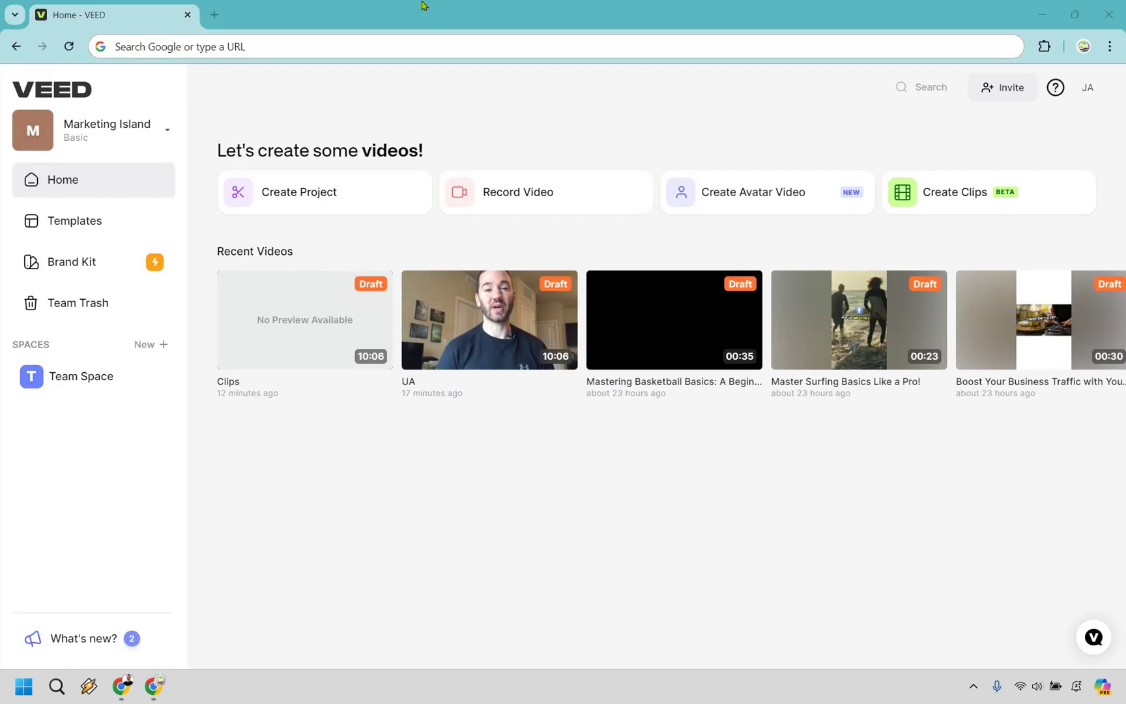
# Step: Create a new project and briefly preview the start of its video
pyautogui.click(289, 193)
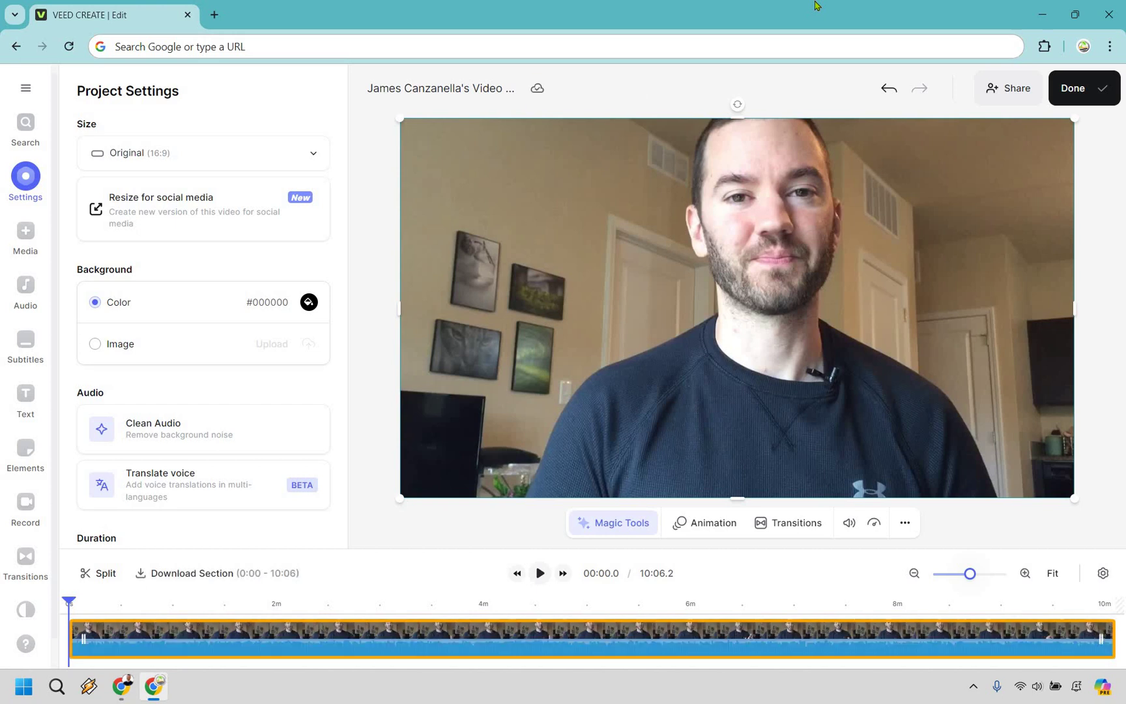
pyautogui.click(541, 573)
pyautogui.click(541, 573)
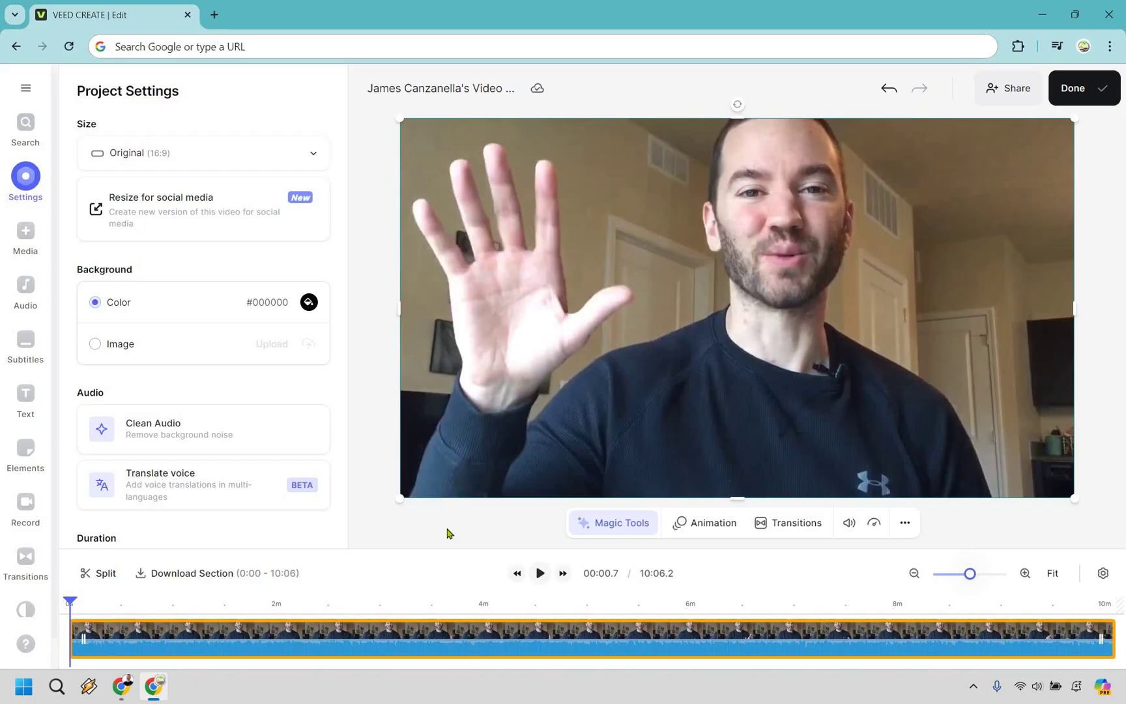
# Step: Look through the clip's Magic Tools and choose Auto Subtitle
pyautogui.click(619, 528)
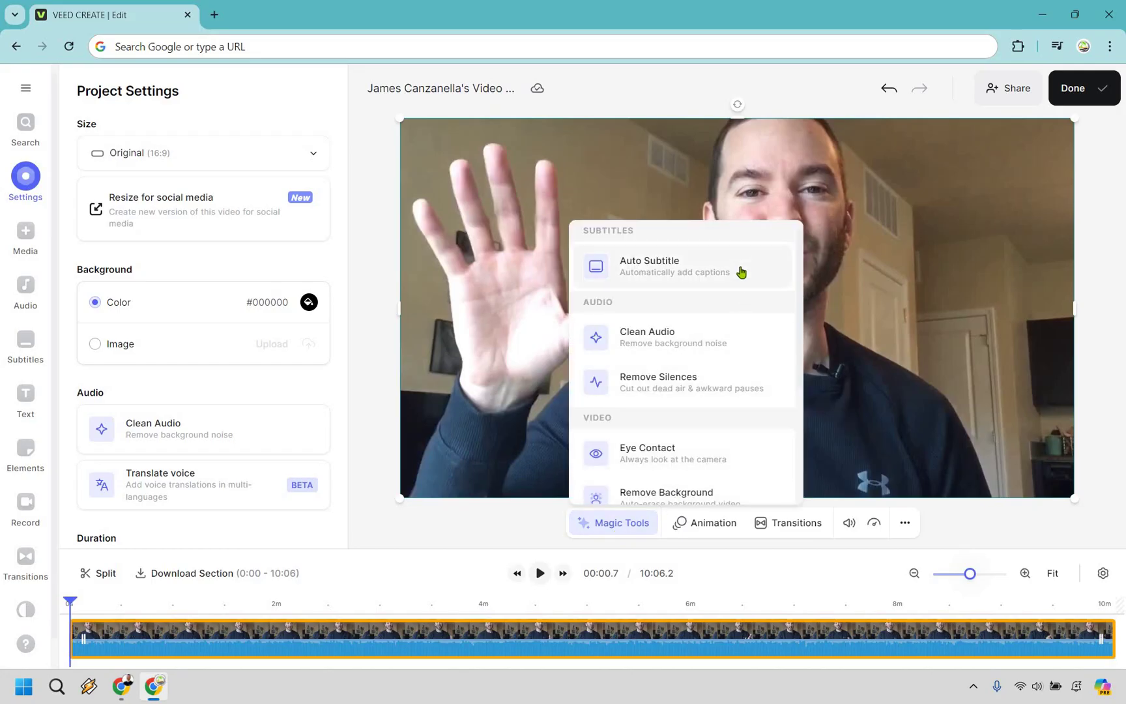
pyautogui.scroll(-1, 735, 271)
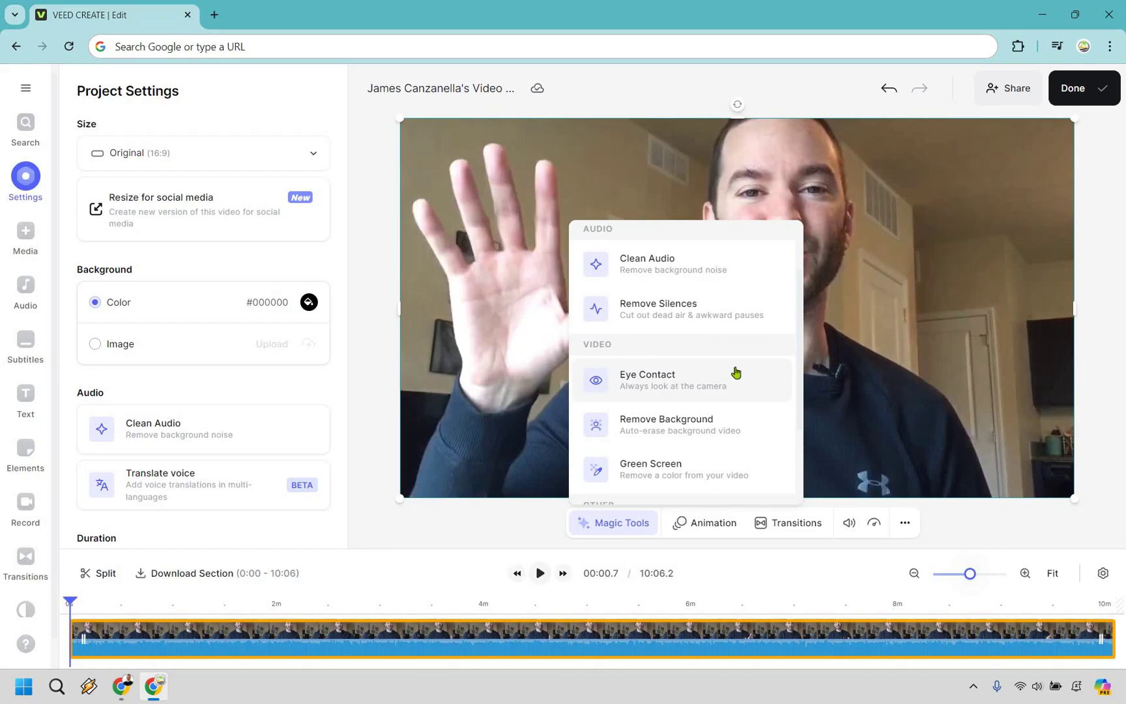
pyautogui.scroll(-1, 741, 360)
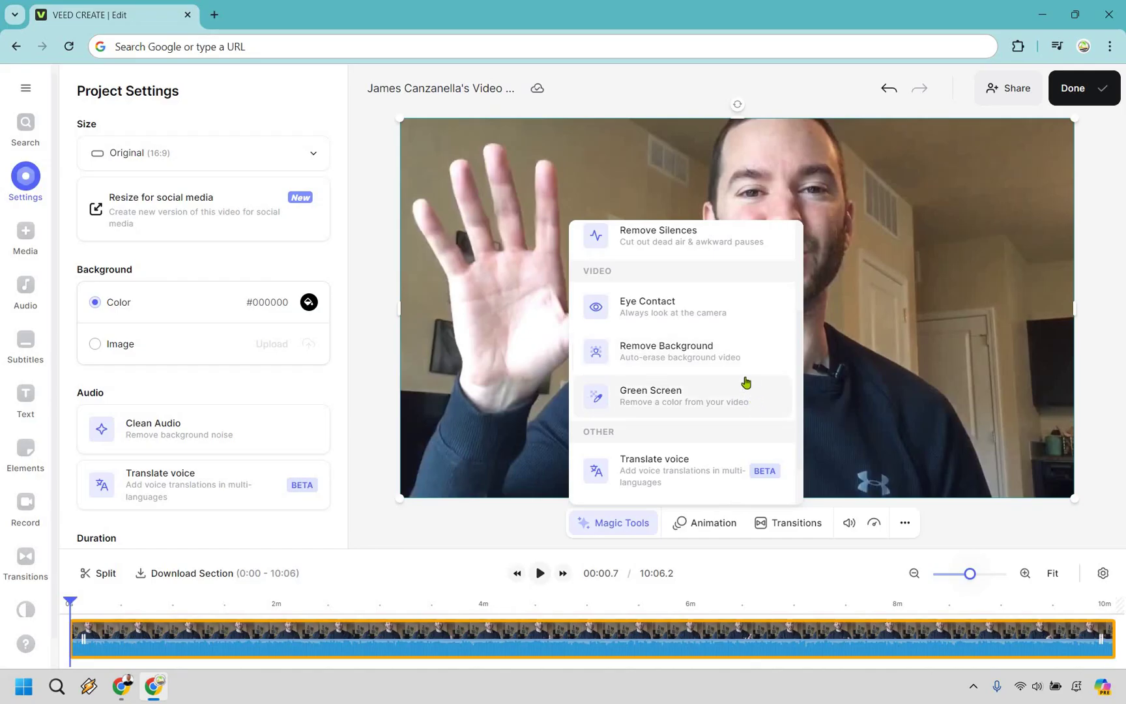
pyautogui.scroll(-1, 715, 410)
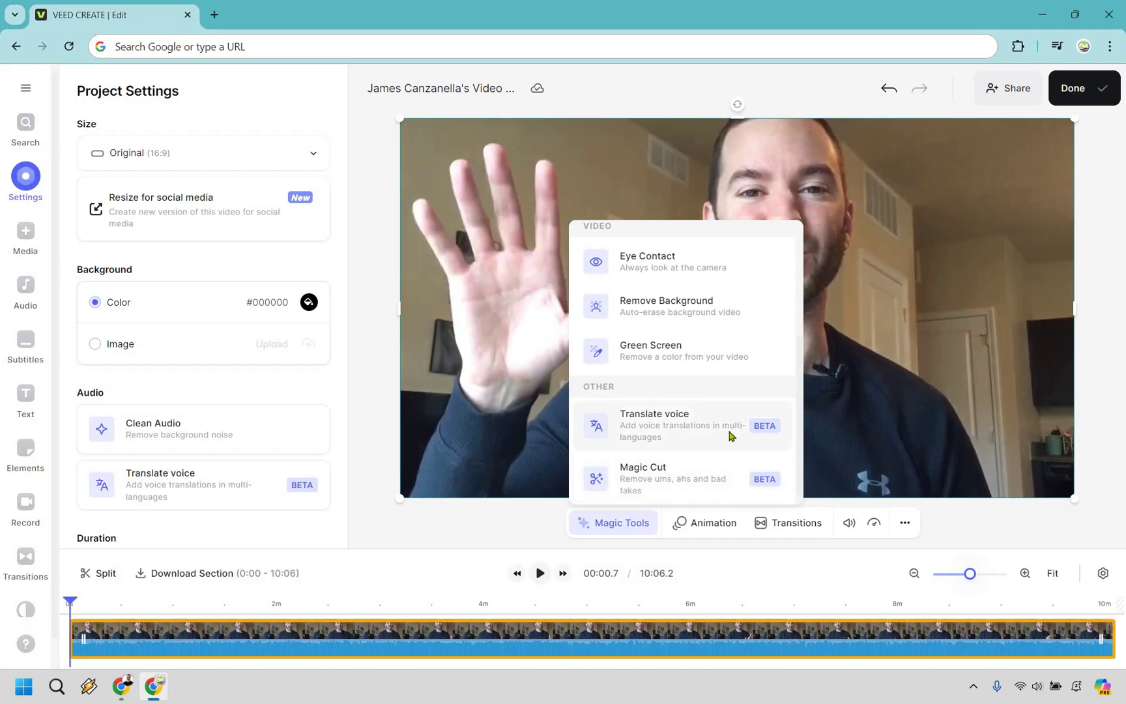
pyautogui.scroll(3, 732, 424)
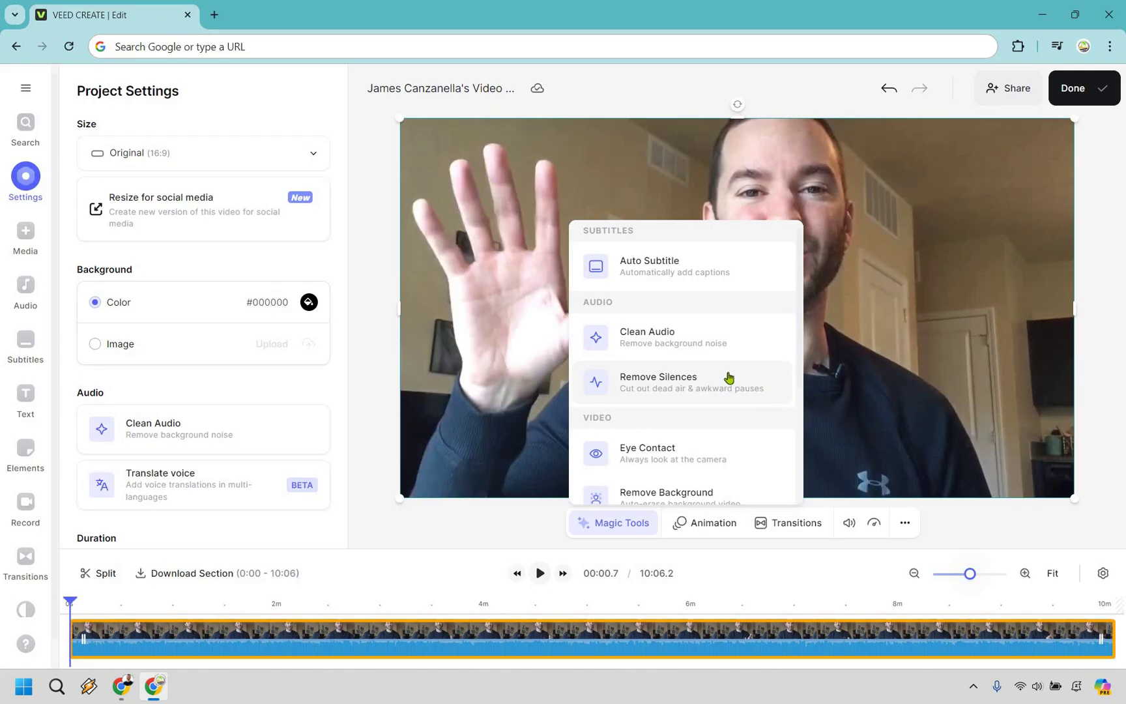
pyautogui.click(704, 267)
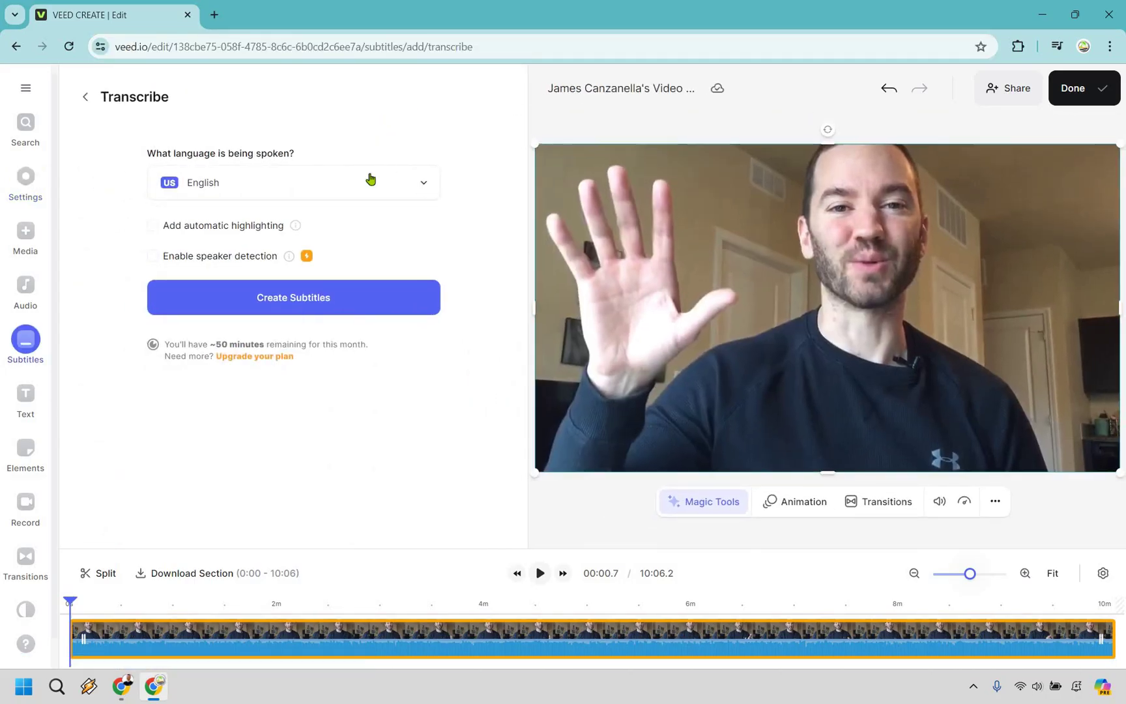
# Step: Create English subtitles for the video with automatic highlighting
pyautogui.moveTo(295, 229)
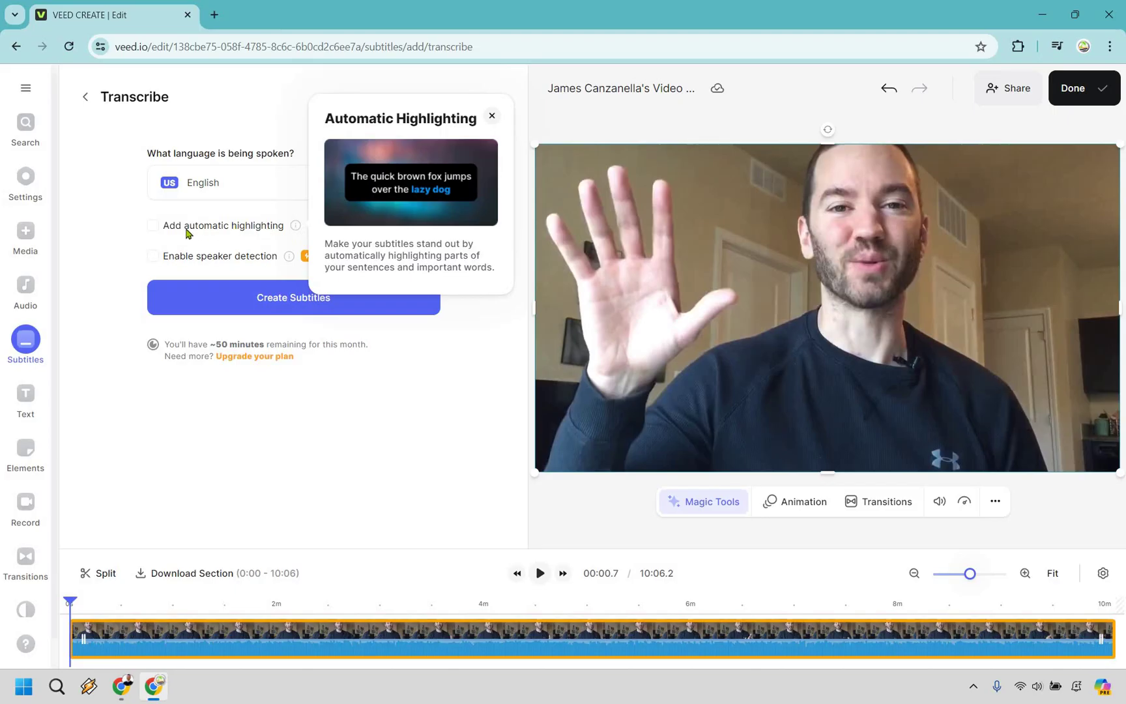
pyautogui.click(152, 228)
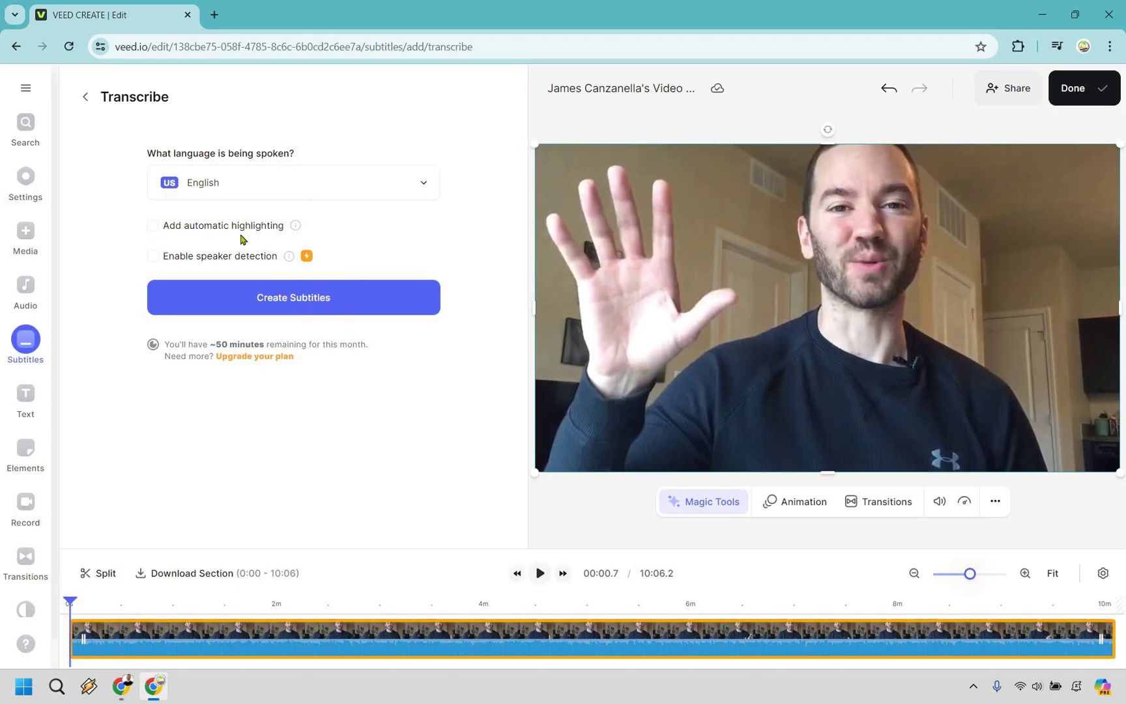
pyautogui.moveTo(290, 259)
pyautogui.click(358, 298)
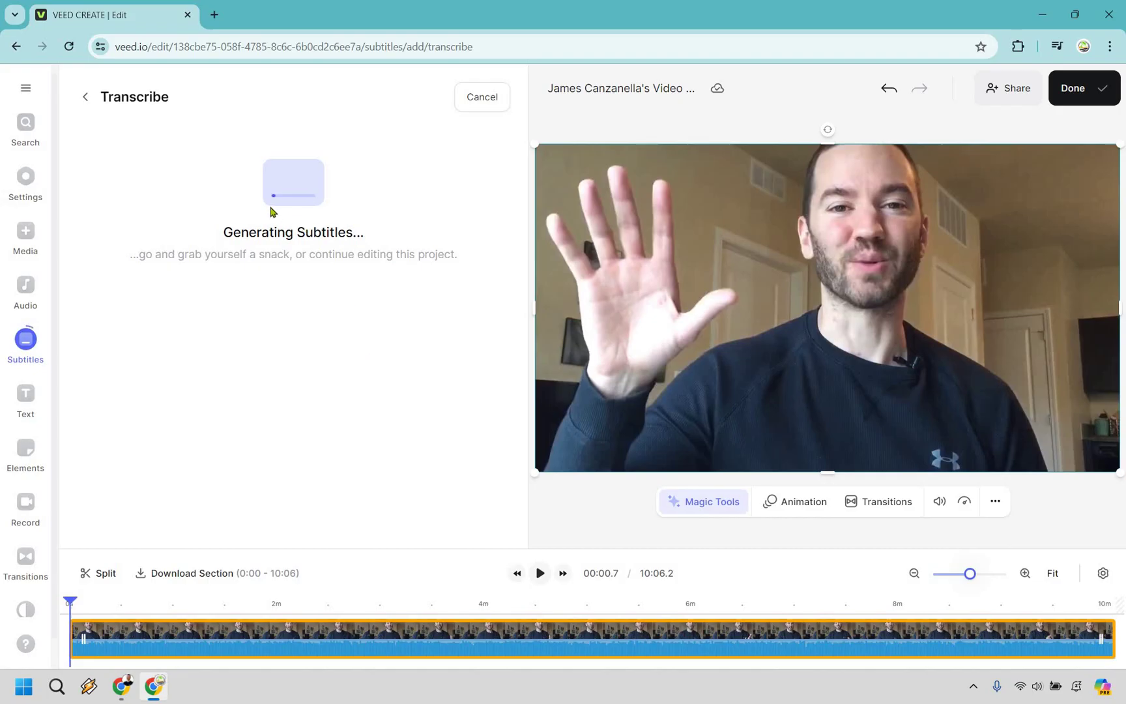
# Step: Examine the clip's audio and video Magic Tools and the project settings for size, background, audio and duration
pyautogui.click(693, 511)
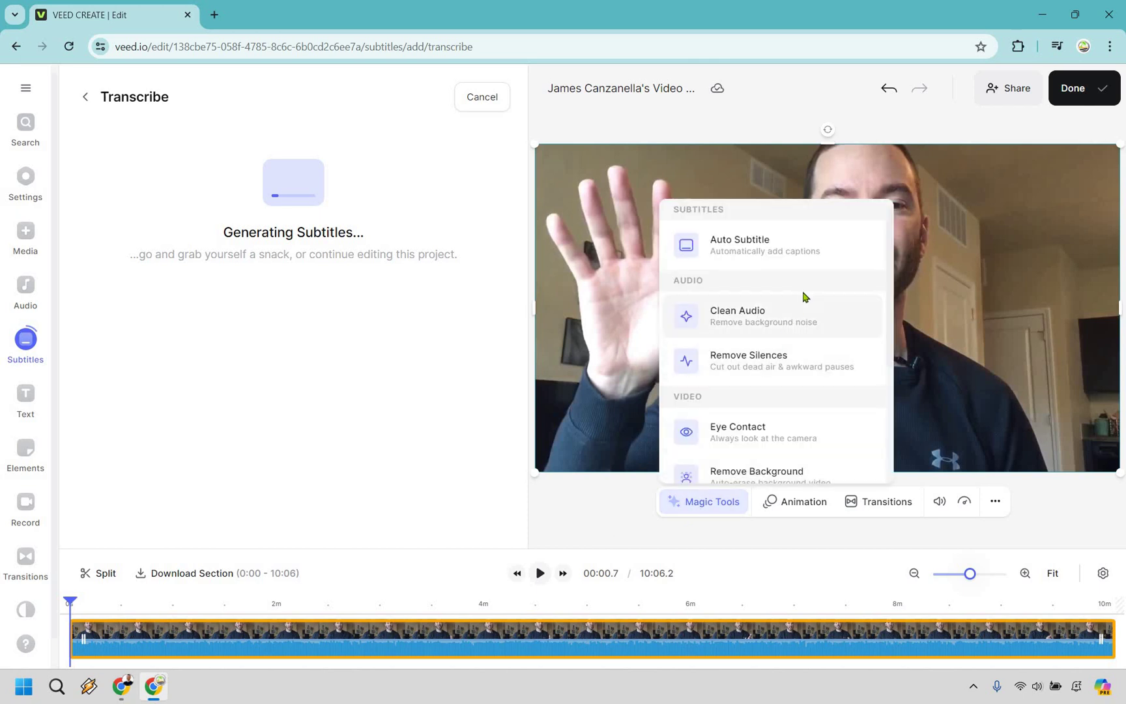
pyautogui.scroll(-2, 789, 280)
pyautogui.scroll(1, 794, 316)
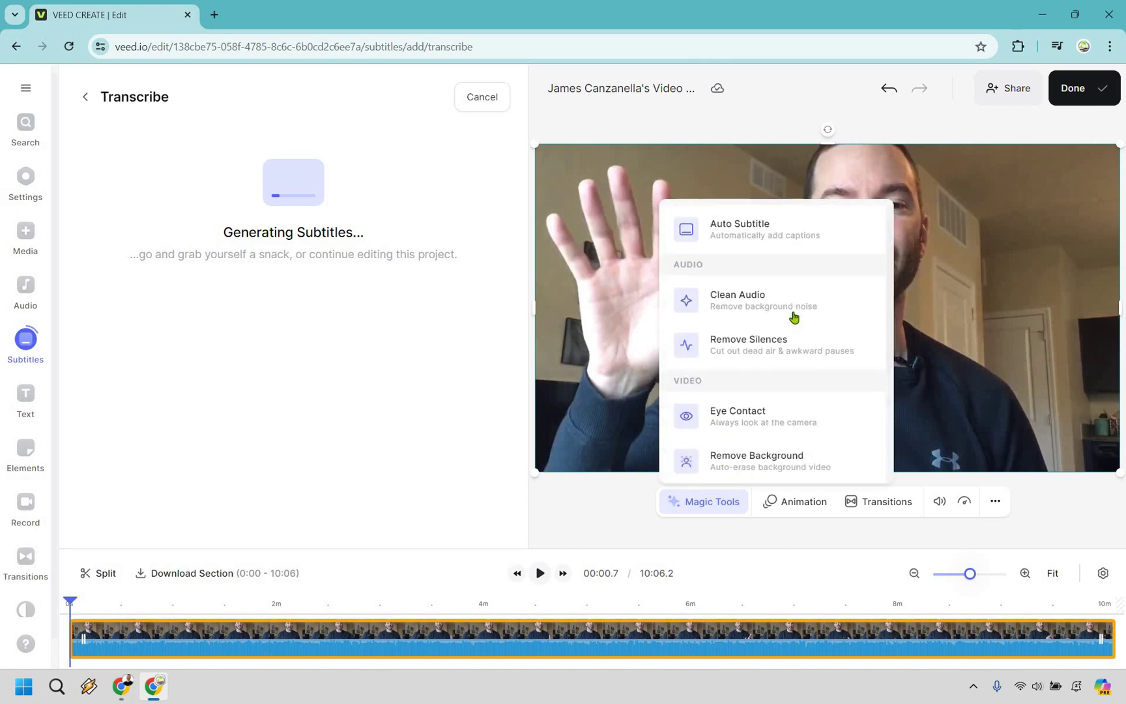
pyautogui.scroll(1, 794, 317)
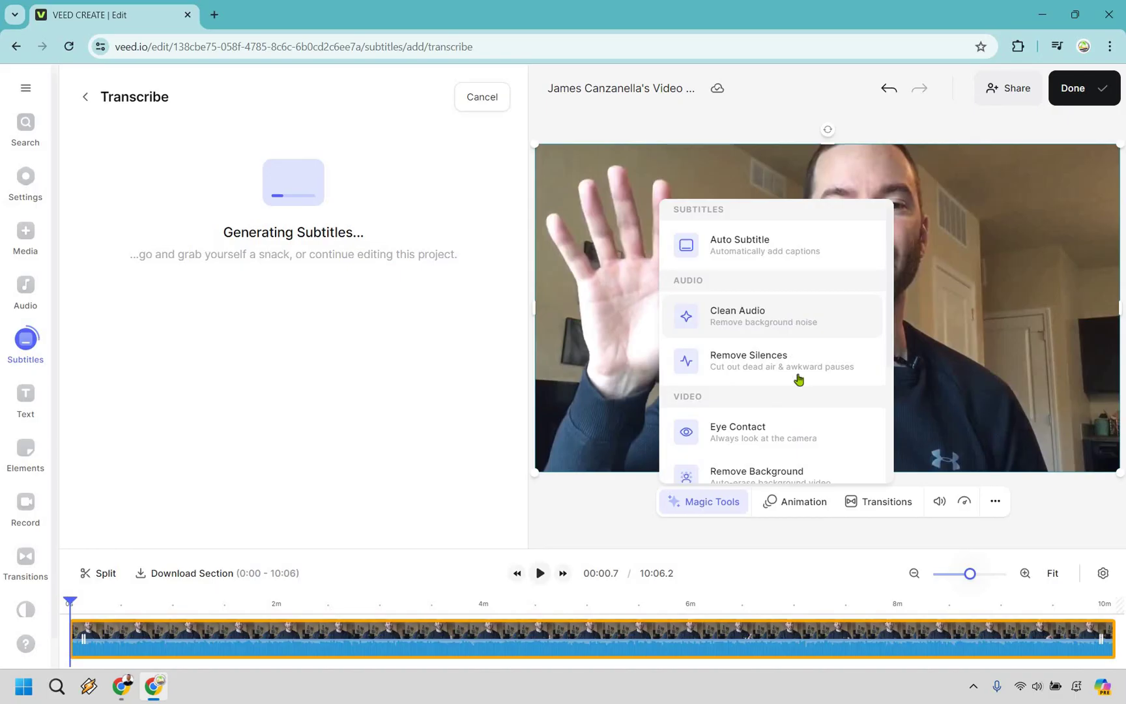
pyautogui.scroll(-2, 789, 322)
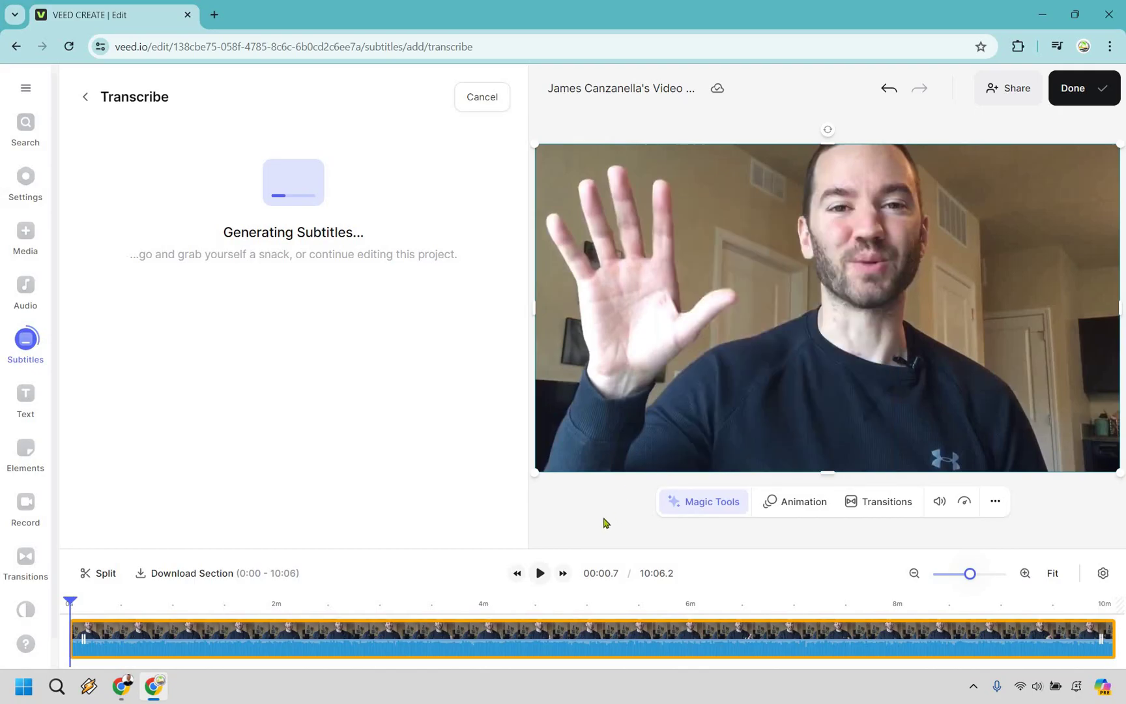
pyautogui.click(24, 182)
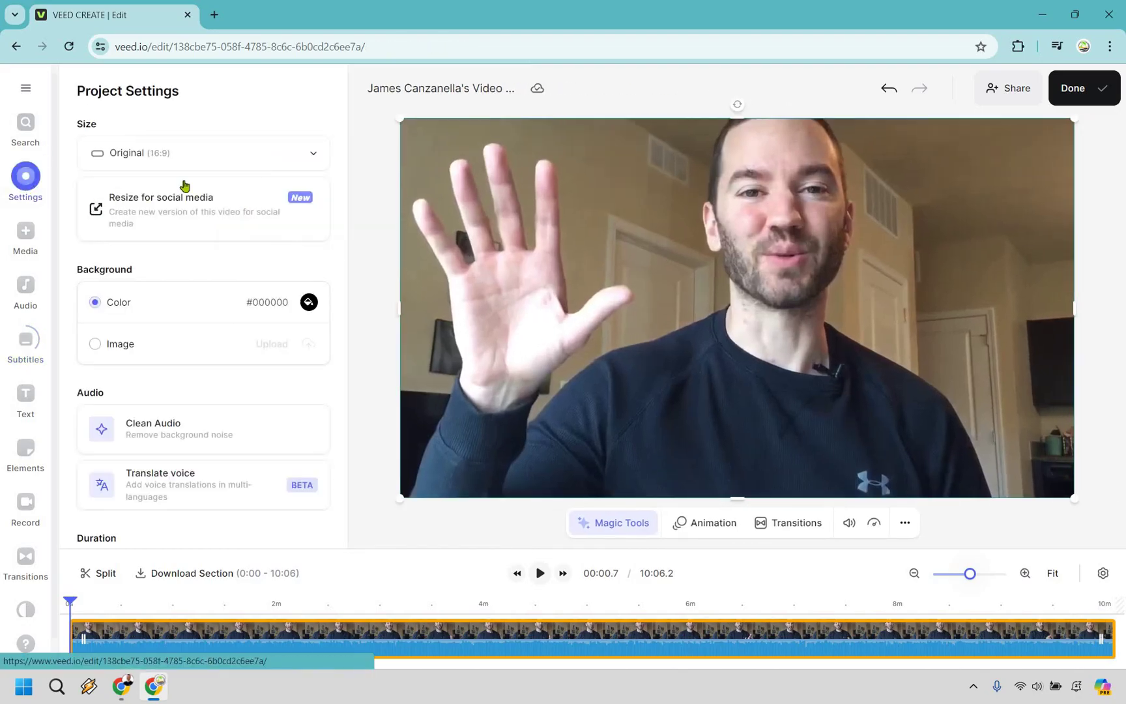
pyautogui.scroll(-1, 208, 359)
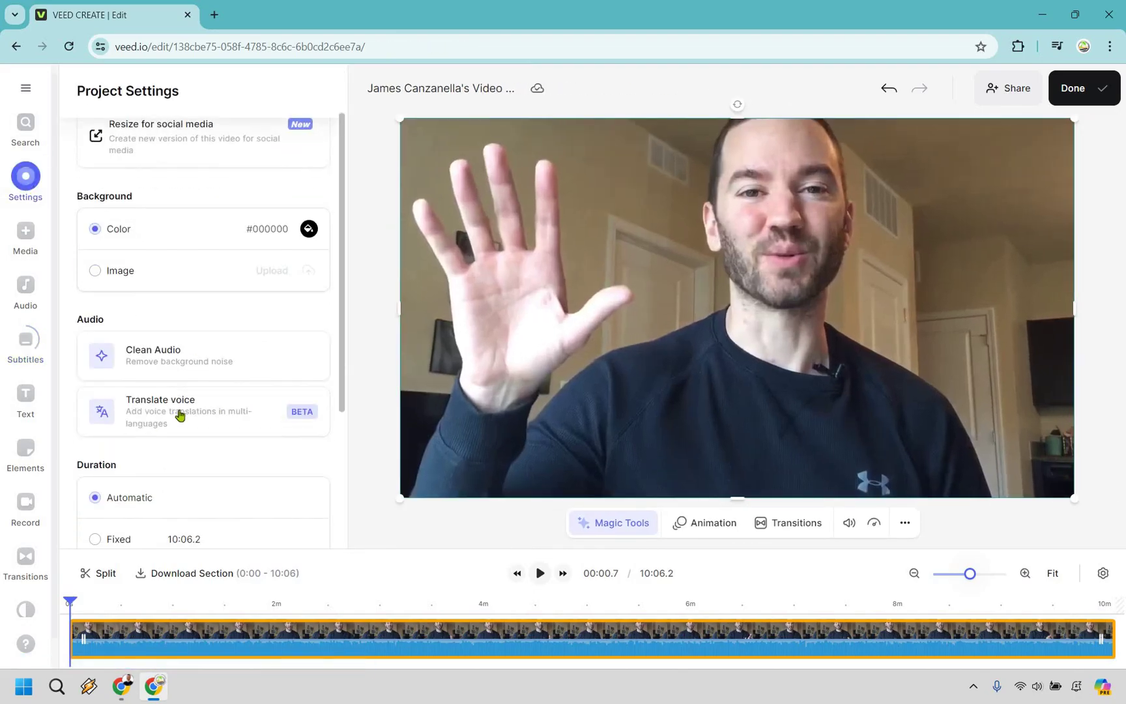
pyautogui.scroll(1, 216, 313)
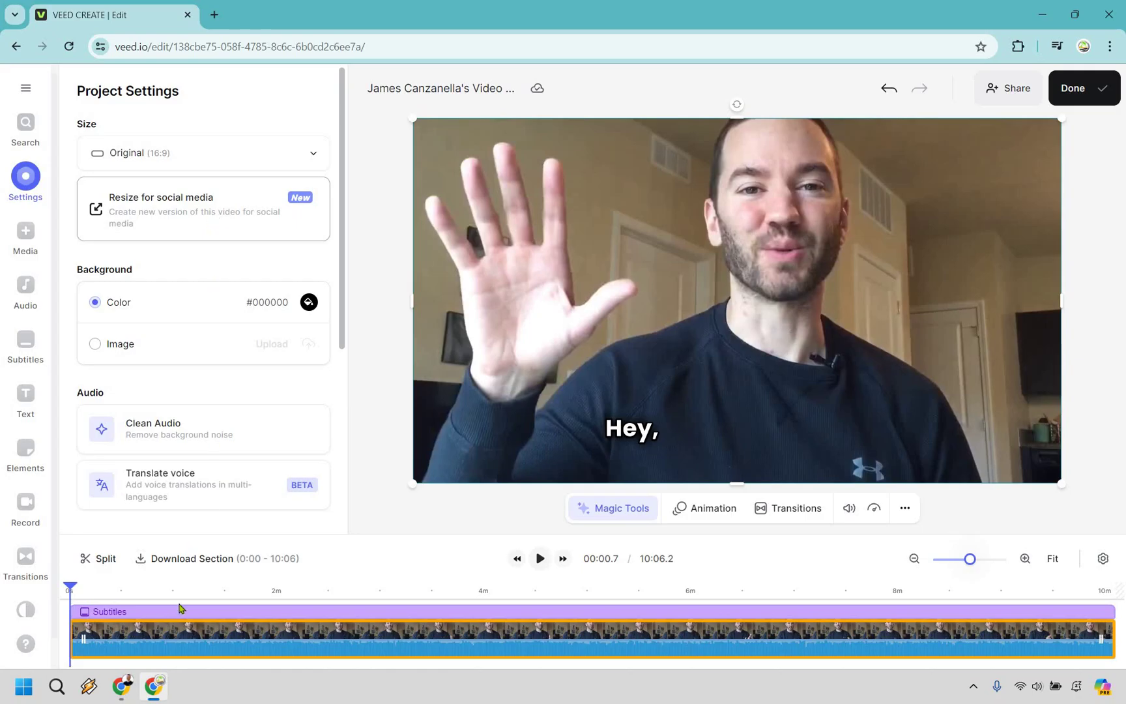
# Step: Preview the video resized for TikTok (9:16) with the Fit & center canvas and leave without duplicating it
pyautogui.click(227, 214)
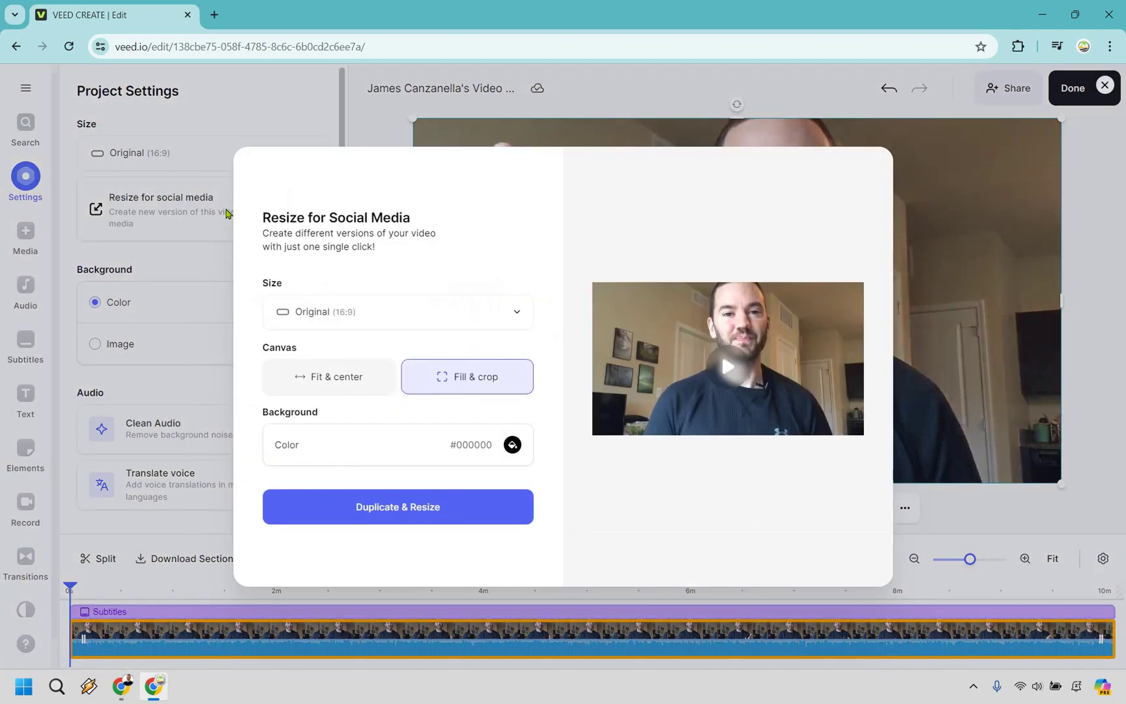
pyautogui.click(443, 317)
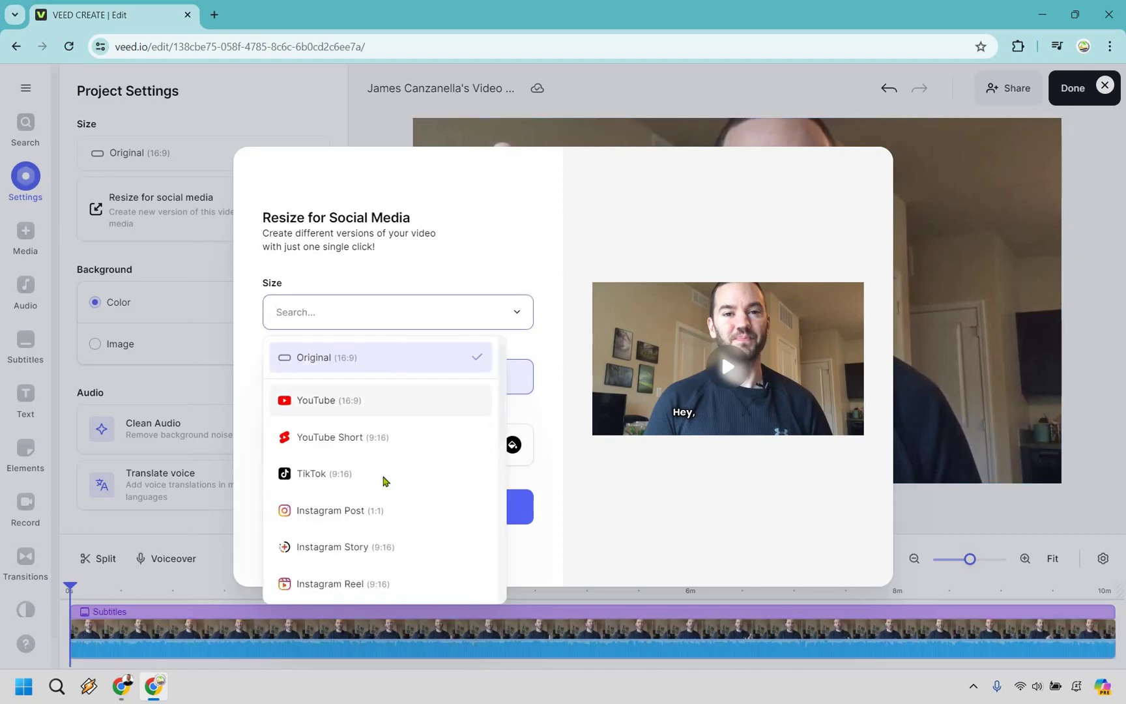
pyautogui.click(384, 474)
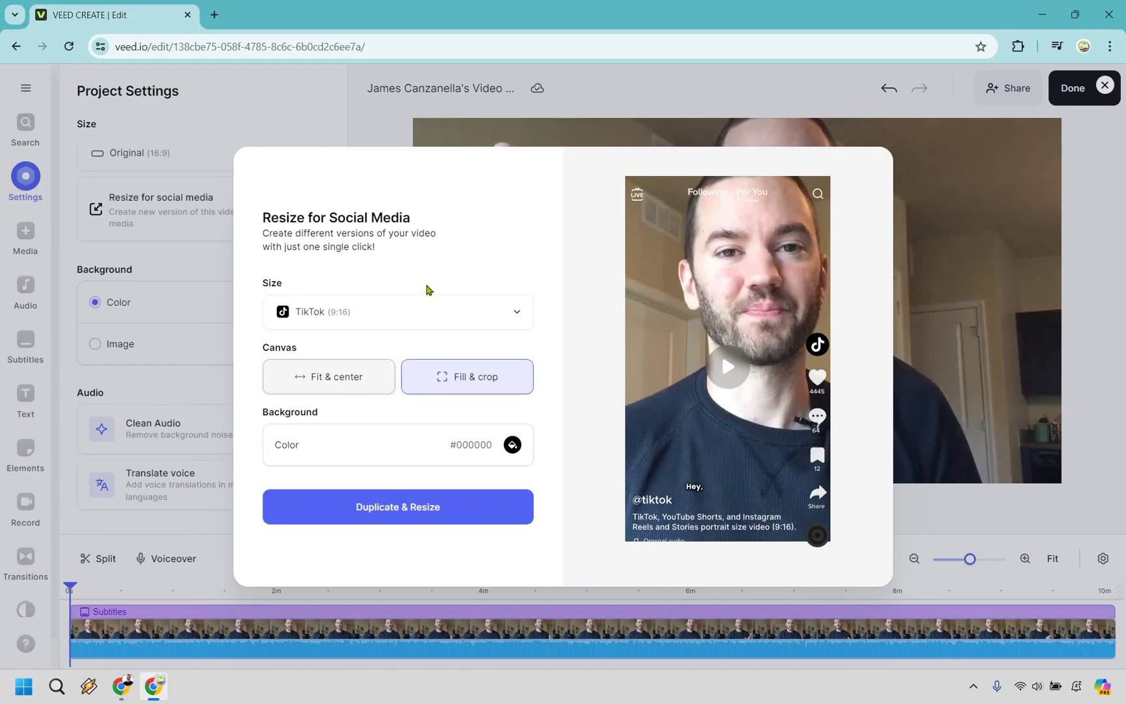
pyautogui.click(329, 376)
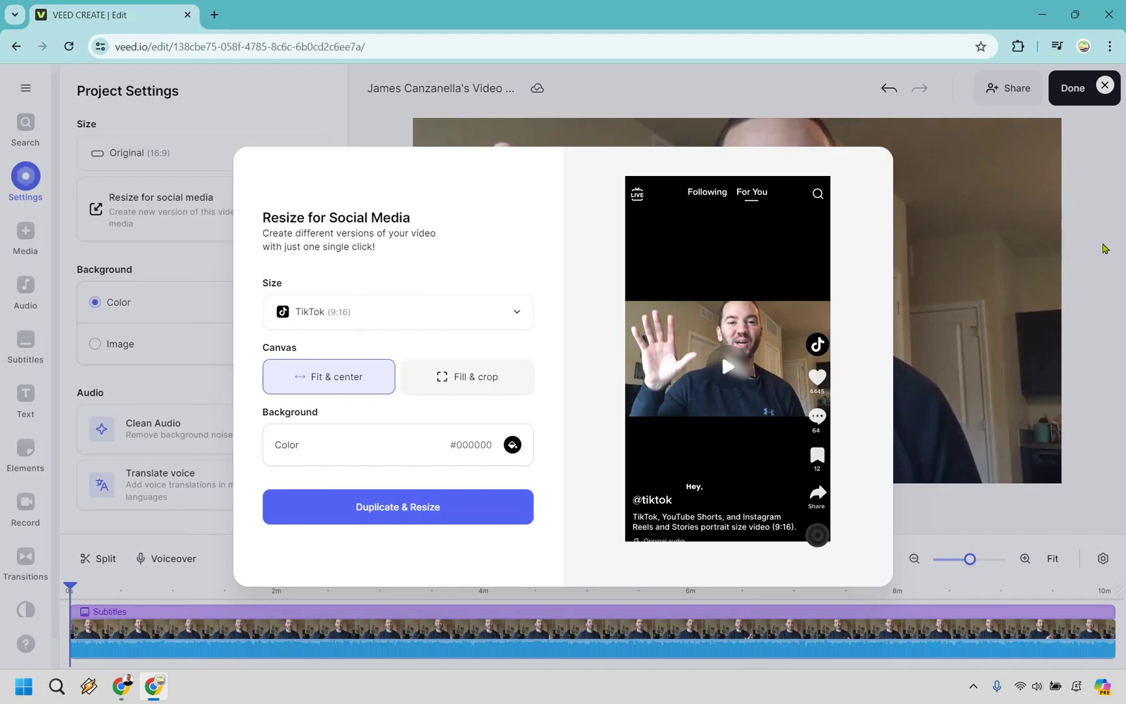
pyautogui.click(1105, 248)
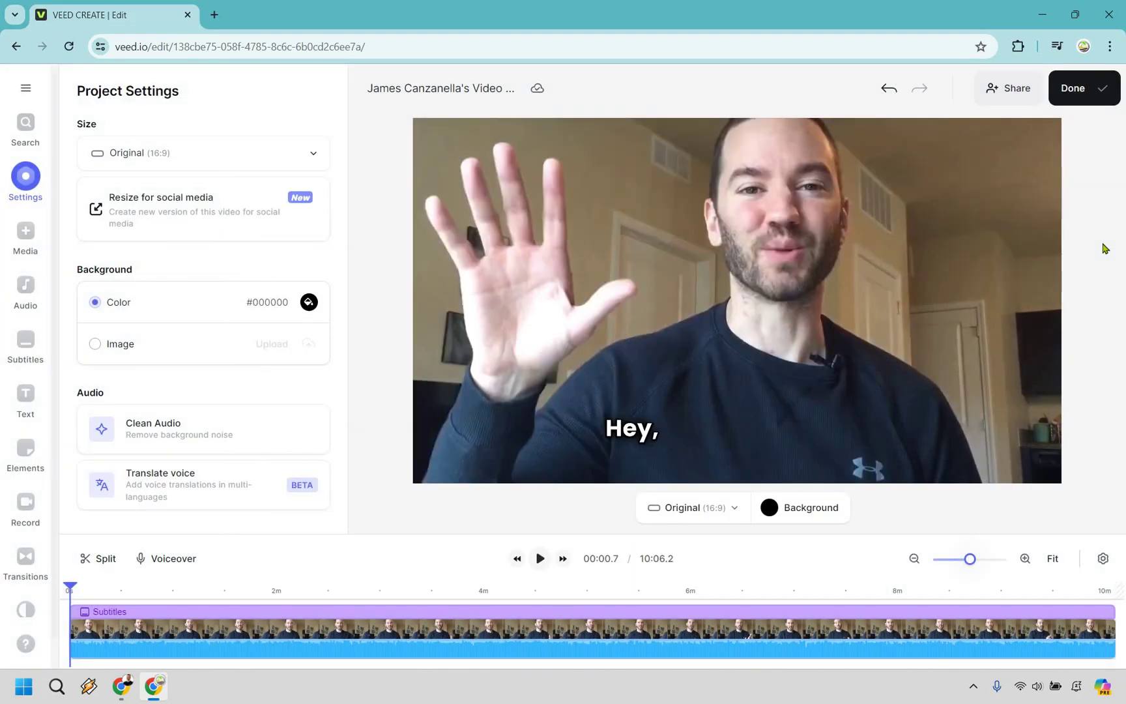
# Step: Browse the media options, including AI avatars, stock videos and stock music
pyautogui.click(26, 232)
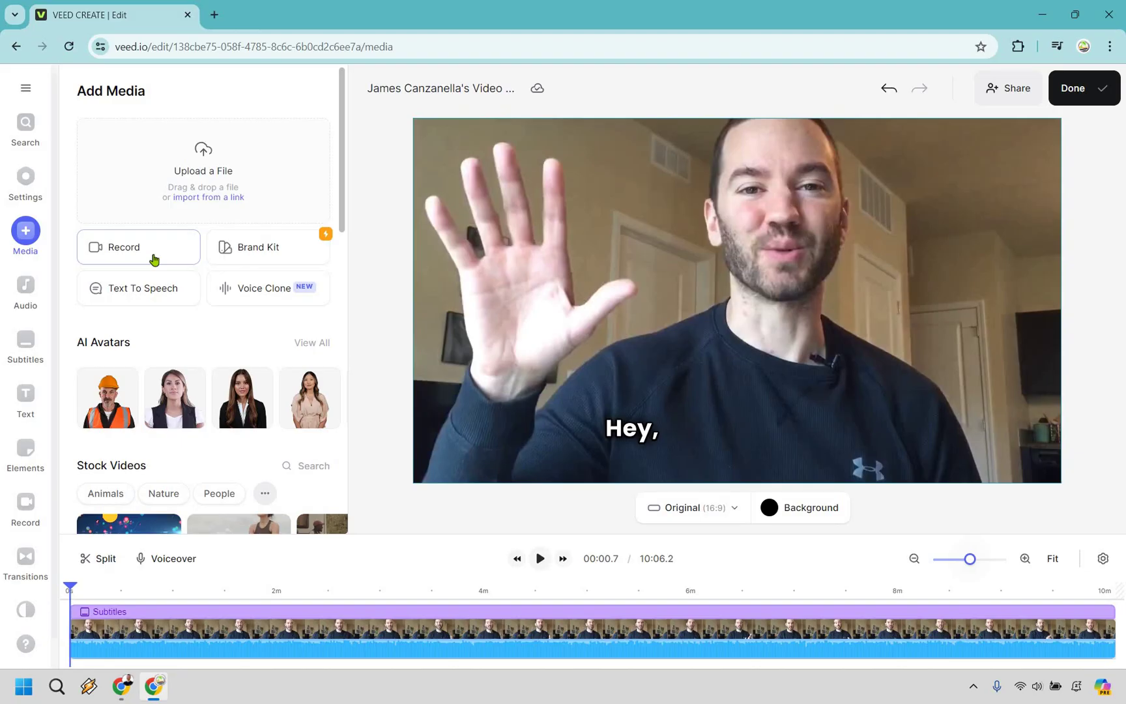
pyautogui.scroll(-1, 208, 244)
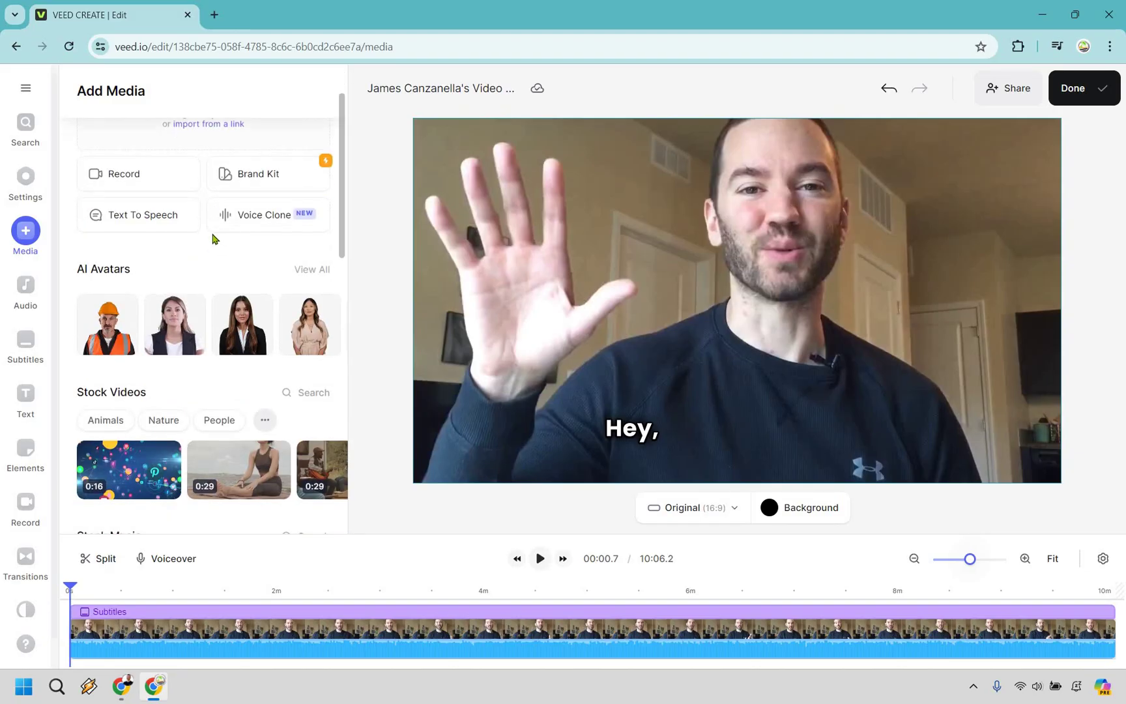
pyautogui.scroll(-2, 215, 247)
pyautogui.scroll(1, 222, 282)
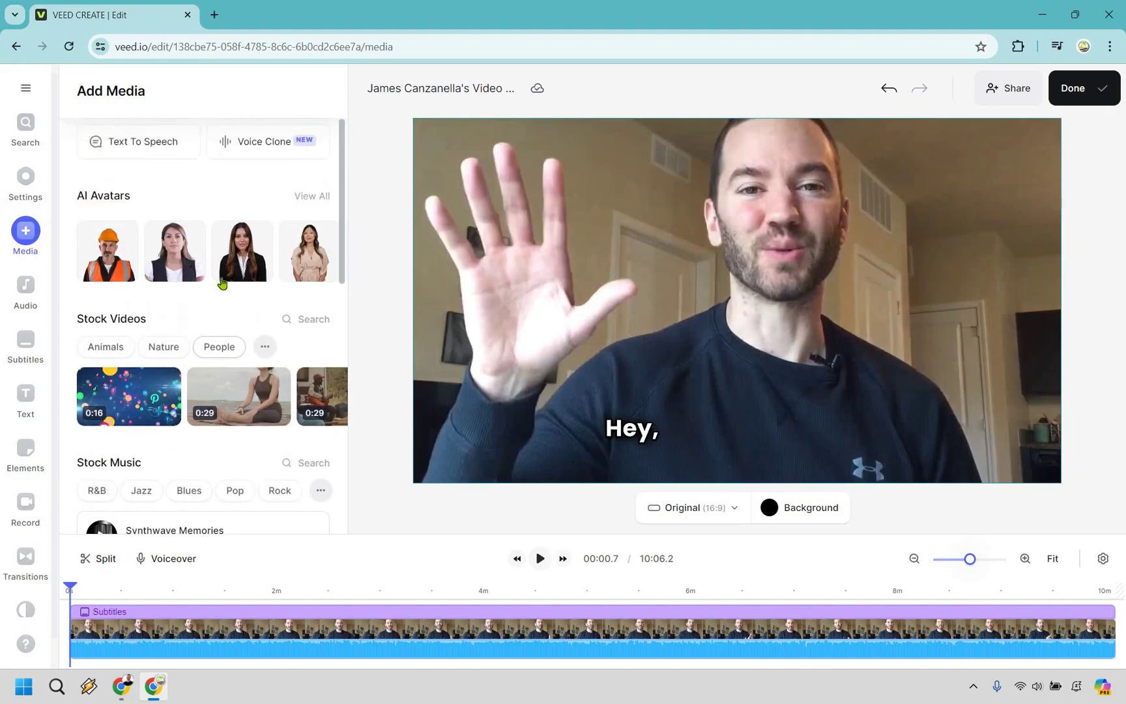
pyautogui.moveTo(222, 283)
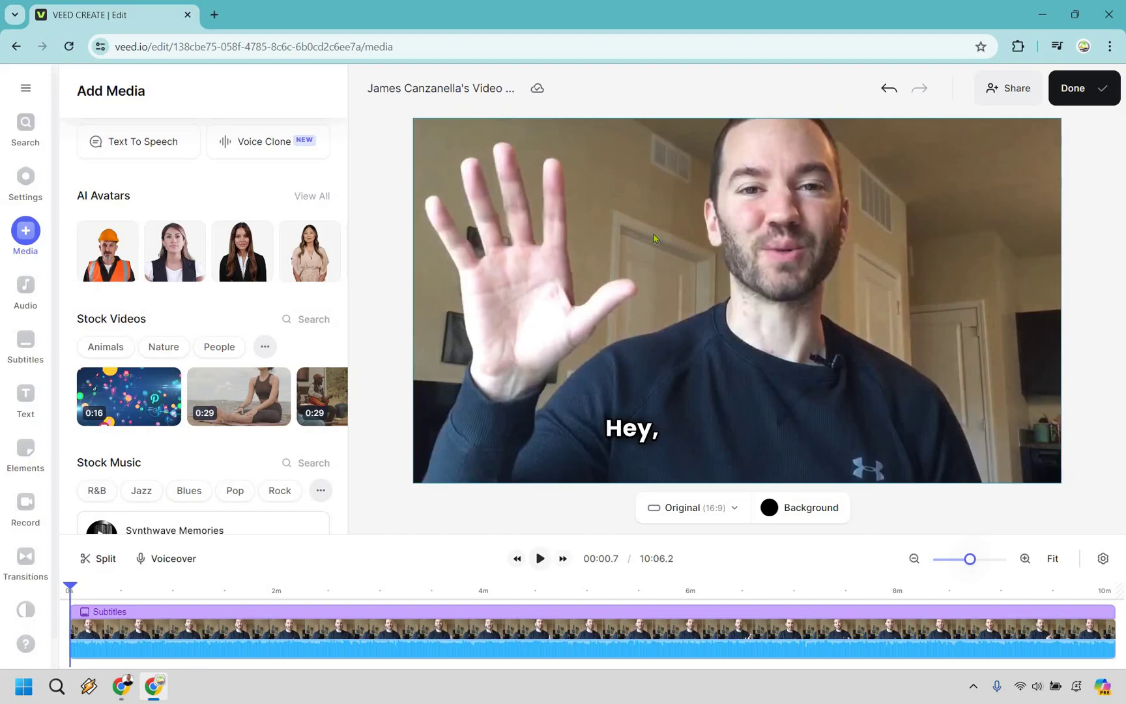
# Step: Browse the stock music and sound effects and add the track Synthwave Memories to the timeline
pyautogui.click(16, 296)
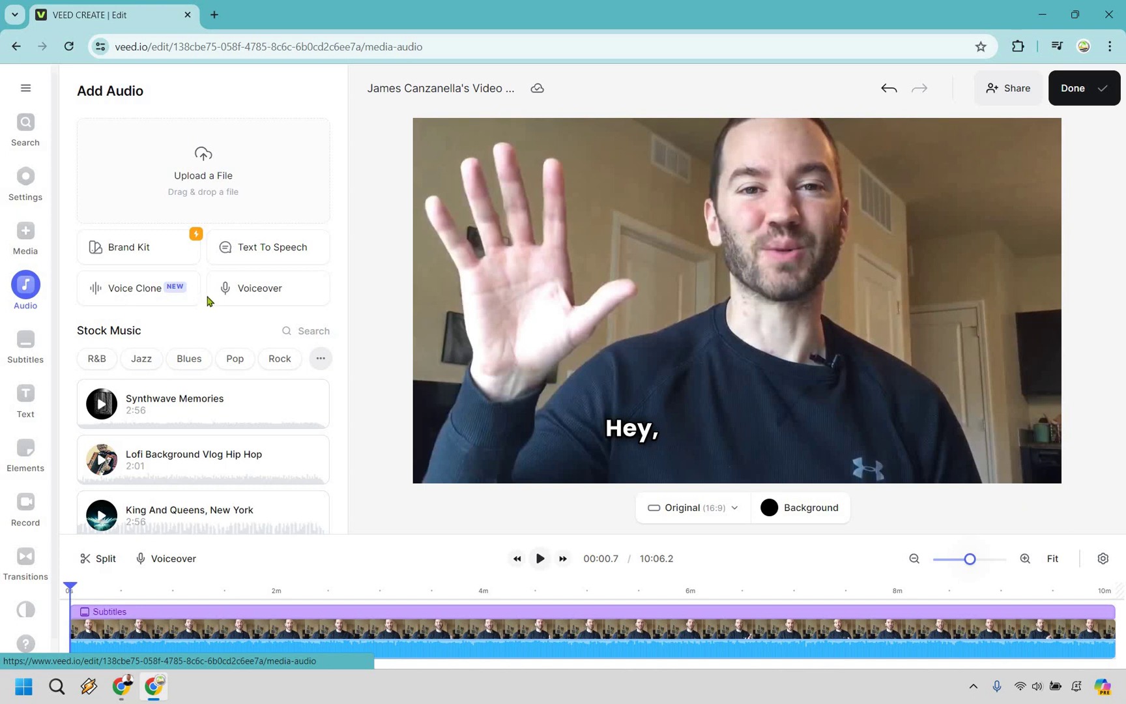
pyautogui.scroll(-1, 226, 376)
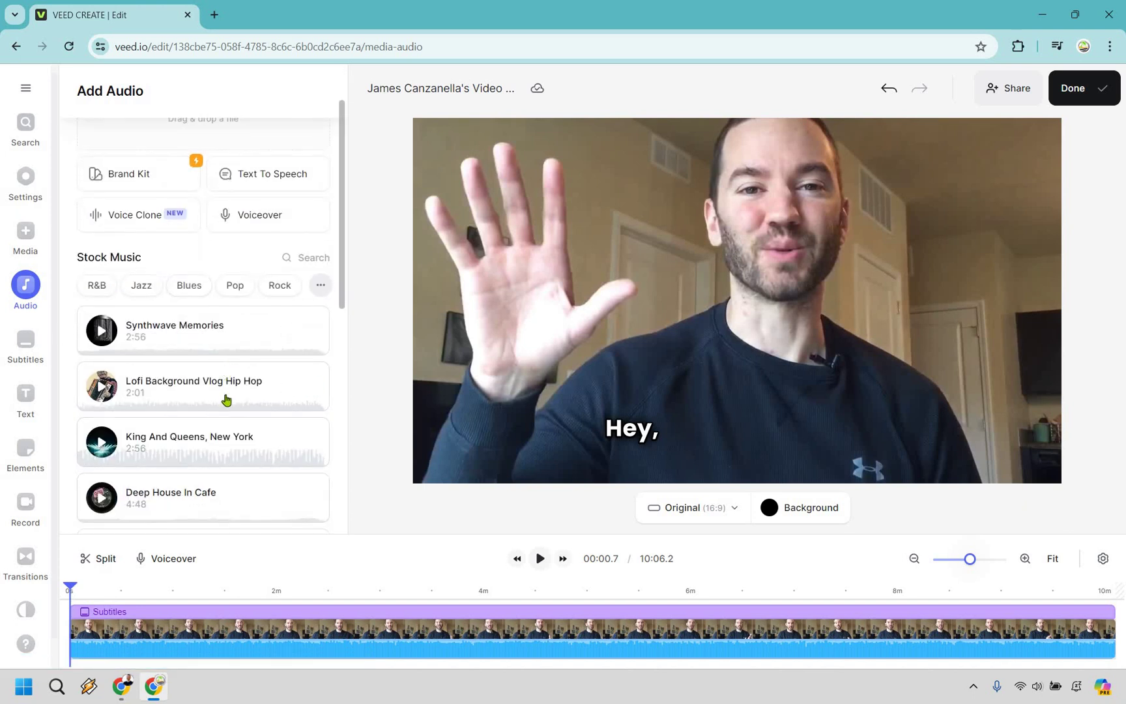
pyautogui.scroll(-2, 229, 377)
pyautogui.scroll(-3, 231, 391)
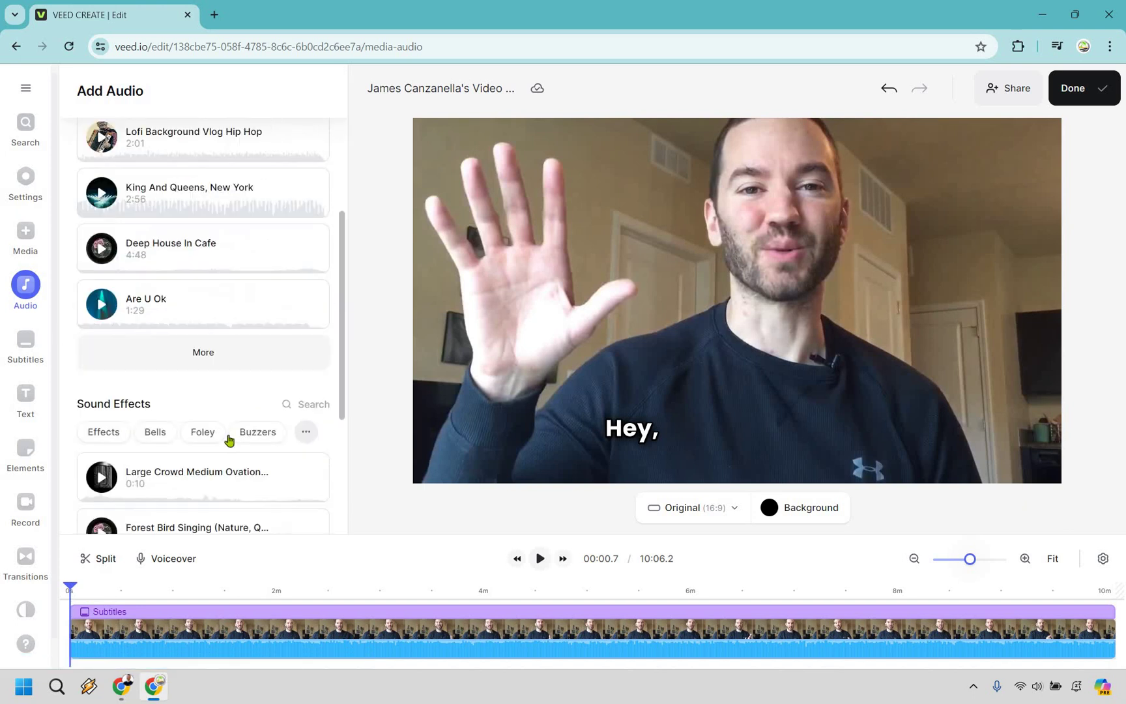
pyautogui.scroll(4, 221, 385)
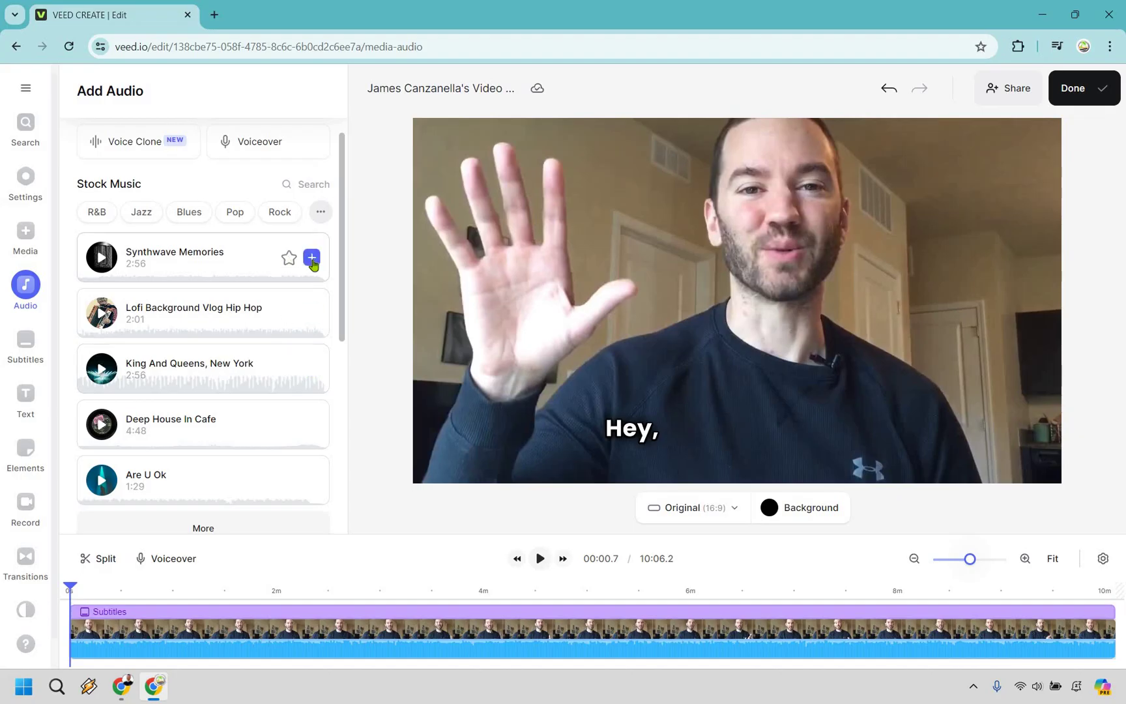
pyautogui.click(313, 259)
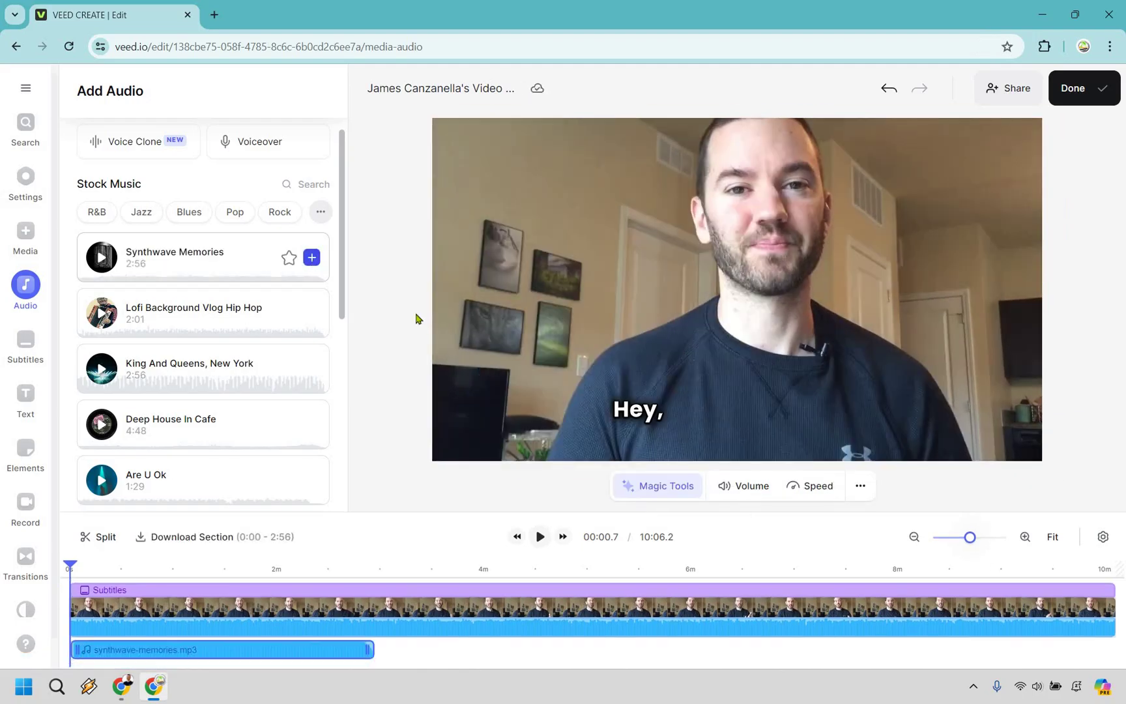
# Step: Delete the Synthwave Memories music track from the timeline
pyautogui.rightClick(331, 655)
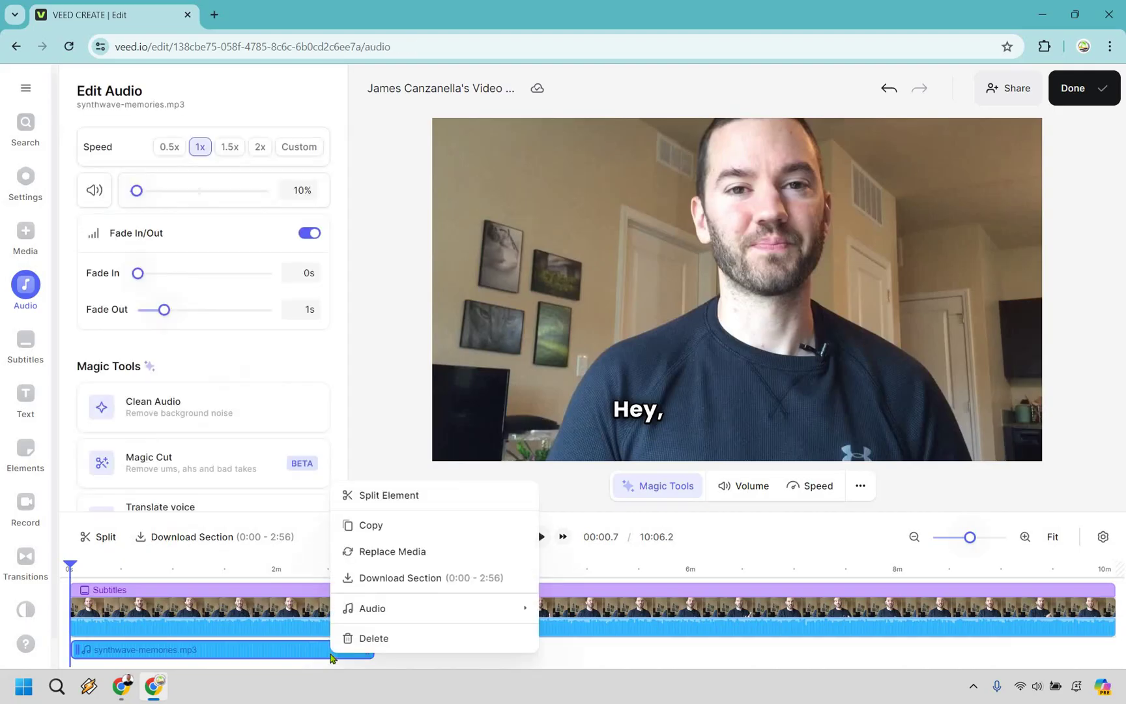
pyautogui.click(364, 642)
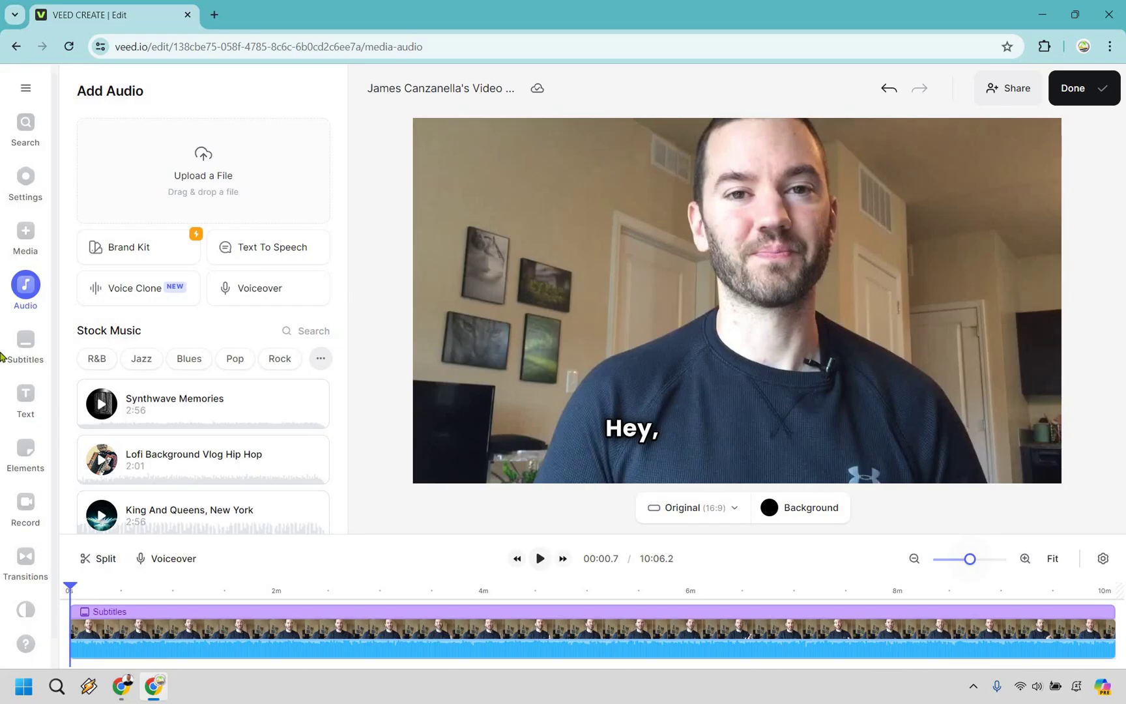
# Step: Play the opening of the video in the subtitle editor, pausing several times to check the animated subtitles
pyautogui.click(24, 347)
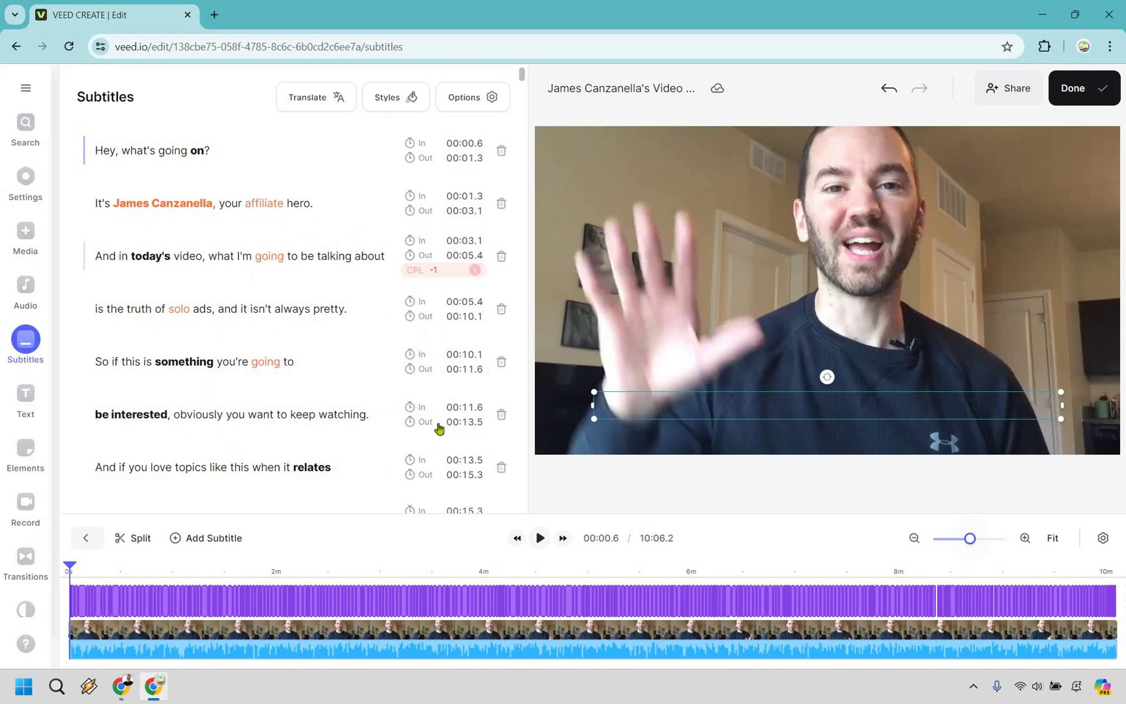
pyautogui.click(540, 539)
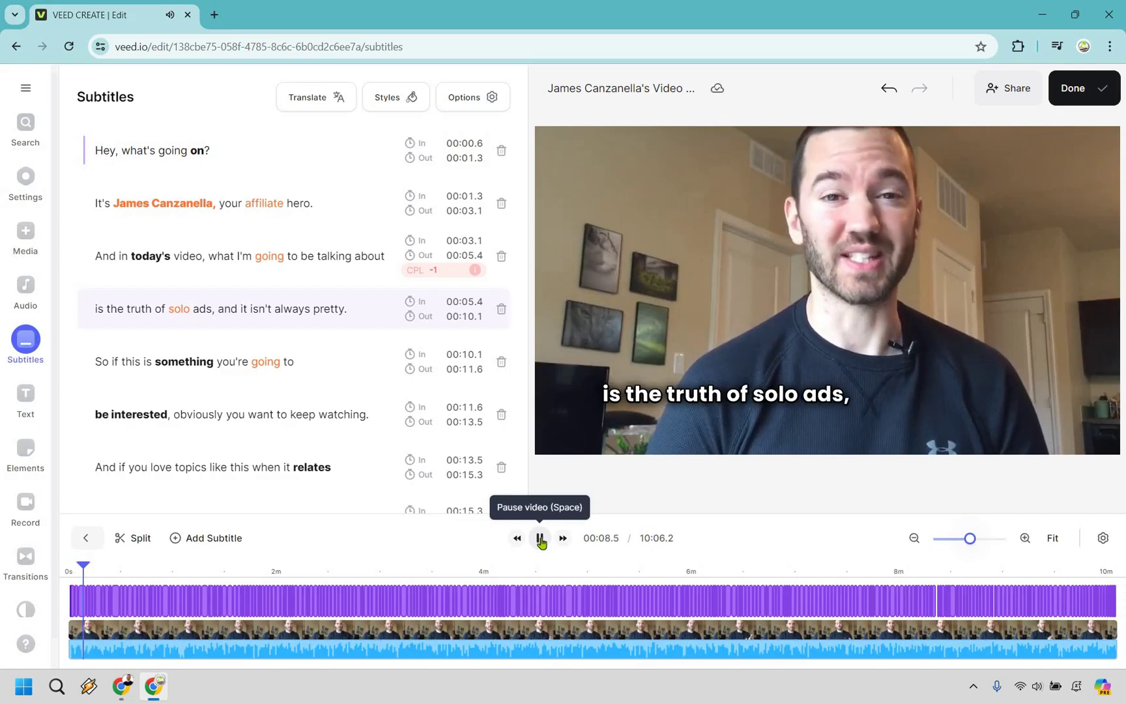
pyautogui.click(541, 538)
pyautogui.click(540, 538)
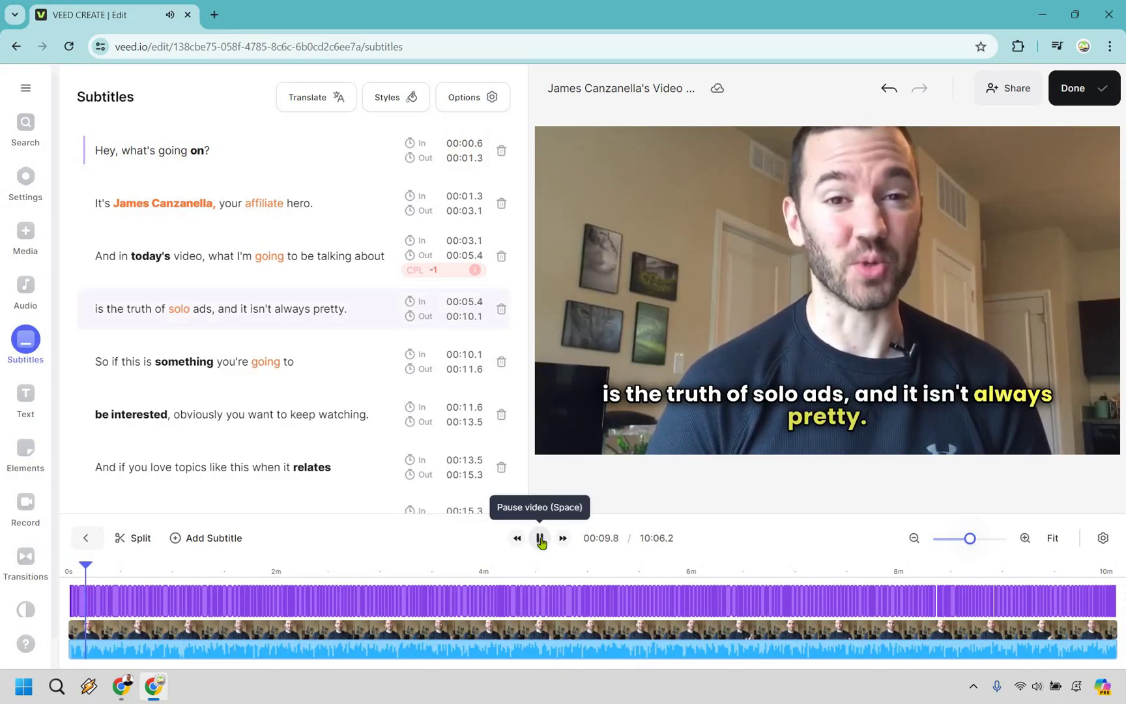
pyautogui.click(540, 538)
pyautogui.click(541, 538)
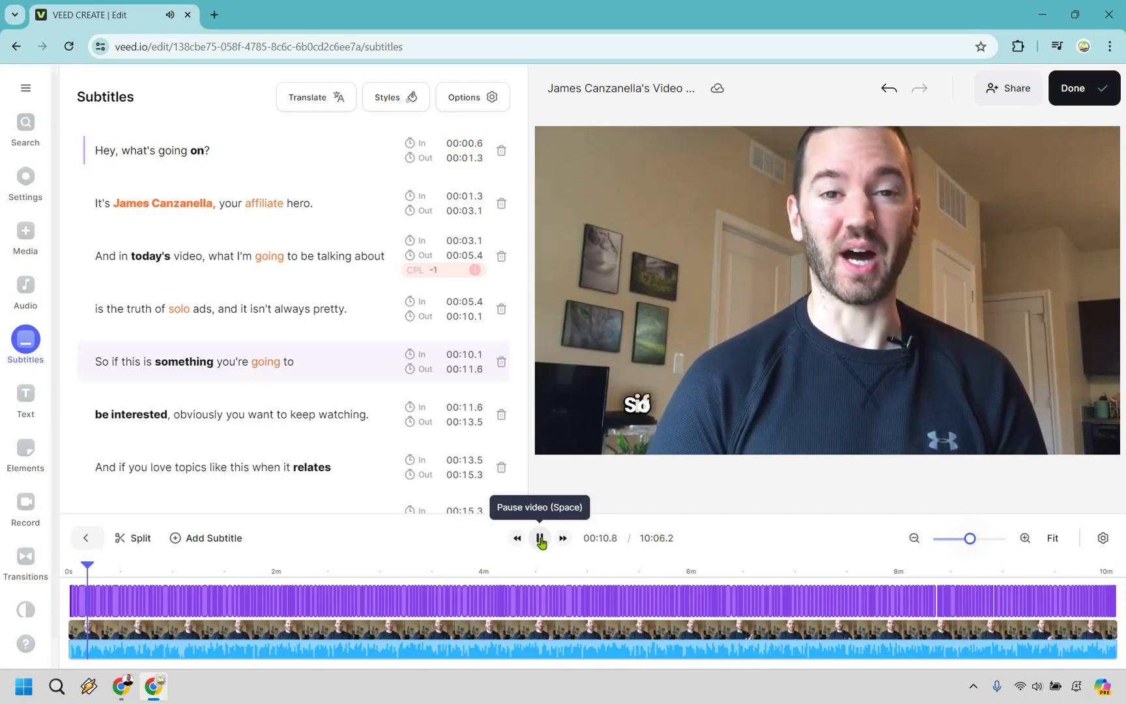
pyautogui.click(541, 538)
pyautogui.click(540, 538)
pyautogui.click(540, 538)
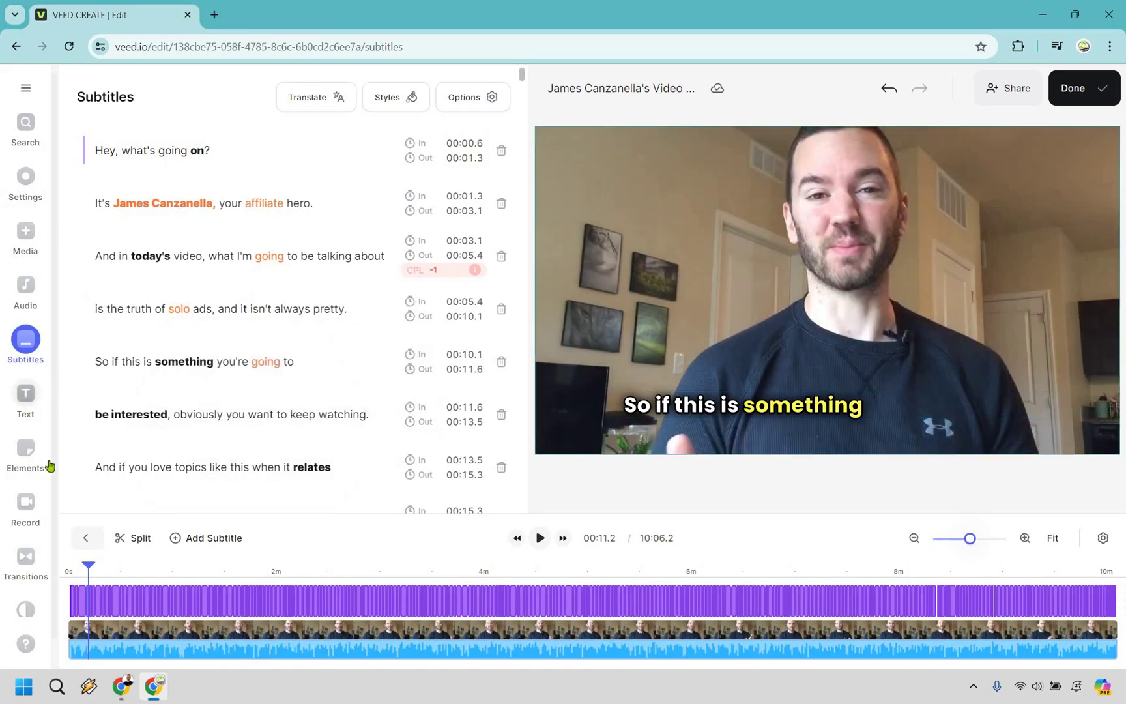
# Step: Add a Headline Title at the very start of the video with the text "The Truth About Solo Ads"
pyautogui.click(26, 399)
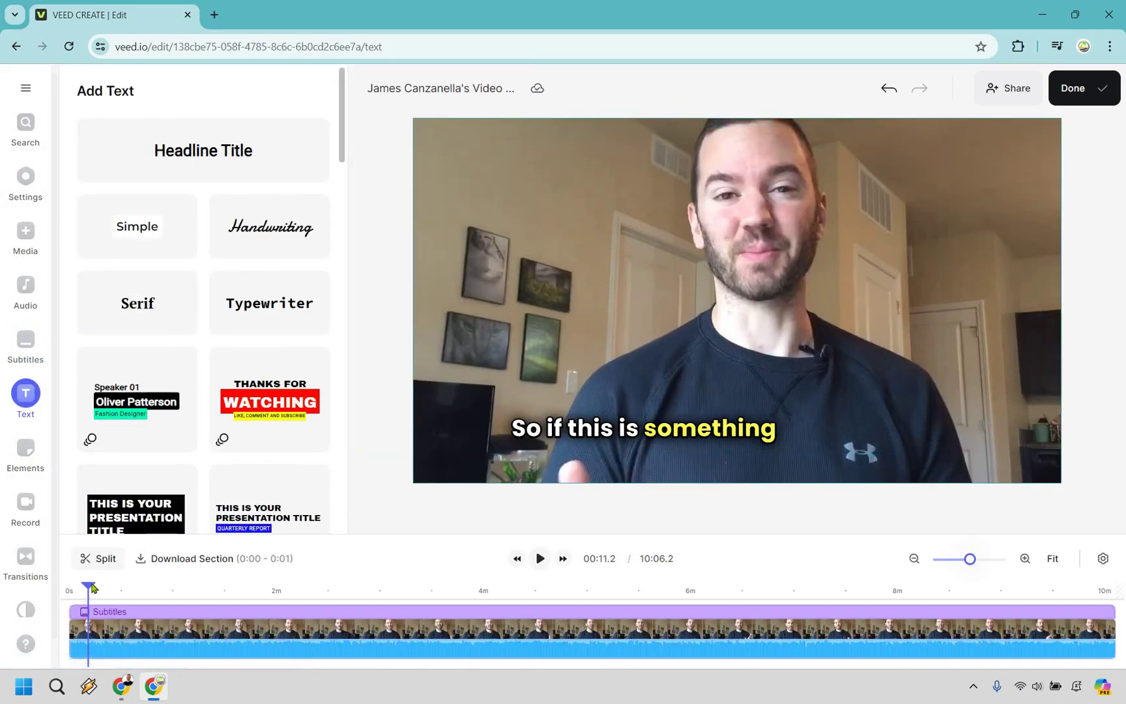
pyautogui.moveTo(92, 588); pyautogui.dragTo(68, 590)
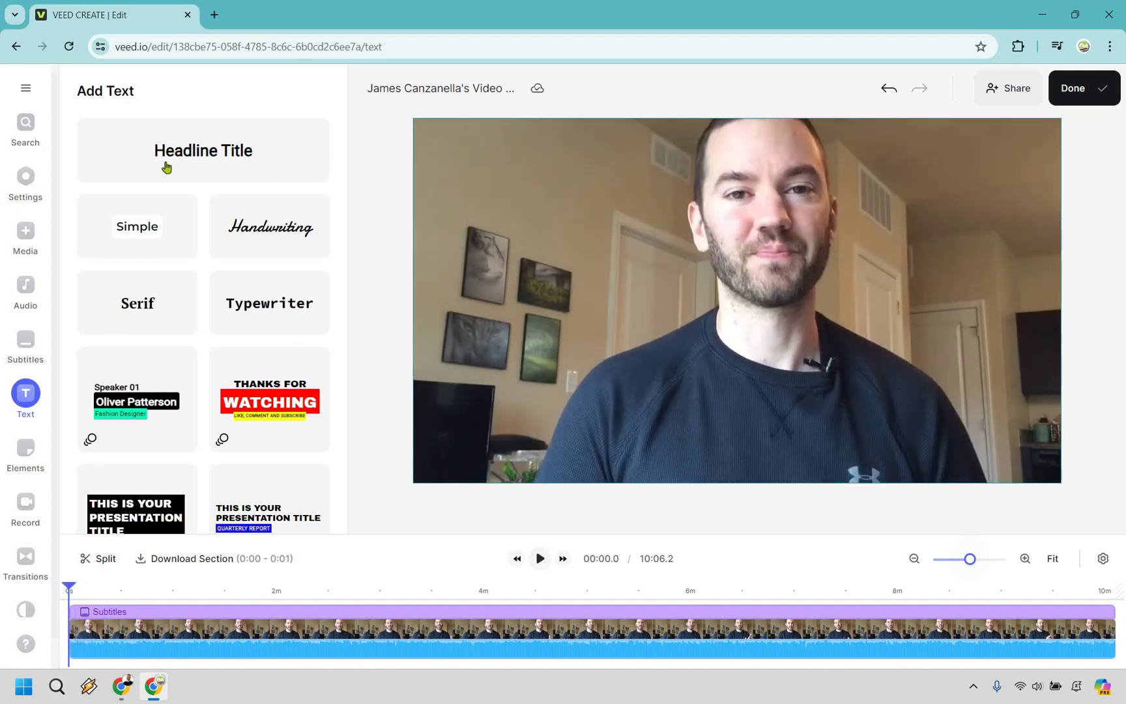
pyautogui.click(208, 154)
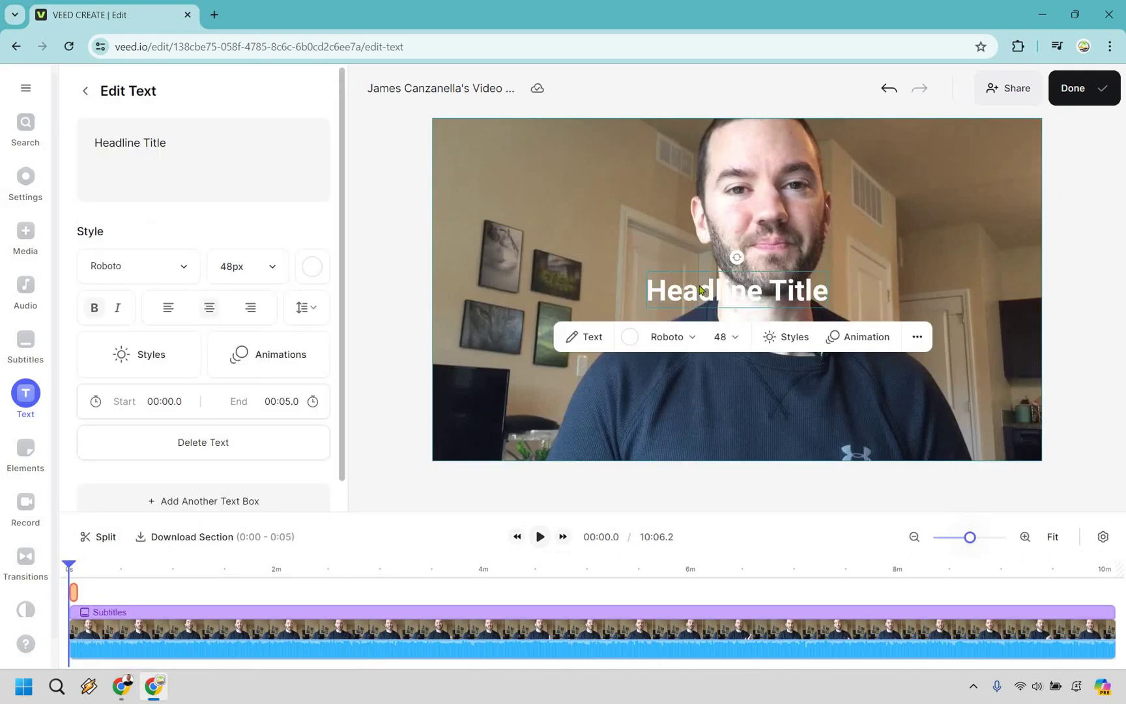
pyautogui.click(700, 290)
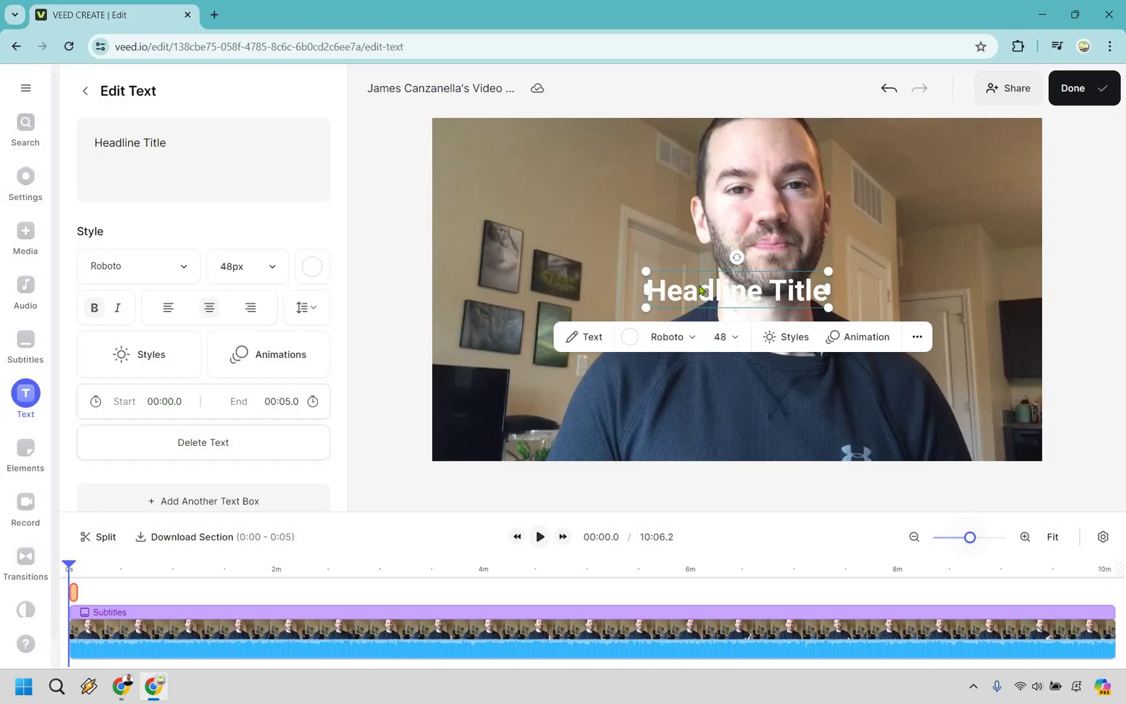
pyautogui.press('Return')
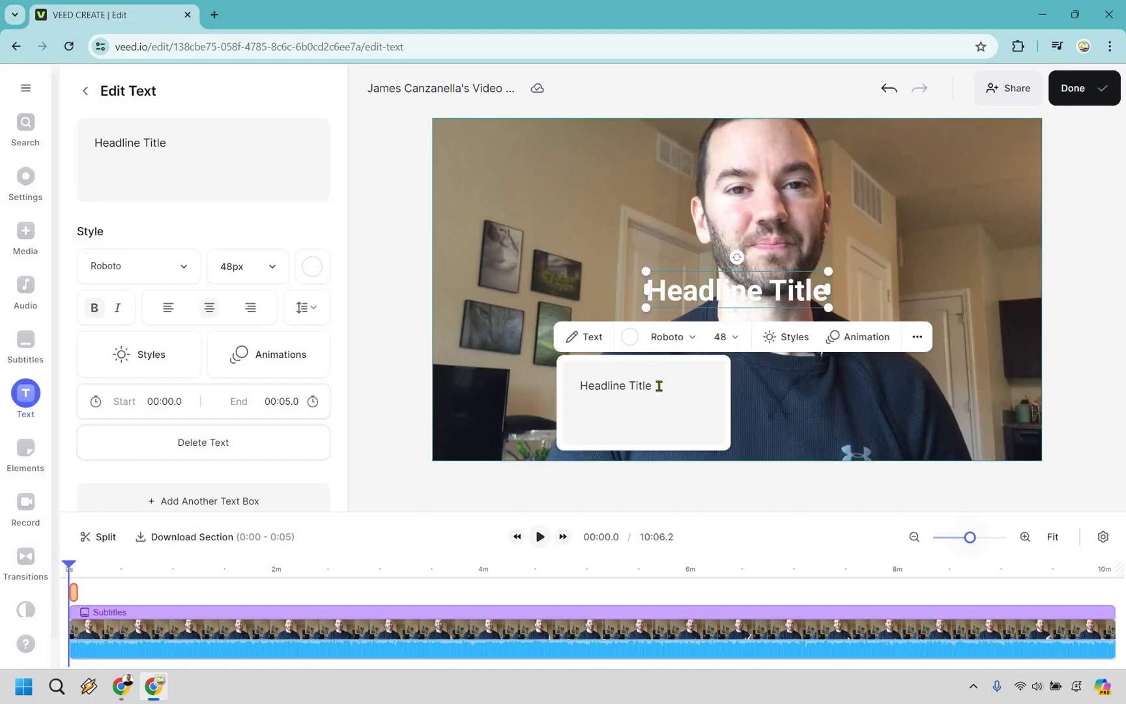
pyautogui.hotkey('ctrl', 'a')
pyautogui.write('The ')
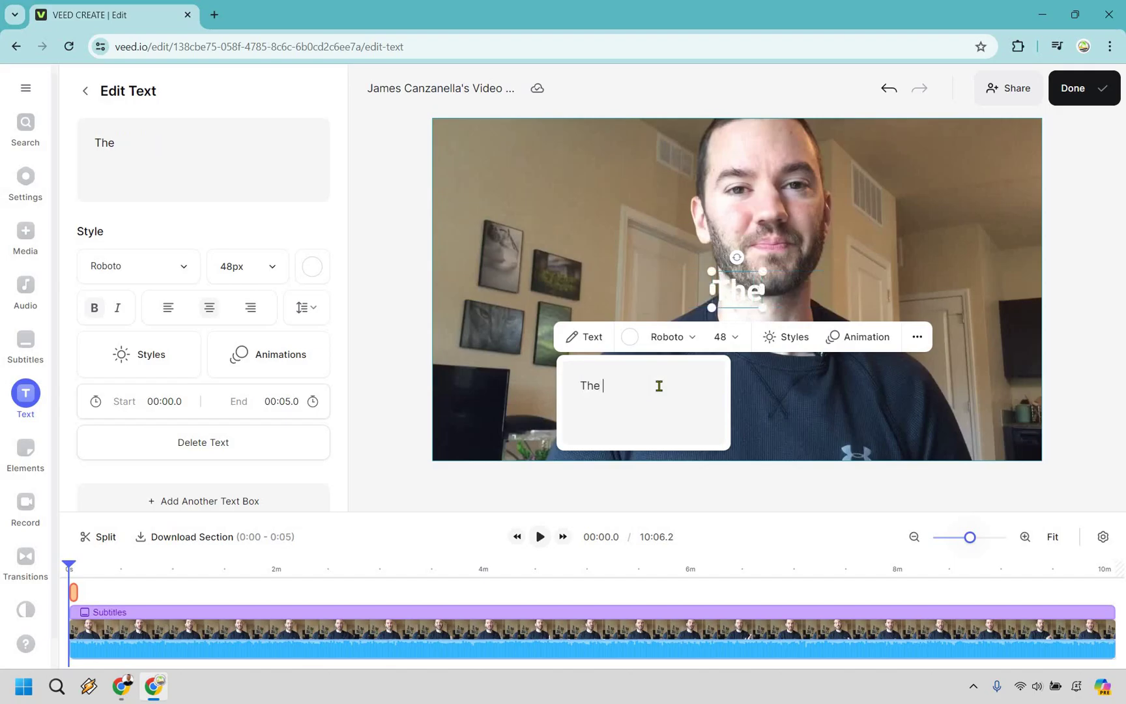
pyautogui.write('Truth Ab')
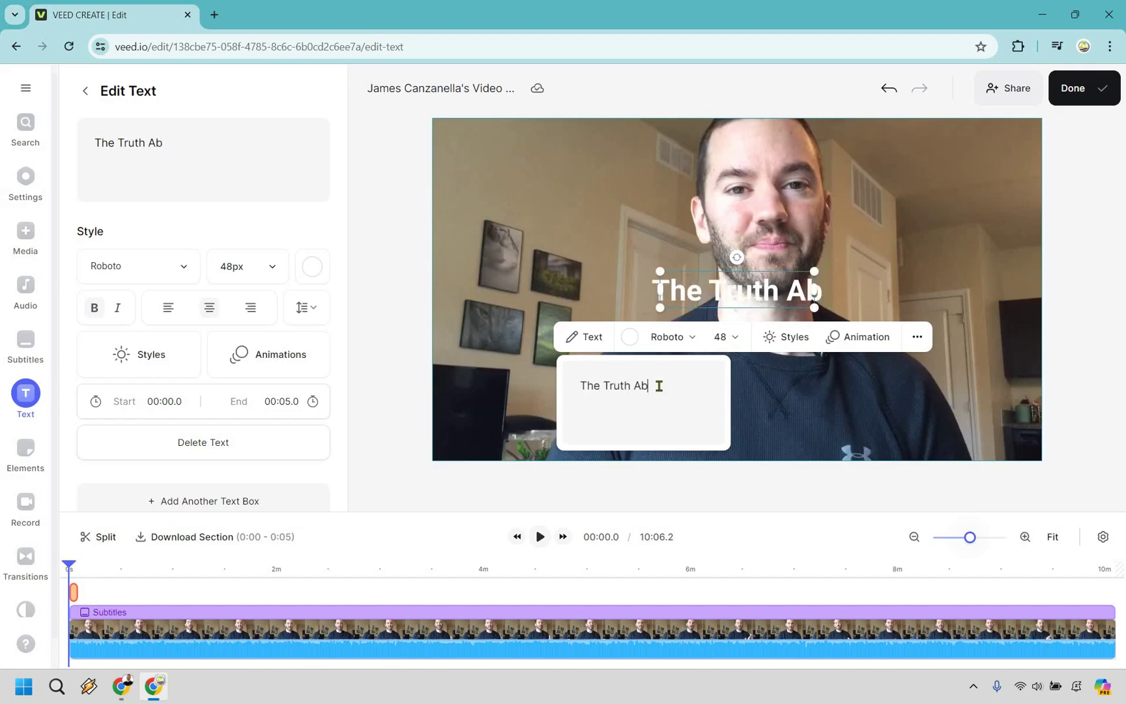
pyautogui.write('out Solo Ads')
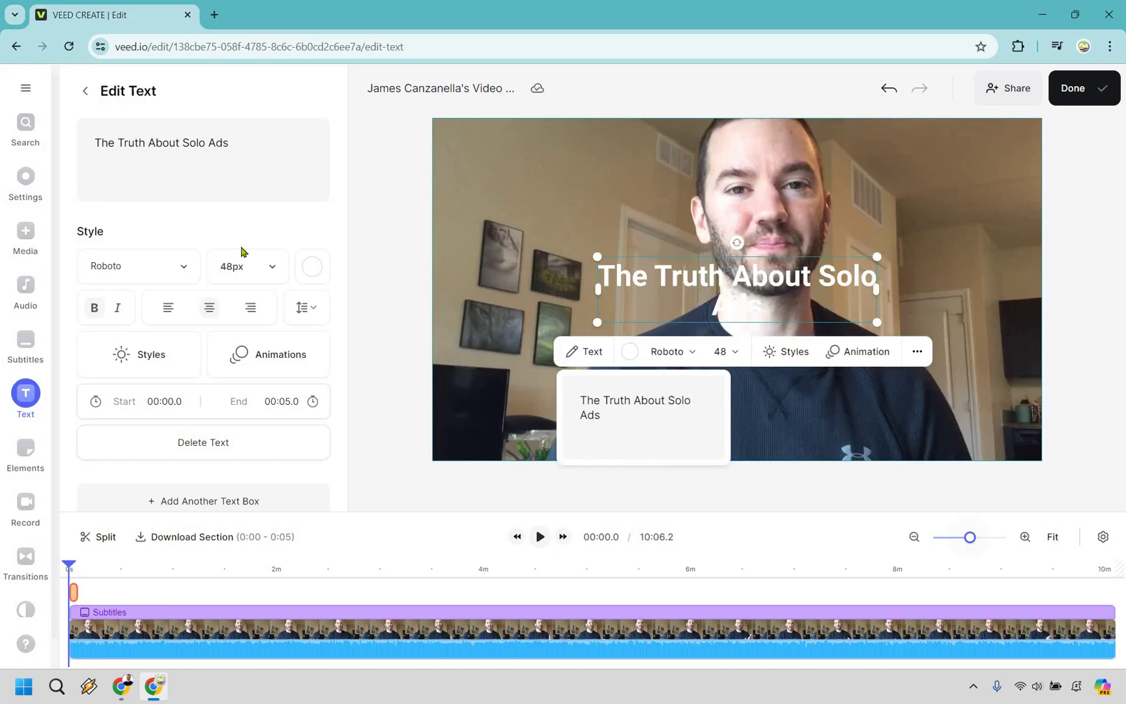
# Step: Apply the rounded blue-background style preset to the title, widen its text box to fit one line and reposition it on the video
pyautogui.scroll(-1, 179, 299)
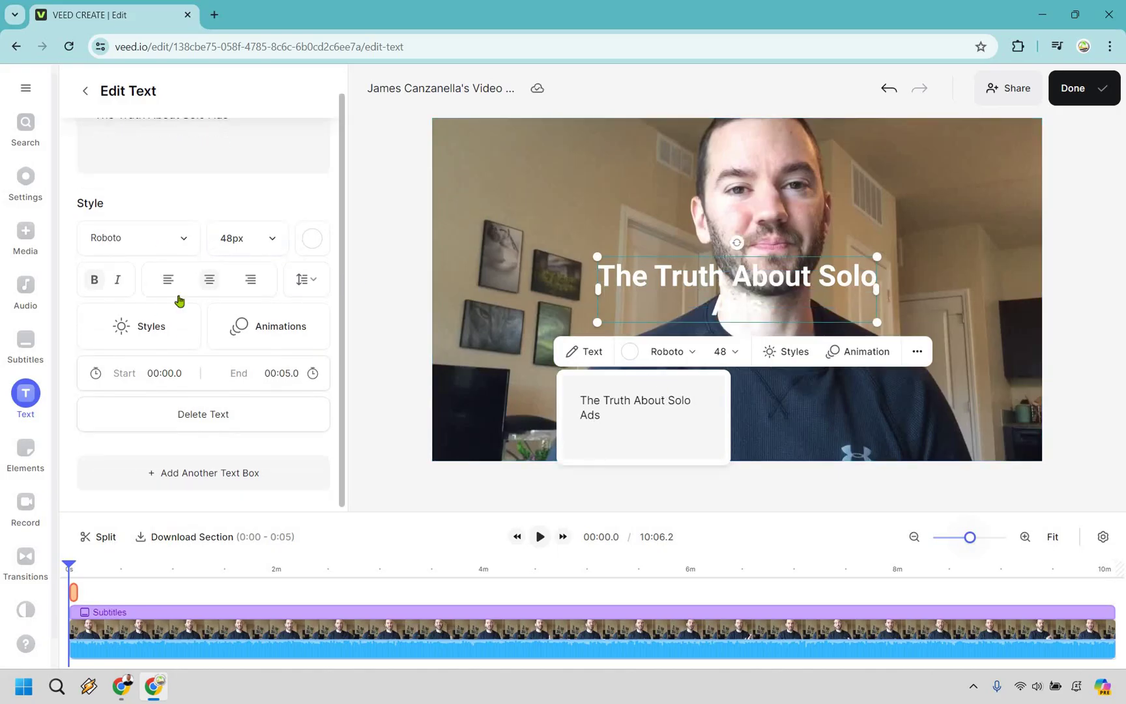
pyautogui.click(155, 333)
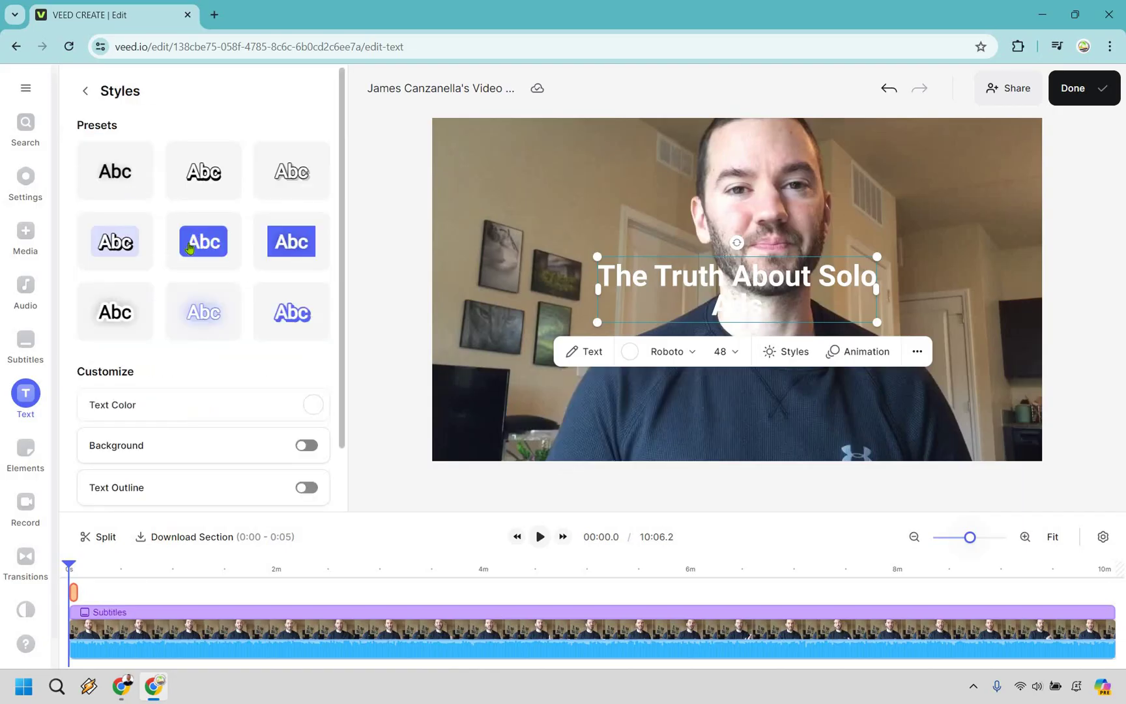
pyautogui.click(192, 250)
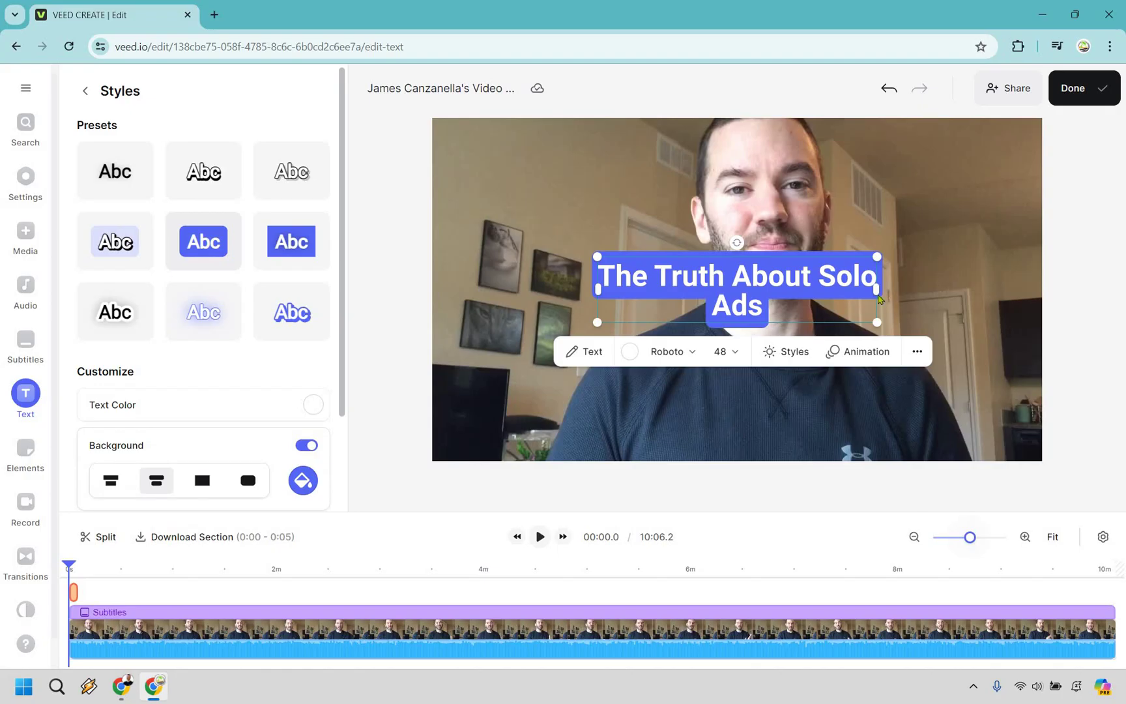
pyautogui.moveTo(878, 289); pyautogui.dragTo(929, 289)
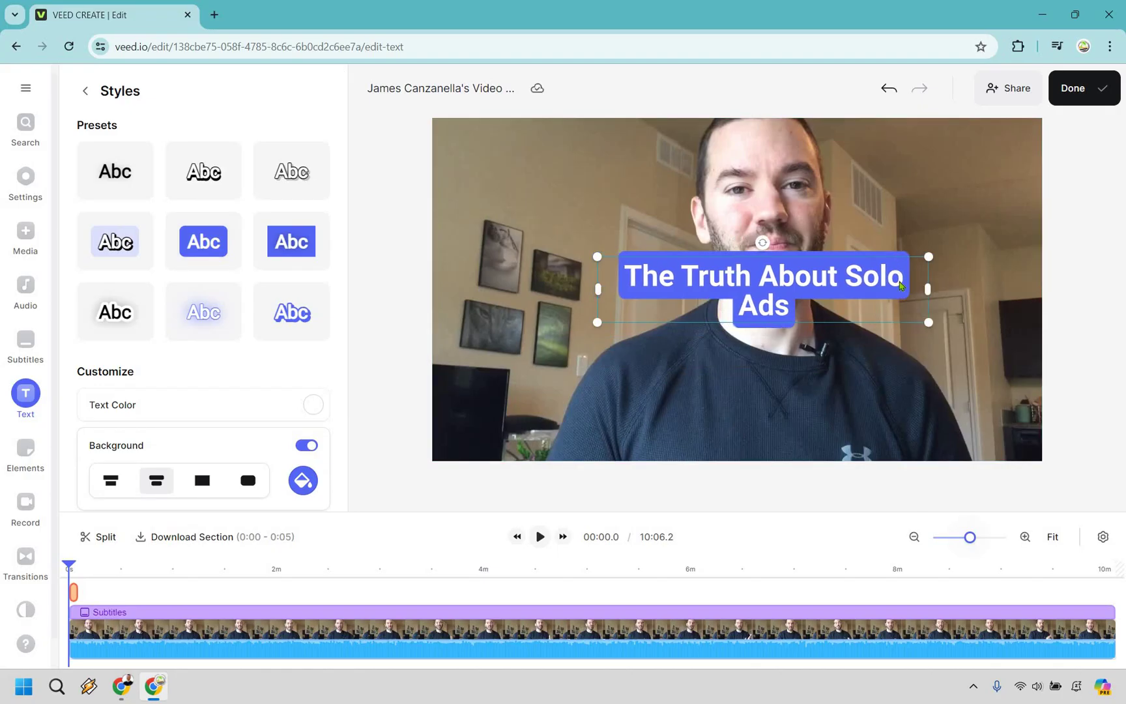
pyautogui.moveTo(808, 295); pyautogui.dragTo(783, 310)
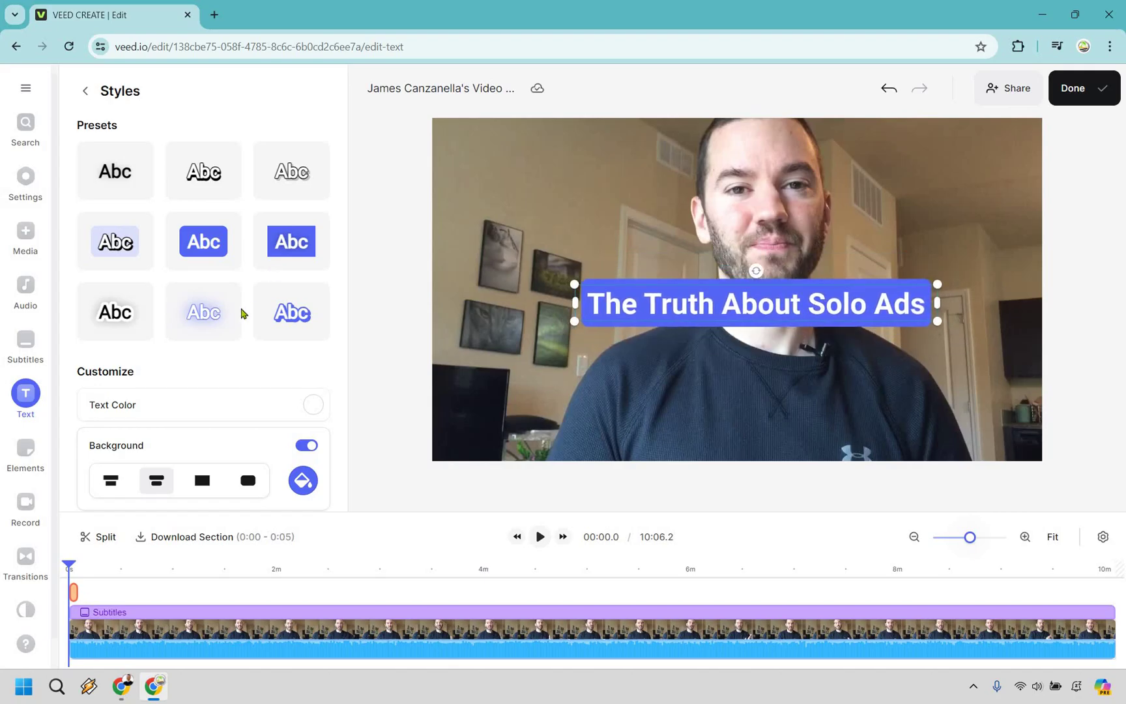
# Step: Try red and light green as the title's background colour and settle on bright blue
pyautogui.scroll(-1, 302, 398)
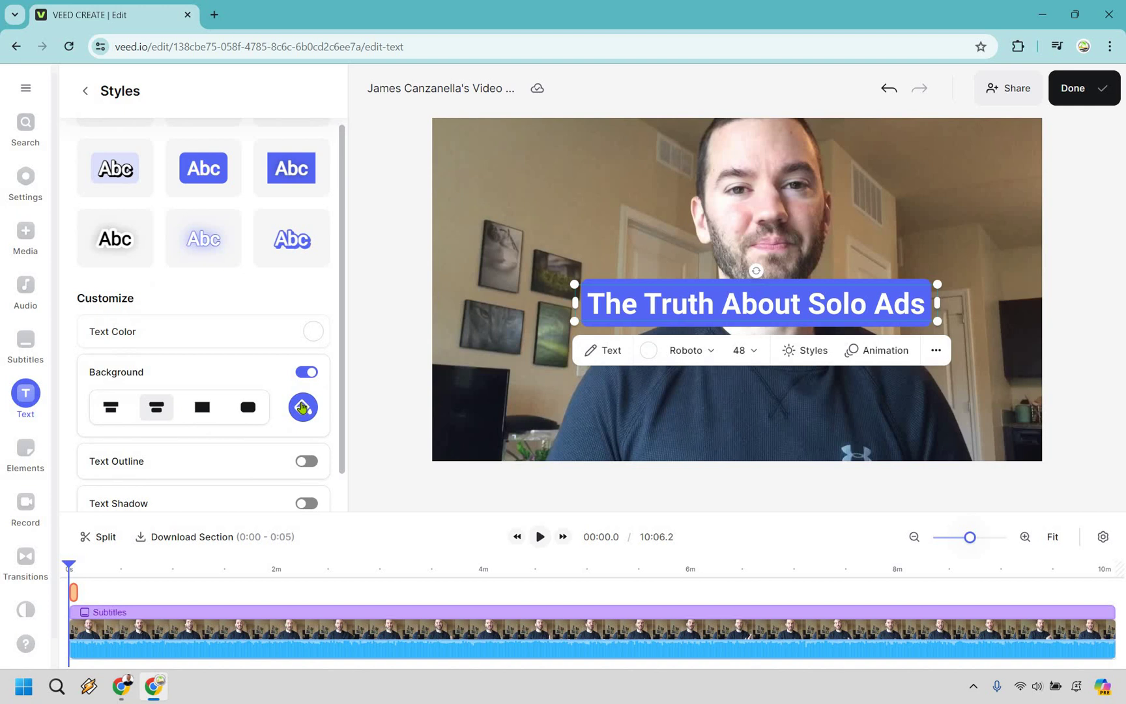
pyautogui.click(210, 461)
pyautogui.click(95, 519)
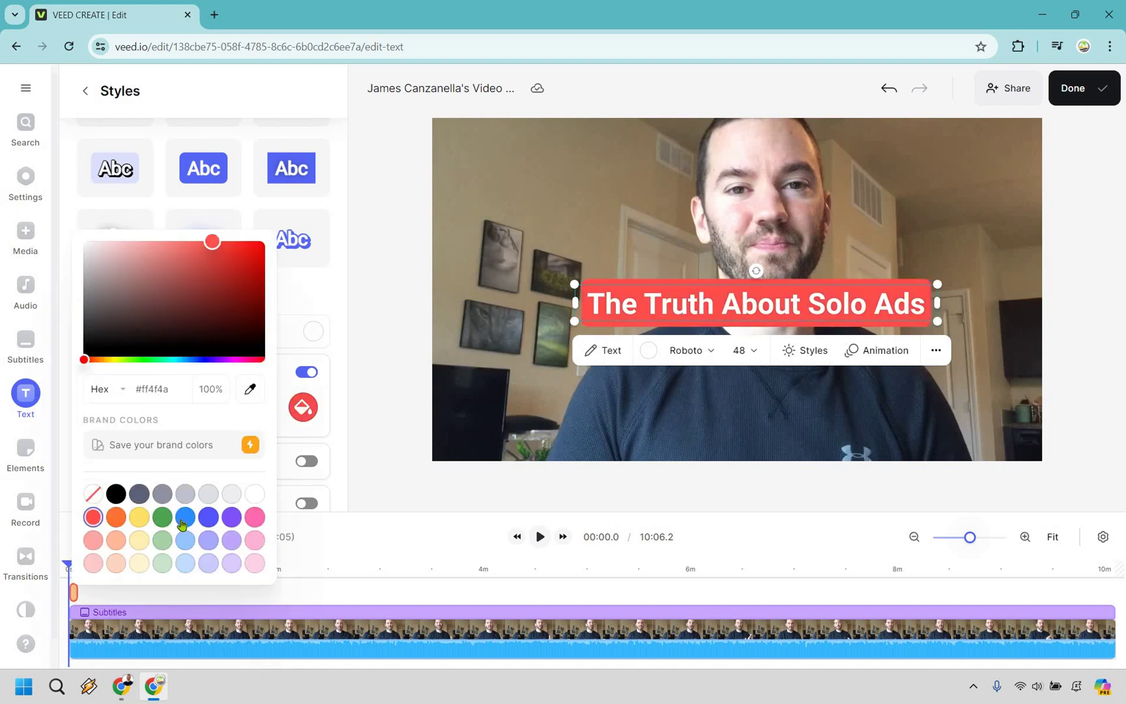
pyautogui.click(161, 542)
pyautogui.click(189, 513)
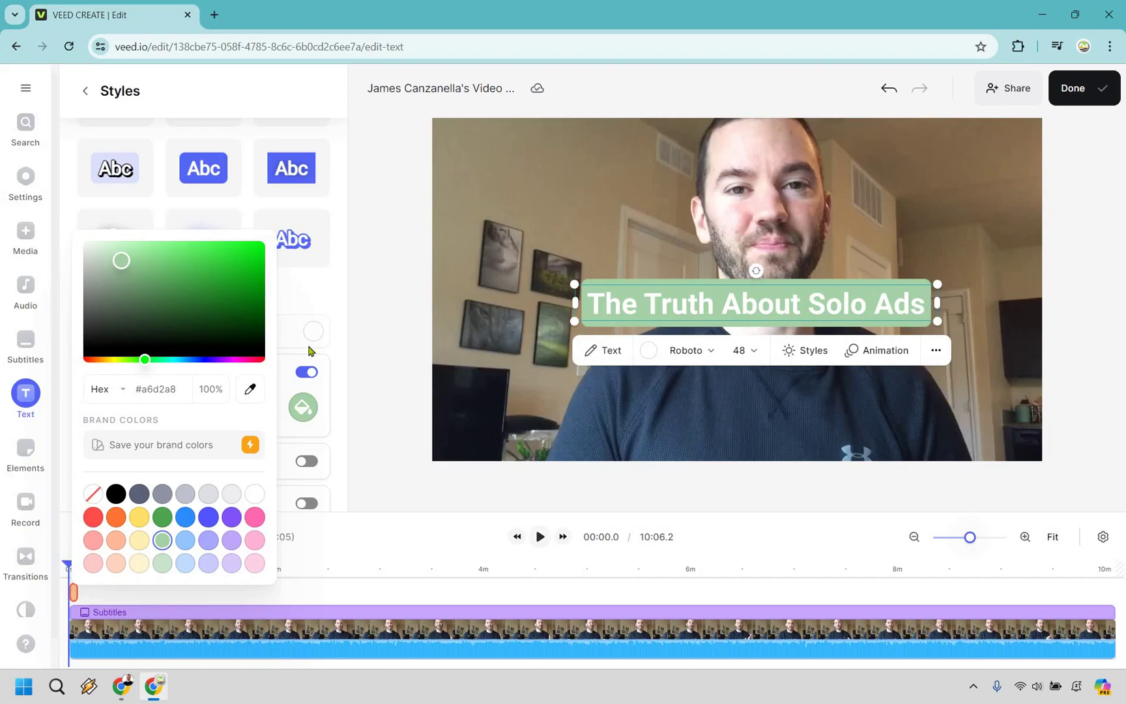
pyautogui.click(322, 290)
# Step: Turn on the title's text shadow and adjust how long its clip lasts on the timeline
pyautogui.scroll(-1, 301, 365)
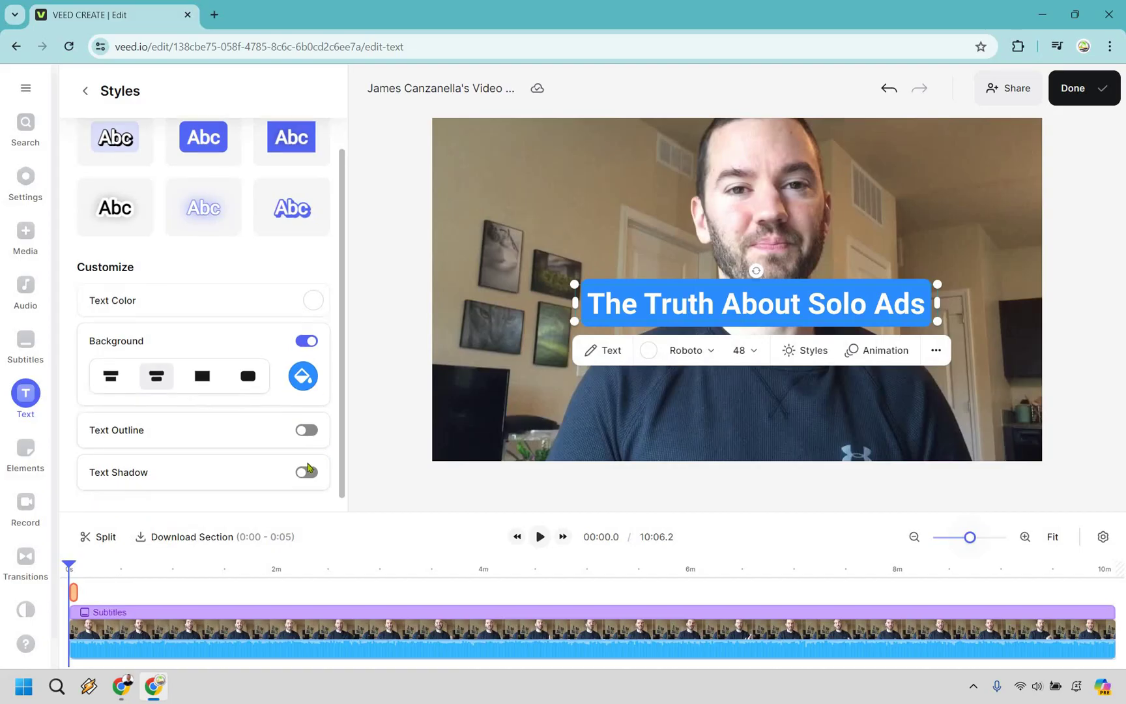
pyautogui.click(307, 458)
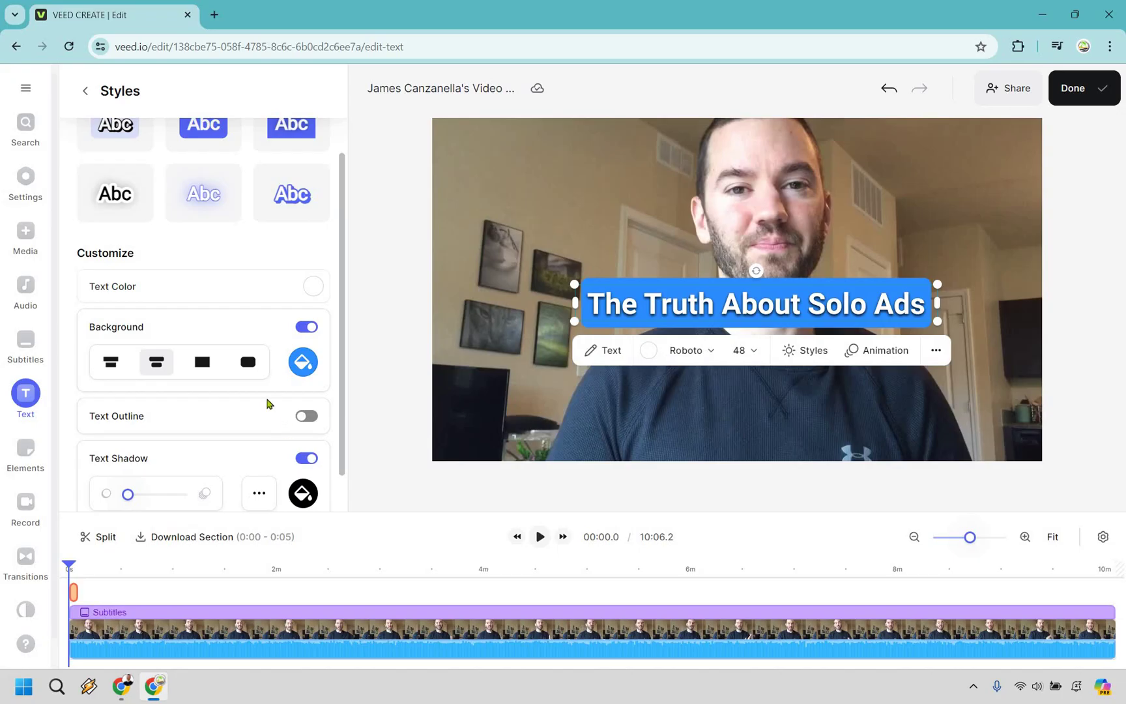
pyautogui.scroll(-1, 258, 370)
pyautogui.scroll(4, 219, 262)
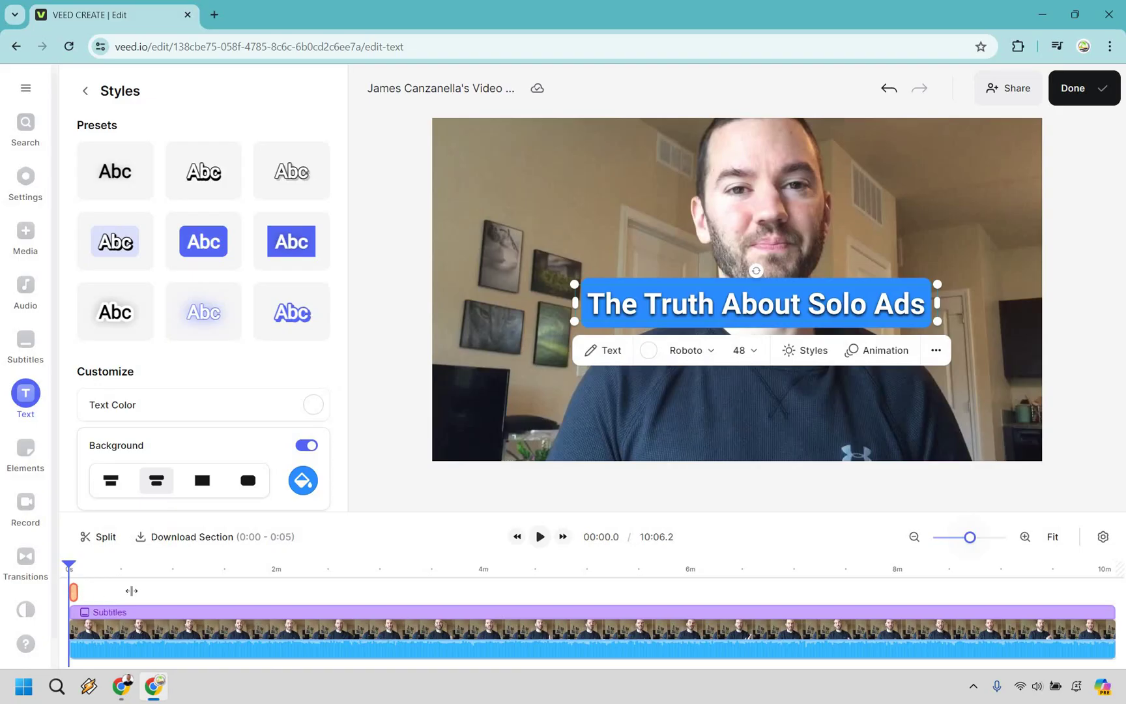
pyautogui.moveTo(229, 601)
pyautogui.mouseDown()
pyautogui.moveTo(239, 601)
pyautogui.moveTo(210, 591)
pyautogui.mouseUp()
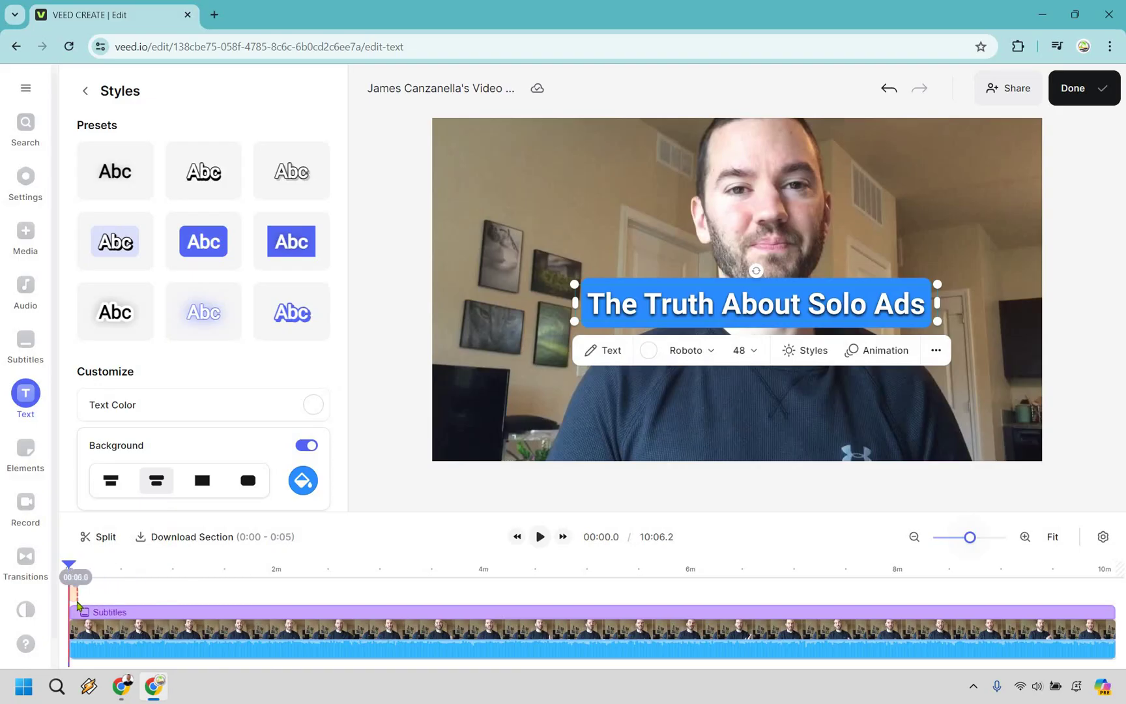
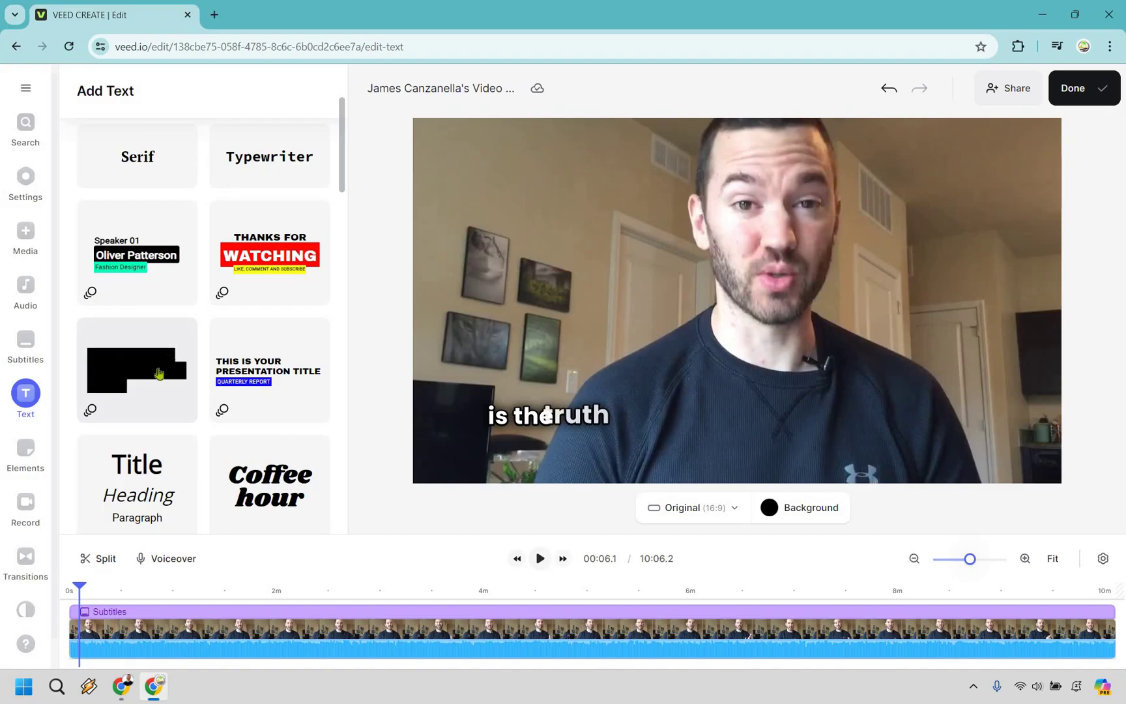
# Step: Add the black animated presentation title preset at 00:06.1 and replace its text with "Just An Example"
pyautogui.click(159, 373)
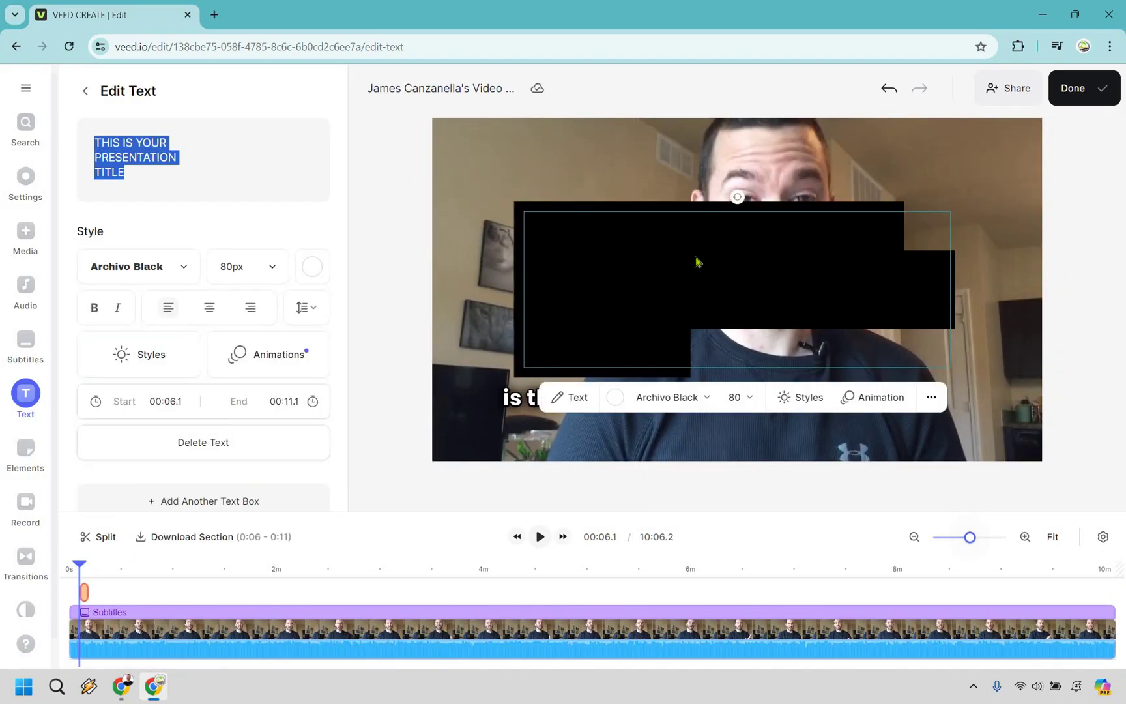
pyautogui.click(696, 262)
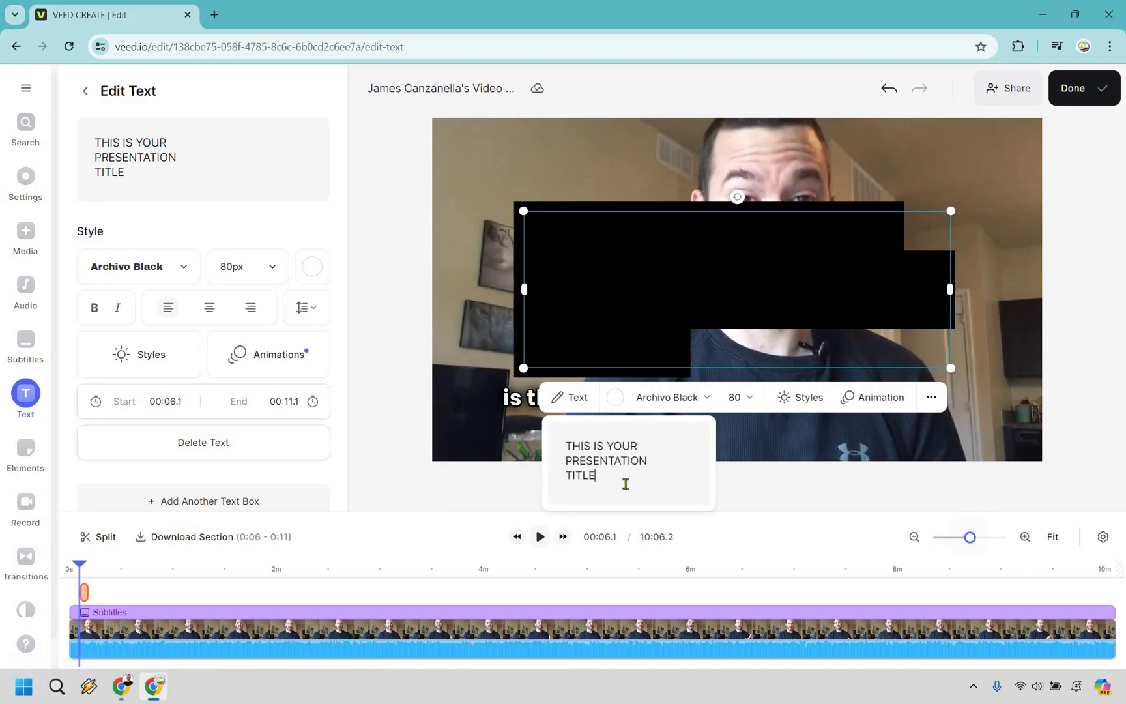
pyautogui.moveTo(595, 476)
pyautogui.mouseDown()
pyautogui.moveTo(577, 464)
pyautogui.moveTo(600, 453)
pyautogui.mouseUp()
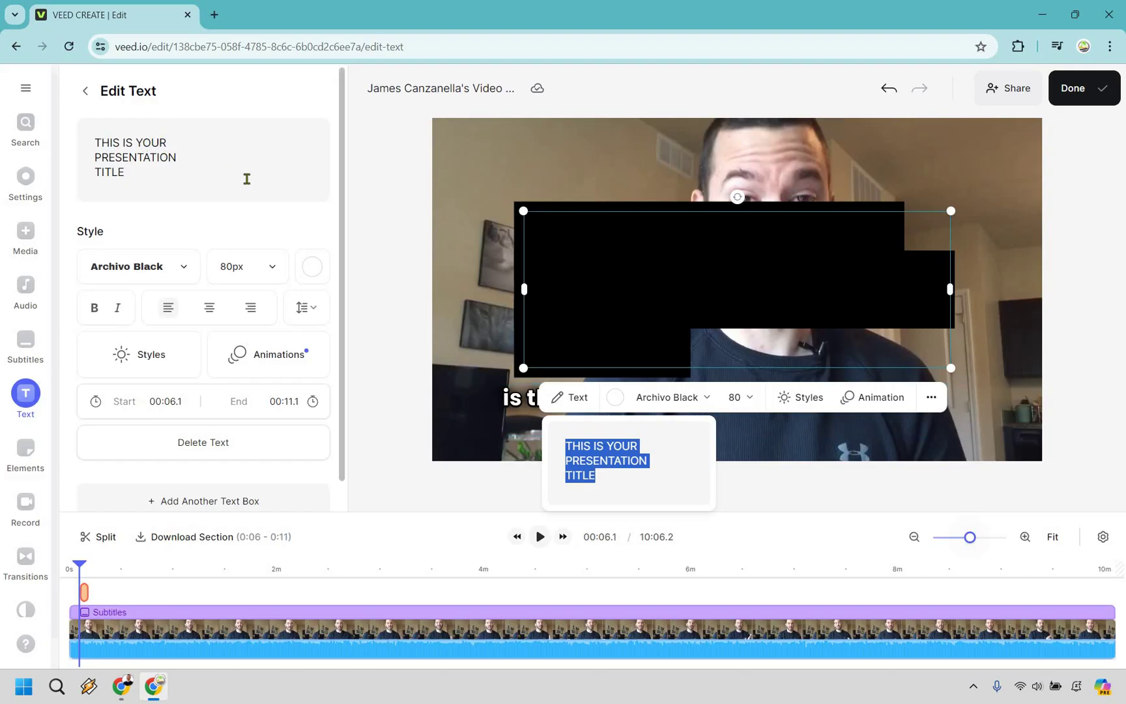
pyautogui.write('Just')
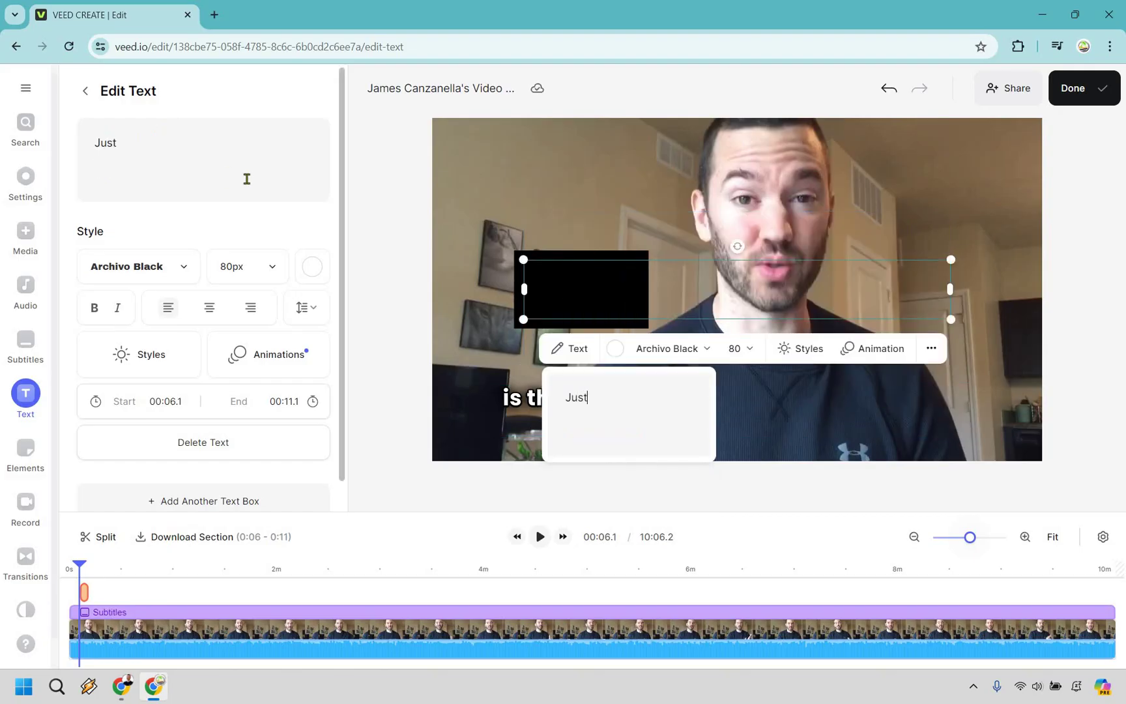
pyautogui.write(' An Example')
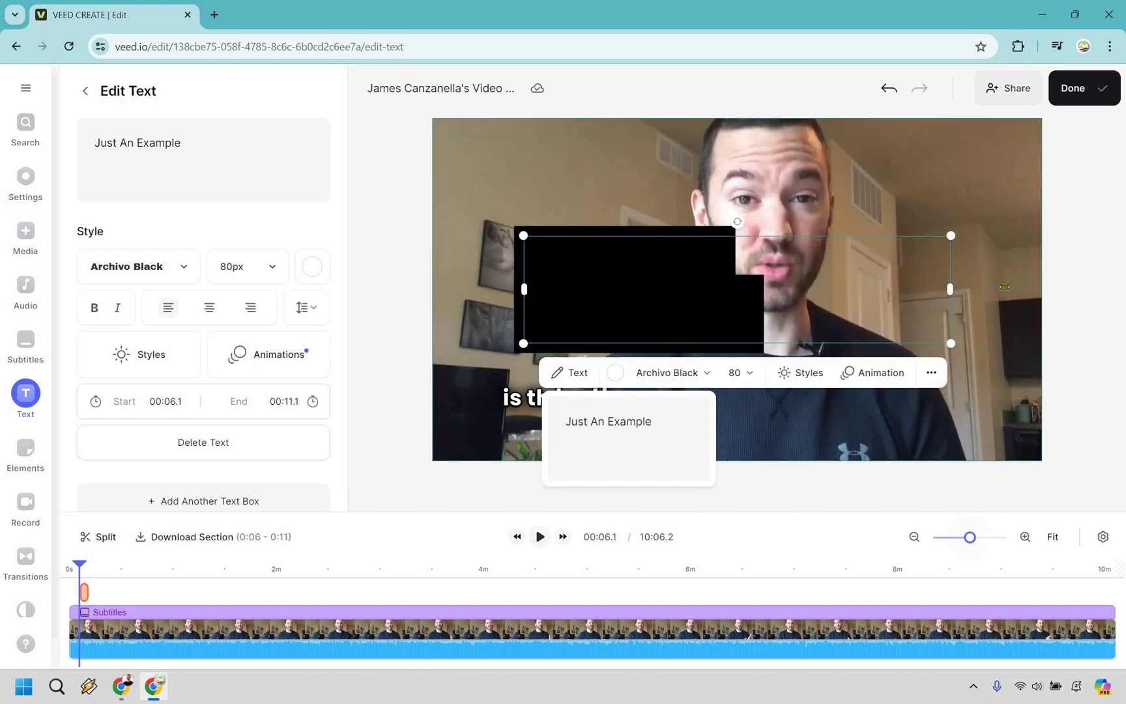
# Step: Widen the Just An Example text box so the text fits on one line, and play the video to preview its animation
pyautogui.moveTo(1005, 286); pyautogui.dragTo(1013, 288)
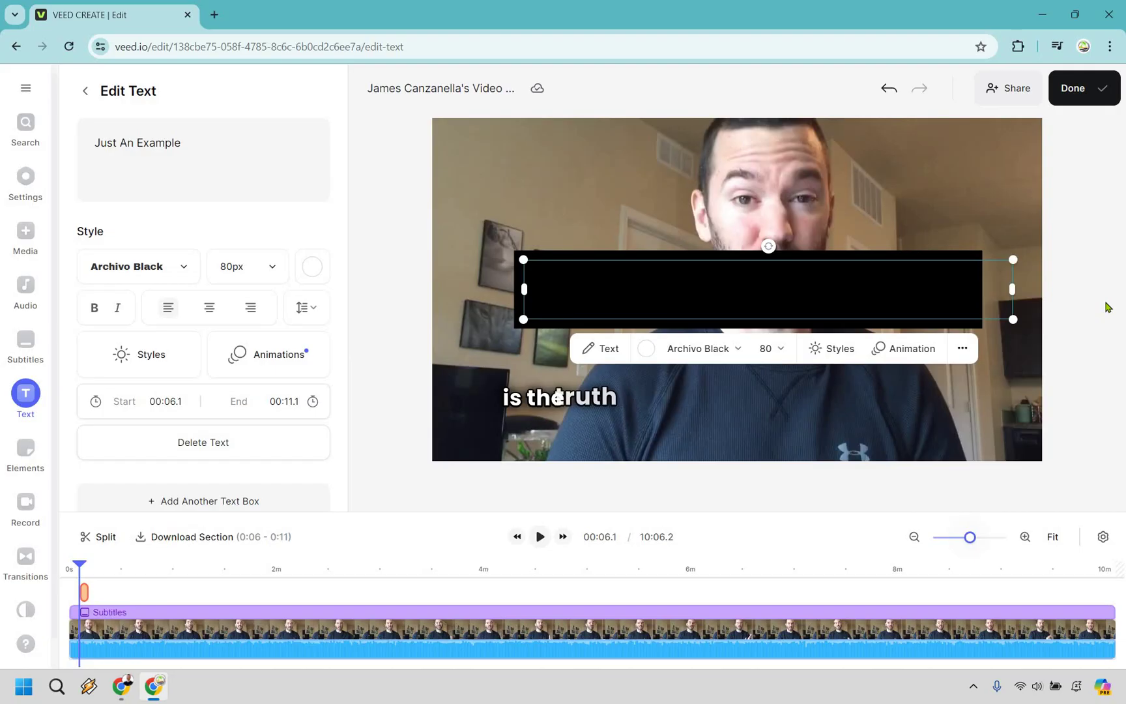
pyautogui.click(1106, 307)
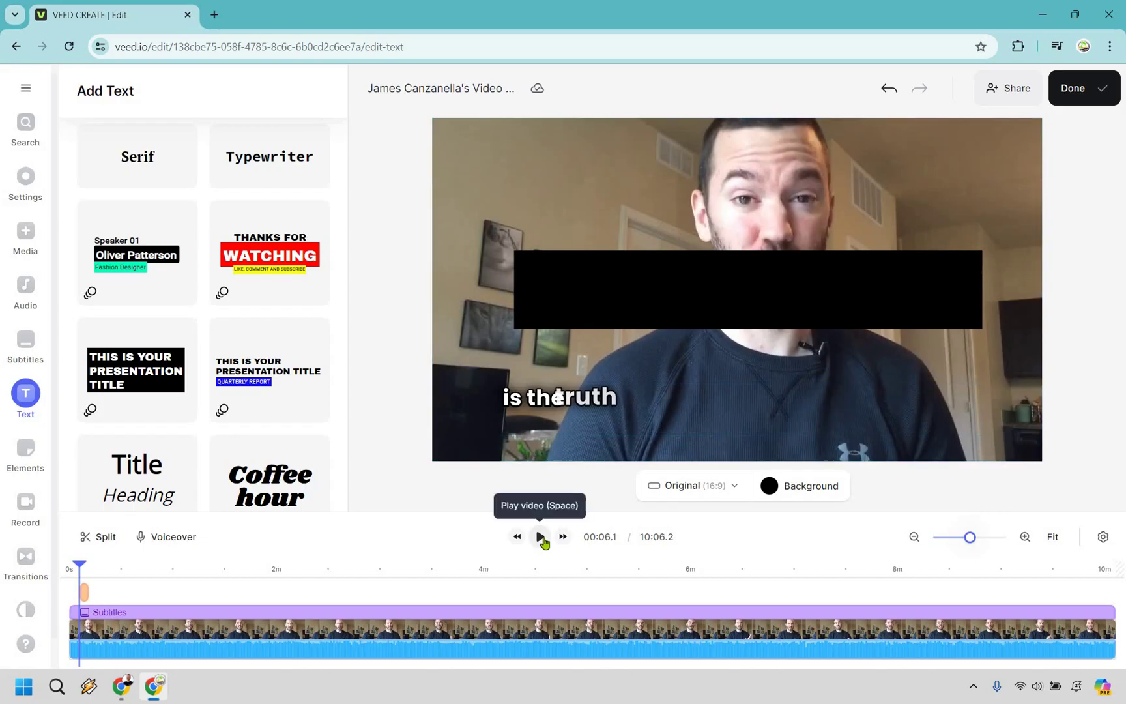
pyautogui.click(541, 537)
pyautogui.click(540, 536)
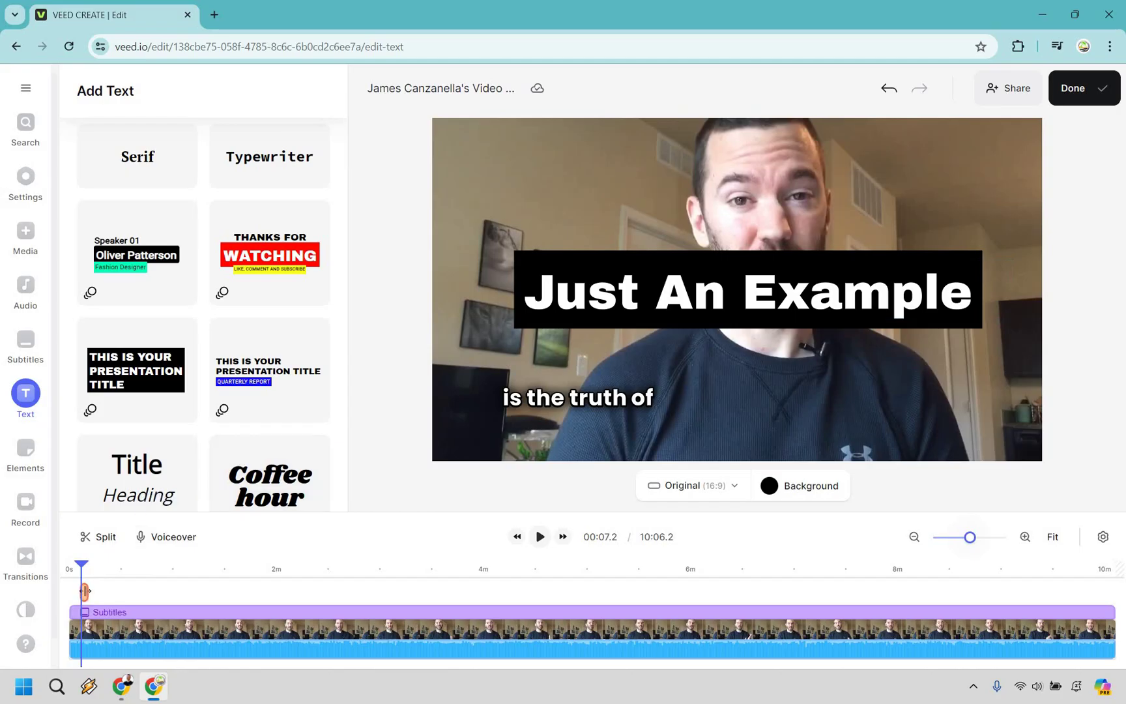
# Step: Delete the Just An Example title from the timeline
pyautogui.rightClick(108, 579)
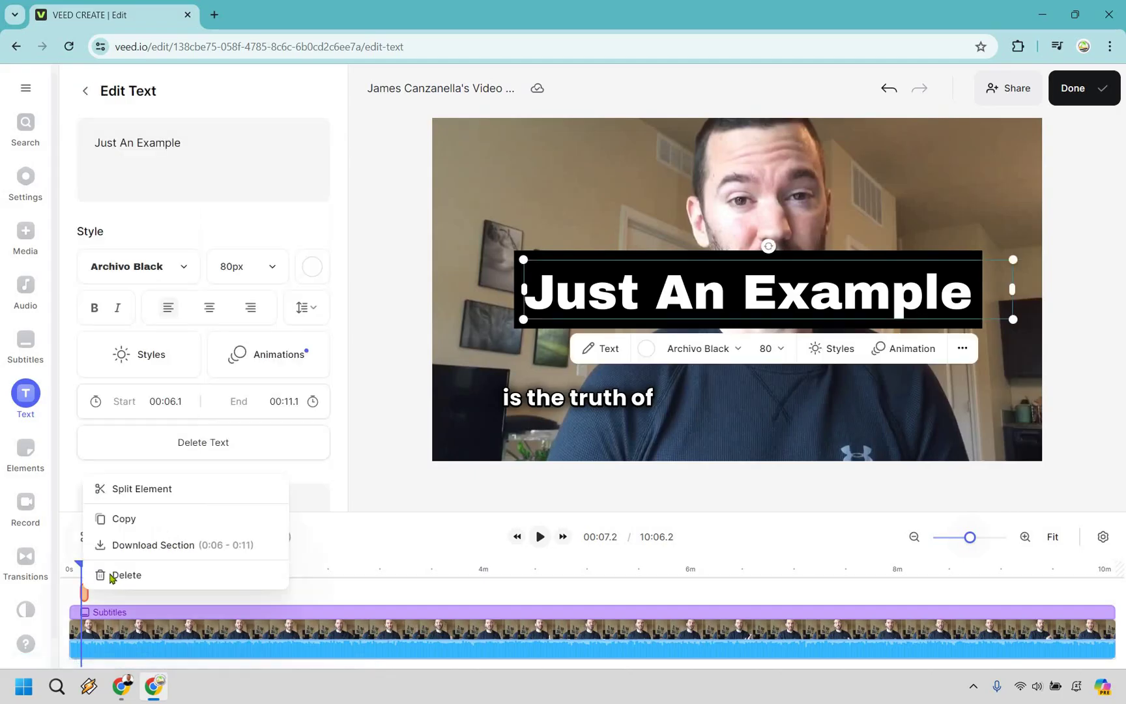
pyautogui.press('Return')
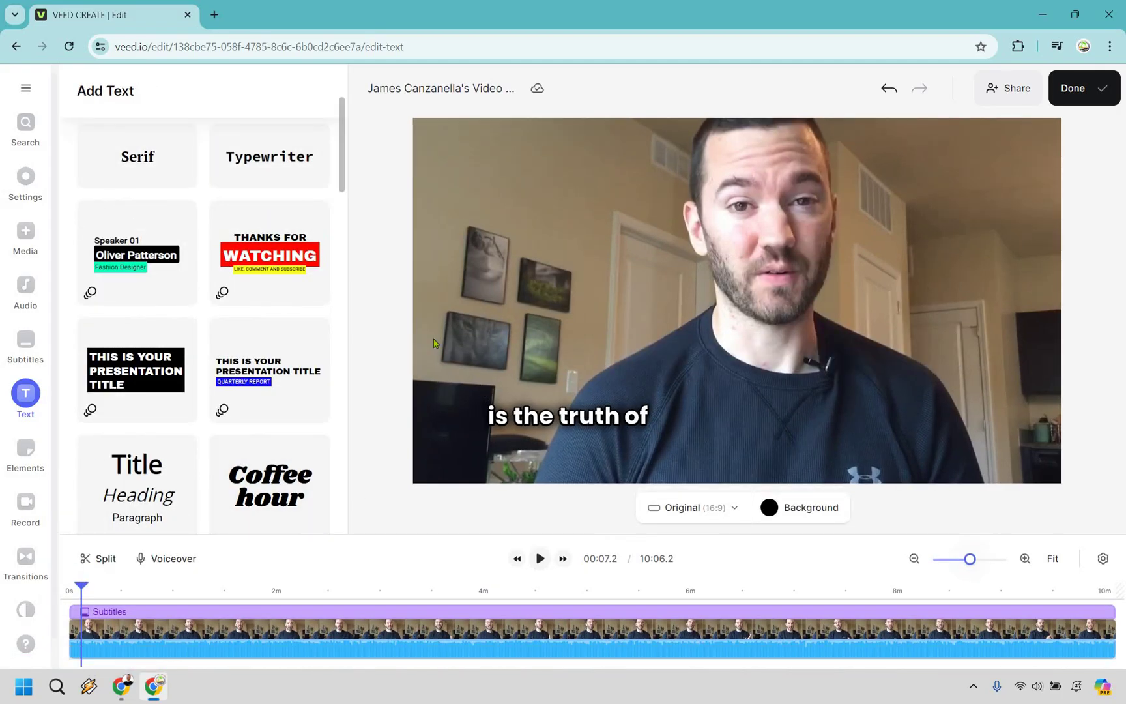
# Step: Add the sad face emoji with a blue tear as a sticker at 00:07.2 and deselect it
pyautogui.scroll(-1, 24, 424)
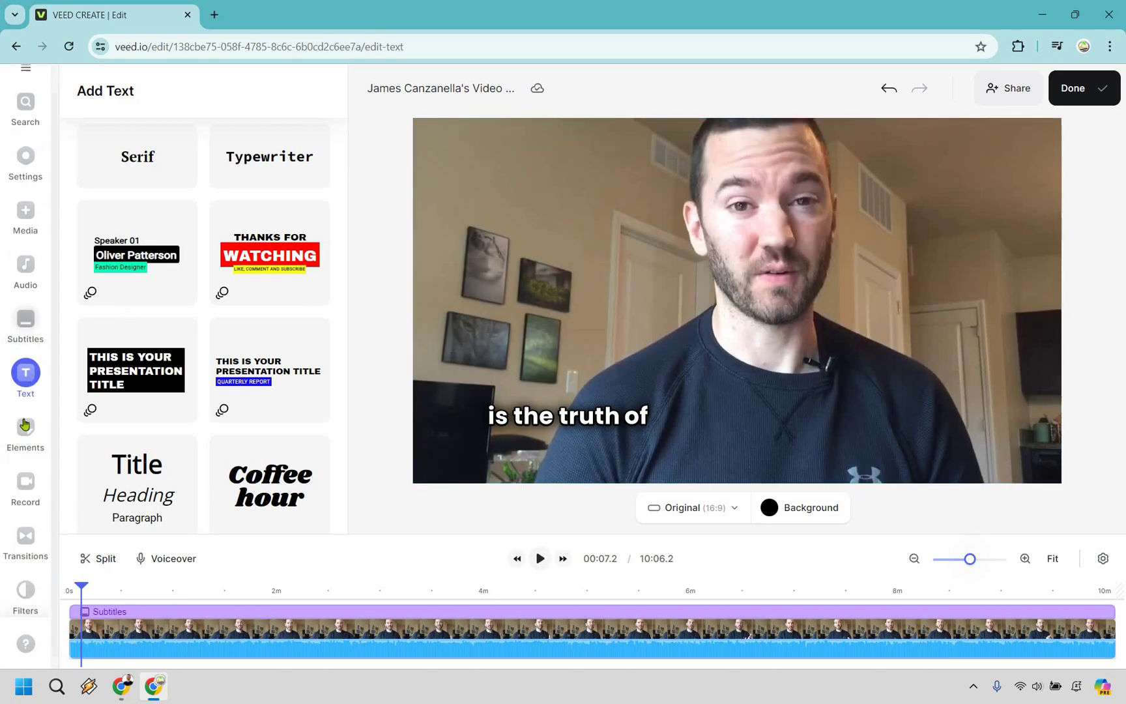
pyautogui.click(25, 424)
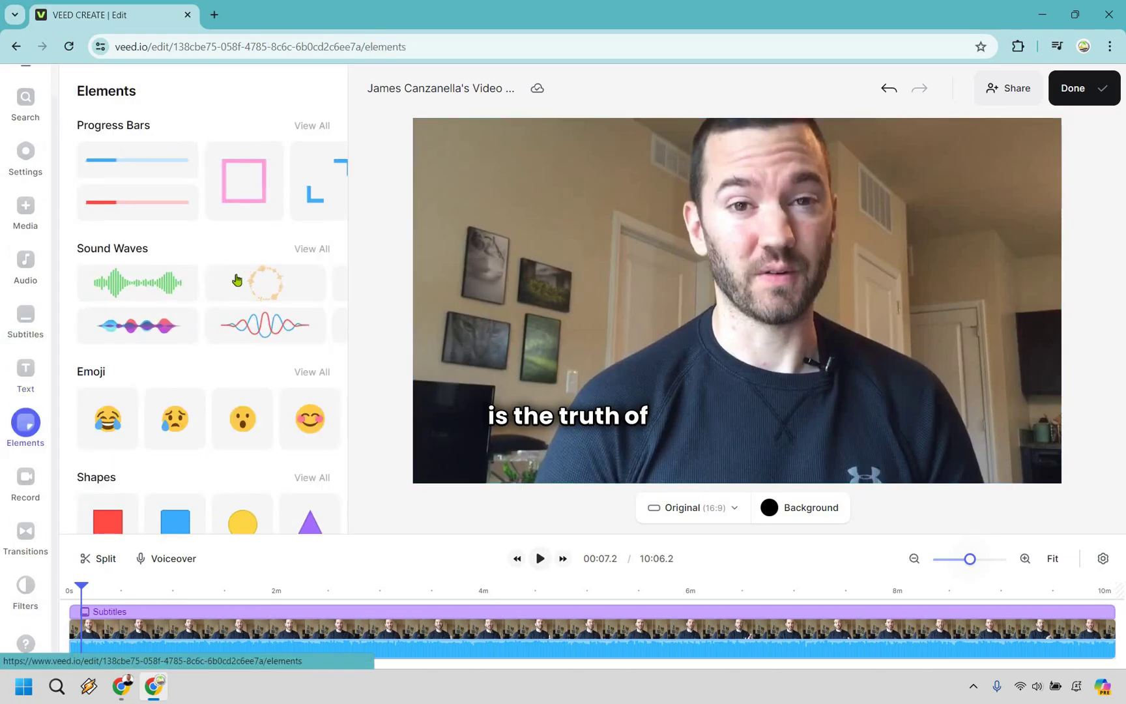
pyautogui.scroll(-1, 172, 347)
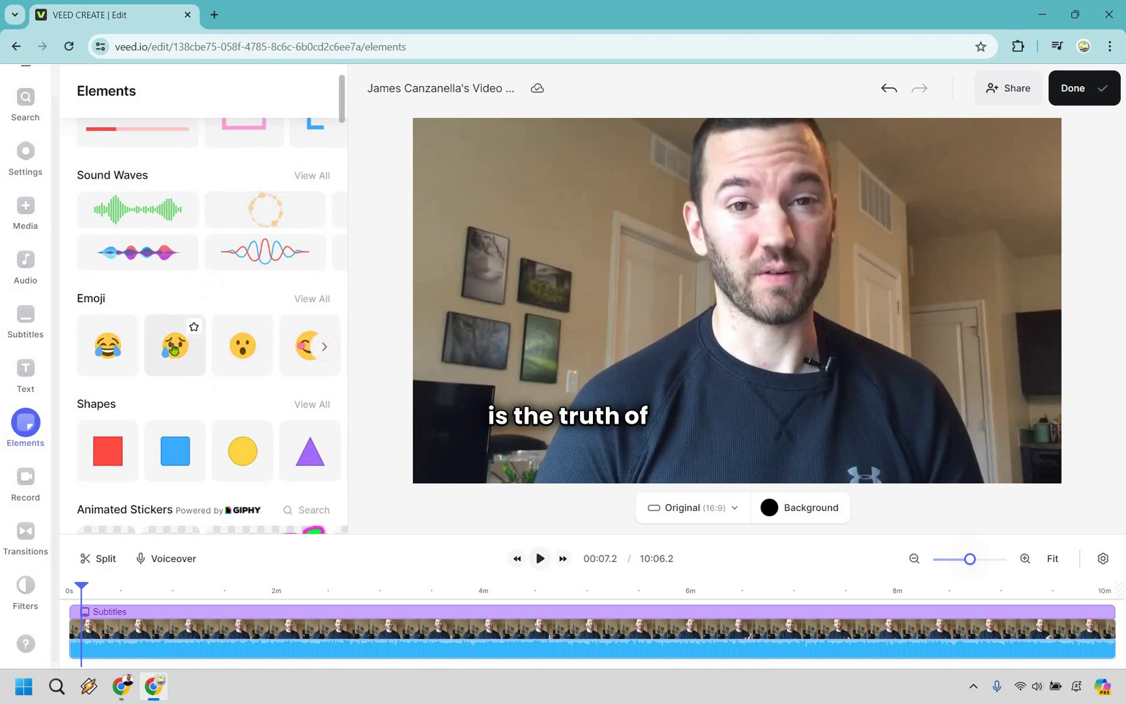
pyautogui.click(175, 347)
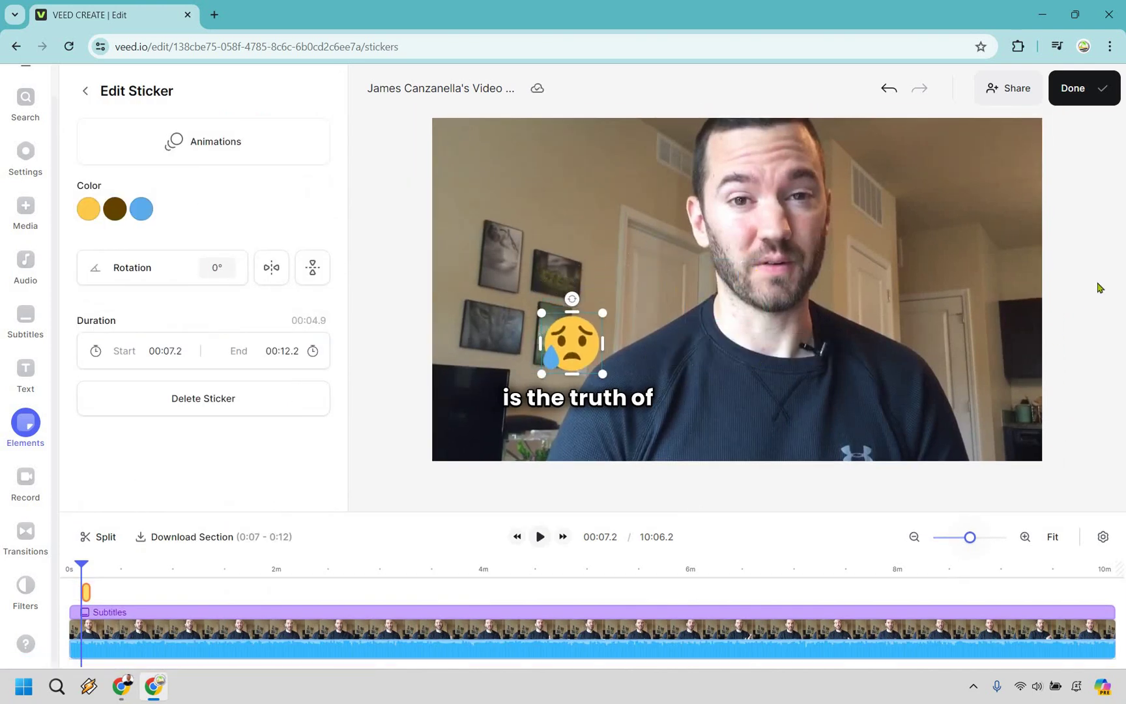
pyautogui.press('Escape')
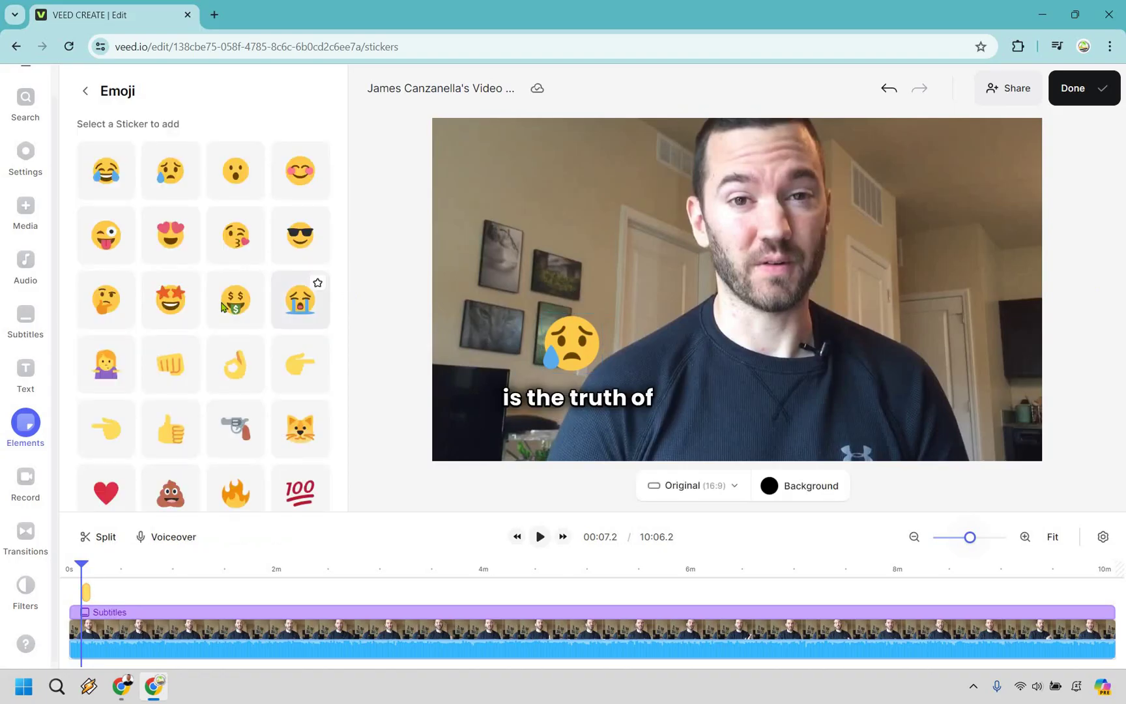
# Step: Look through the full emoji set, the other element categories and the available recording options
pyautogui.scroll(-1, 222, 307)
pyautogui.scroll(1, 222, 307)
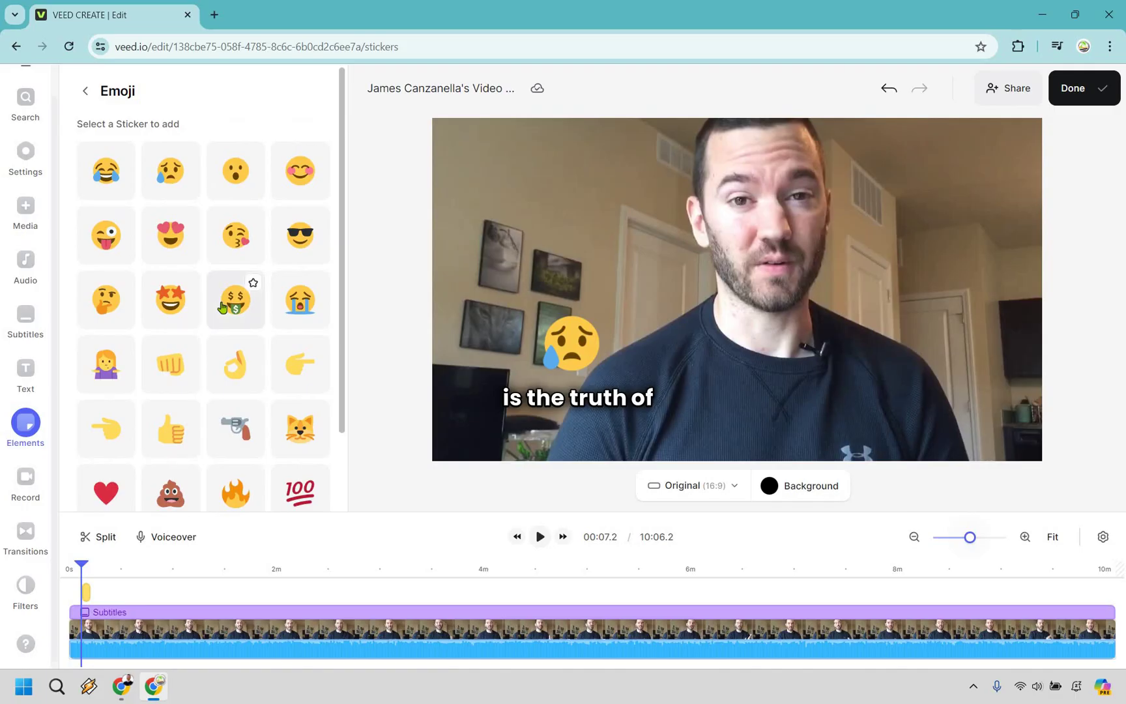
pyautogui.click(85, 92)
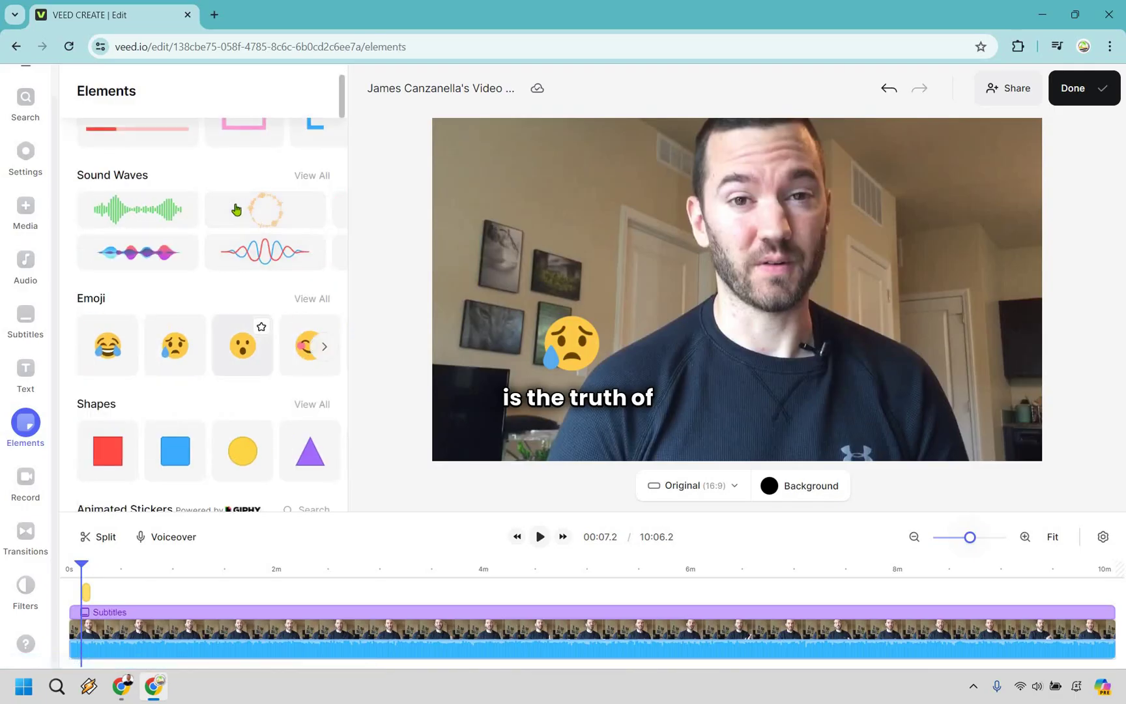
pyautogui.scroll(-1, 236, 209)
pyautogui.scroll(-5, 236, 208)
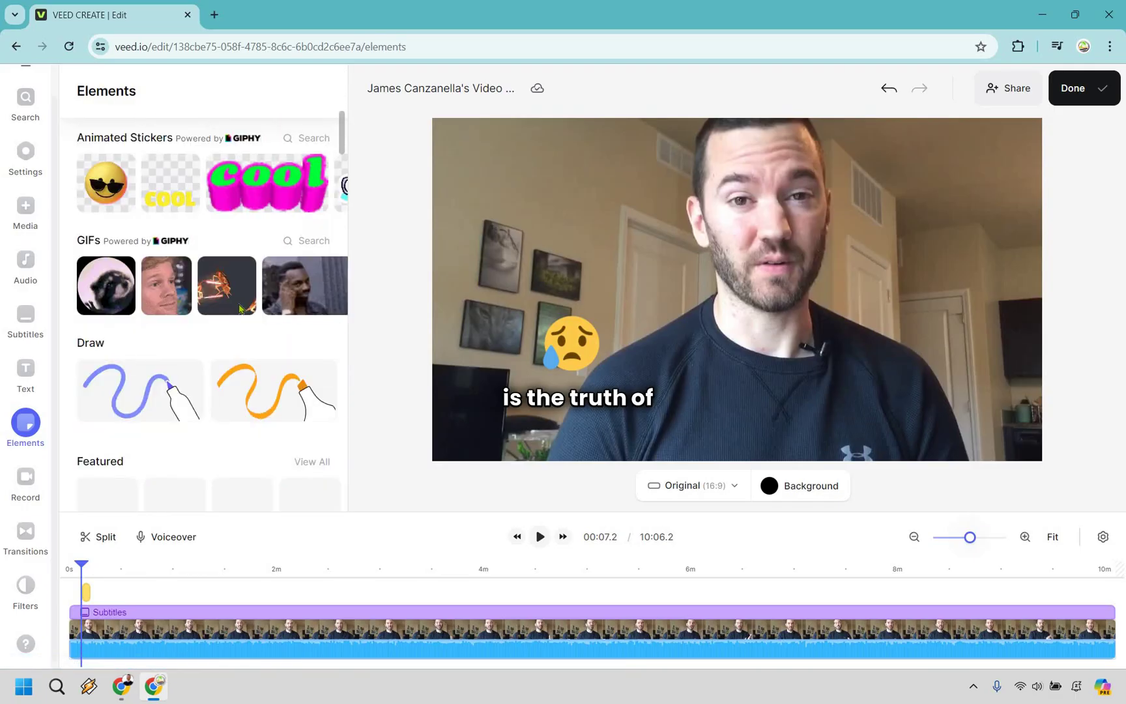
pyautogui.scroll(-3, 239, 309)
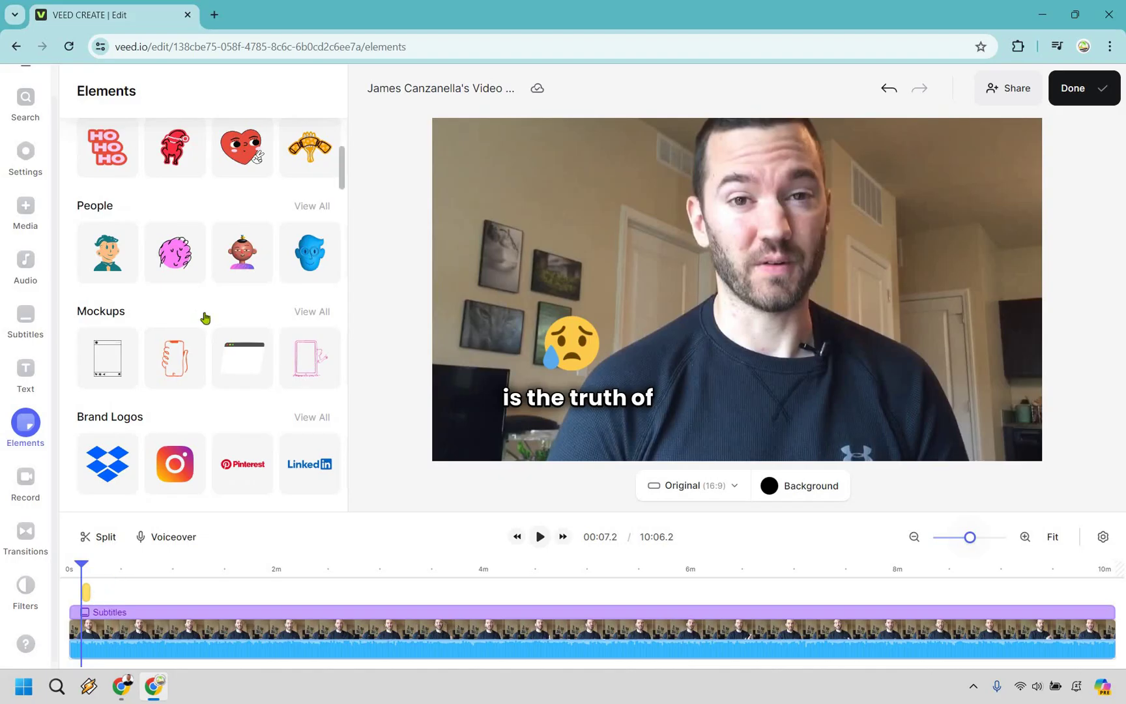
pyautogui.scroll(10, 206, 316)
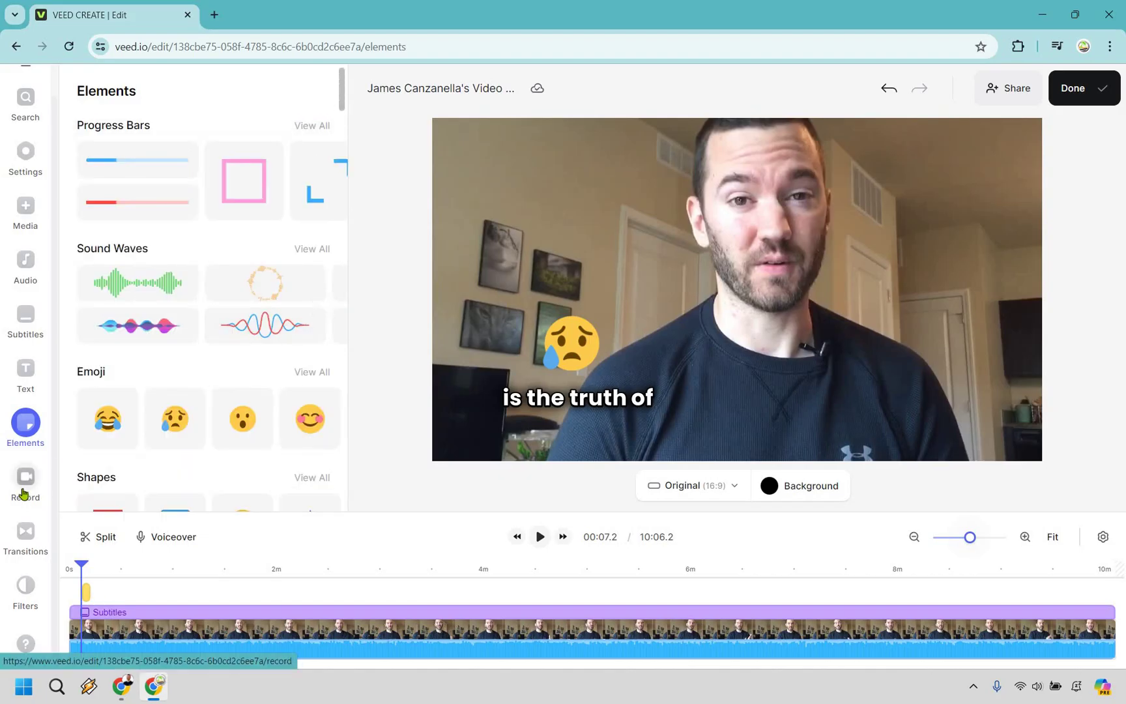
pyautogui.click(25, 482)
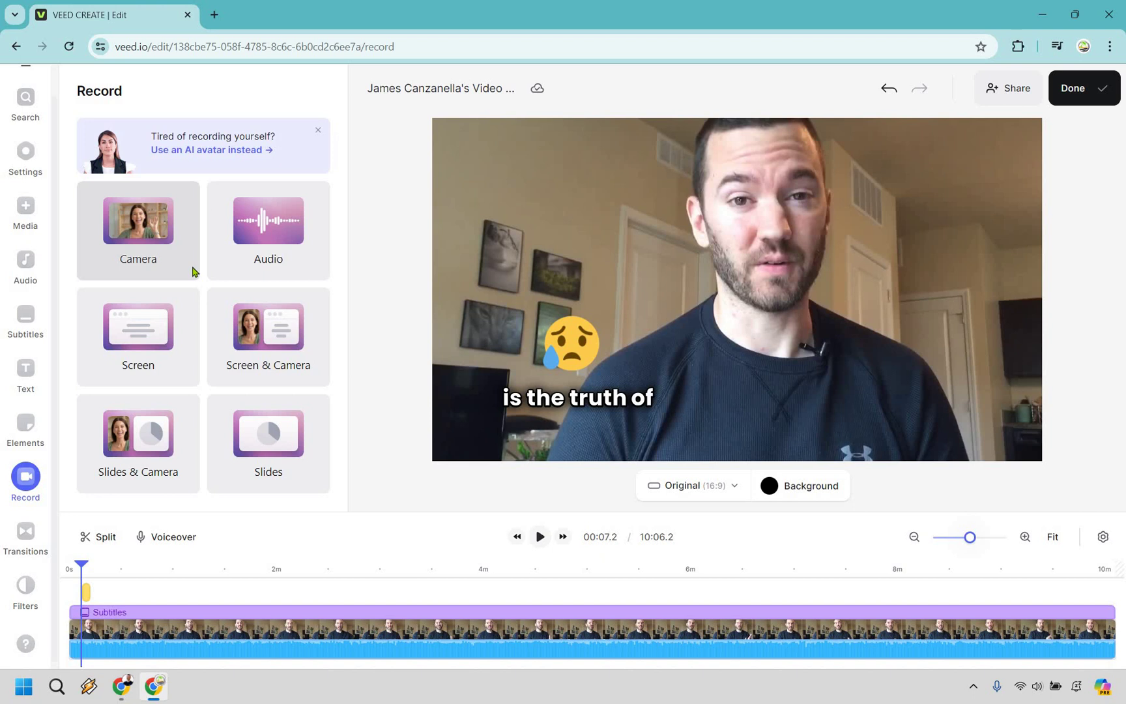
# Step: Move the playhead to 00:00.0 and apply the Dissolve transition to the start of the video clip
pyautogui.click(24, 540)
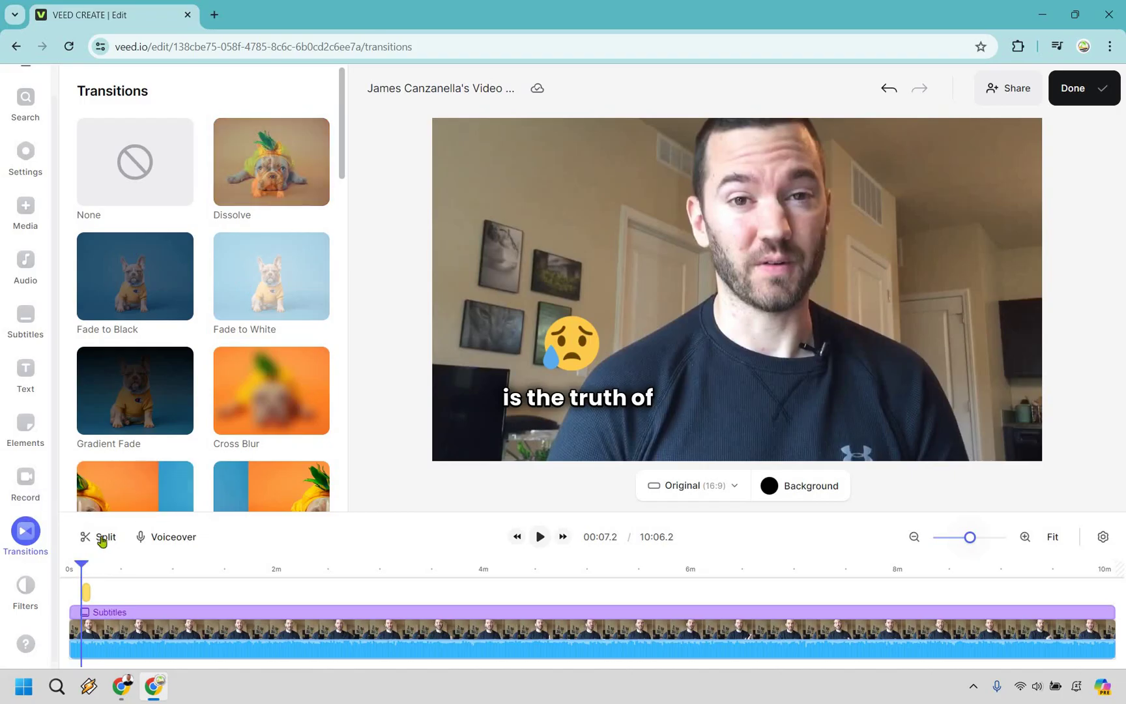
pyautogui.click(66, 568)
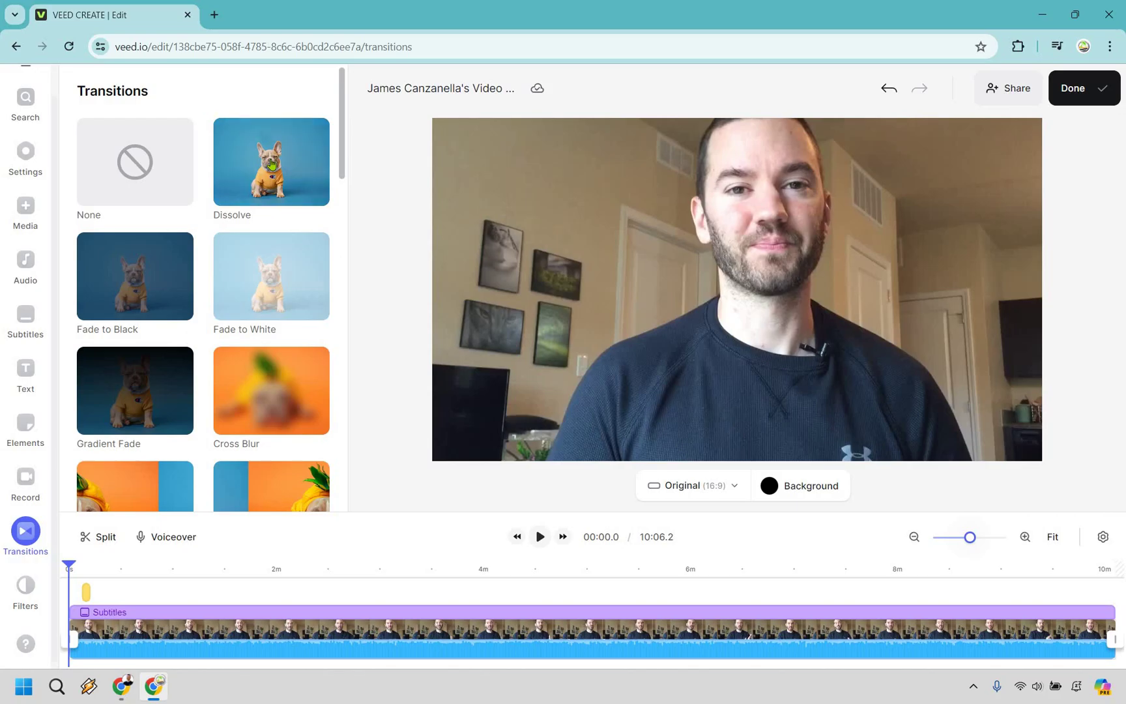
pyautogui.click(272, 164)
pyautogui.hotkey('ctrl', 'z')
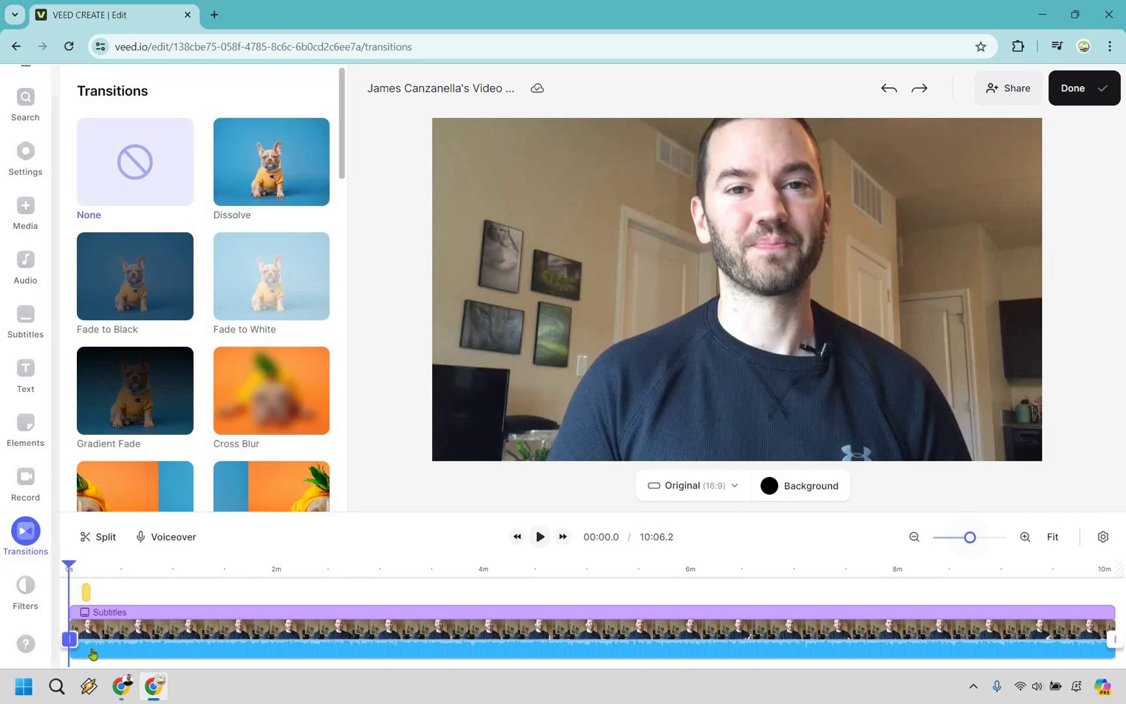
pyautogui.moveTo(272, 163)
pyautogui.mouseDown()
pyautogui.moveTo(196, 418)
pyautogui.moveTo(91, 648)
pyautogui.moveTo(169, 632)
pyautogui.mouseUp()
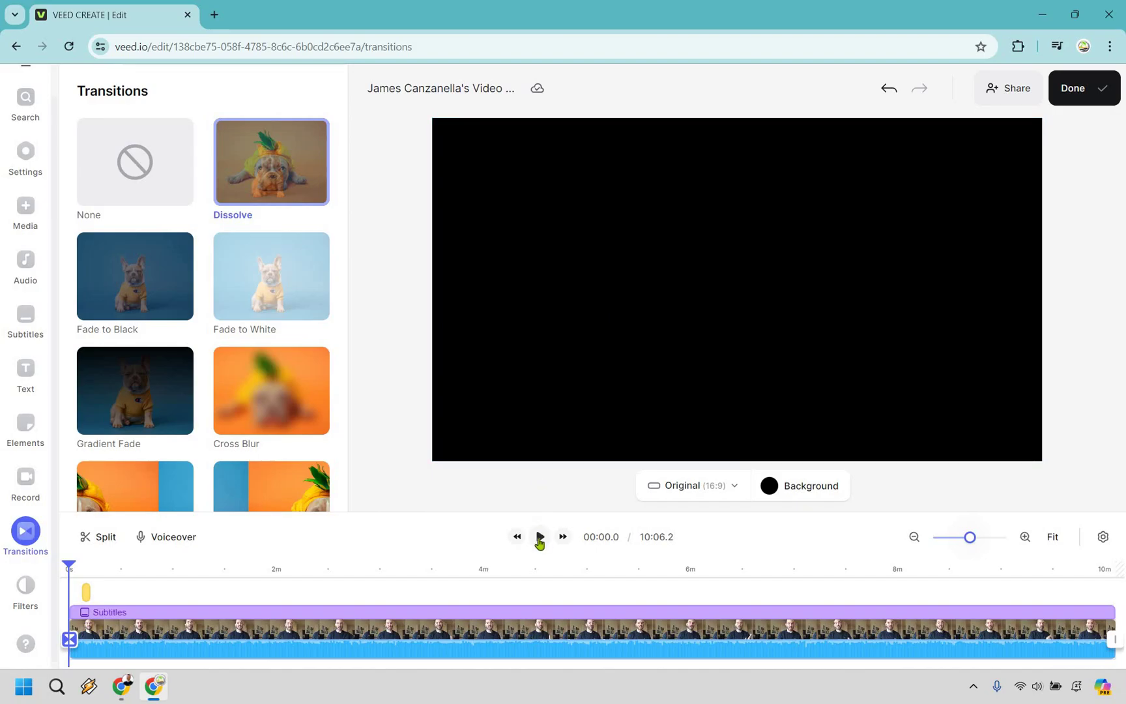
# Step: Play the opening of the video to preview the Dissolve transition, pause it and return the playhead to 00:01.0
pyautogui.click(540, 541)
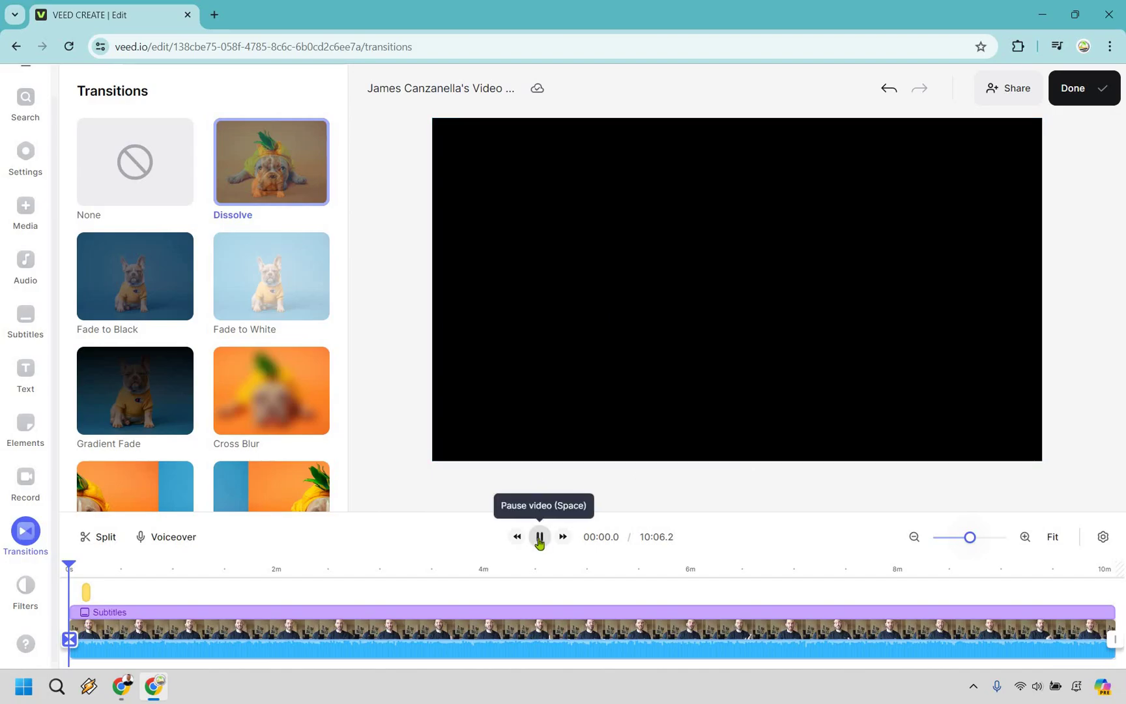
pyautogui.click(540, 541)
pyautogui.click(540, 537)
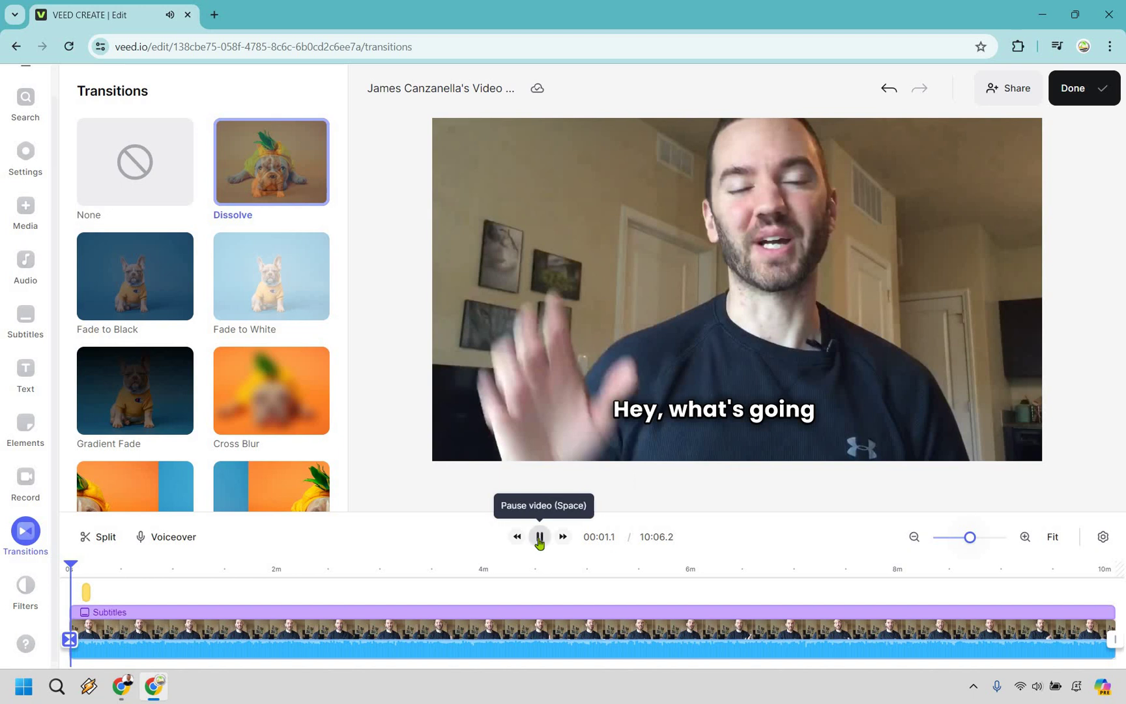
pyautogui.click(539, 538)
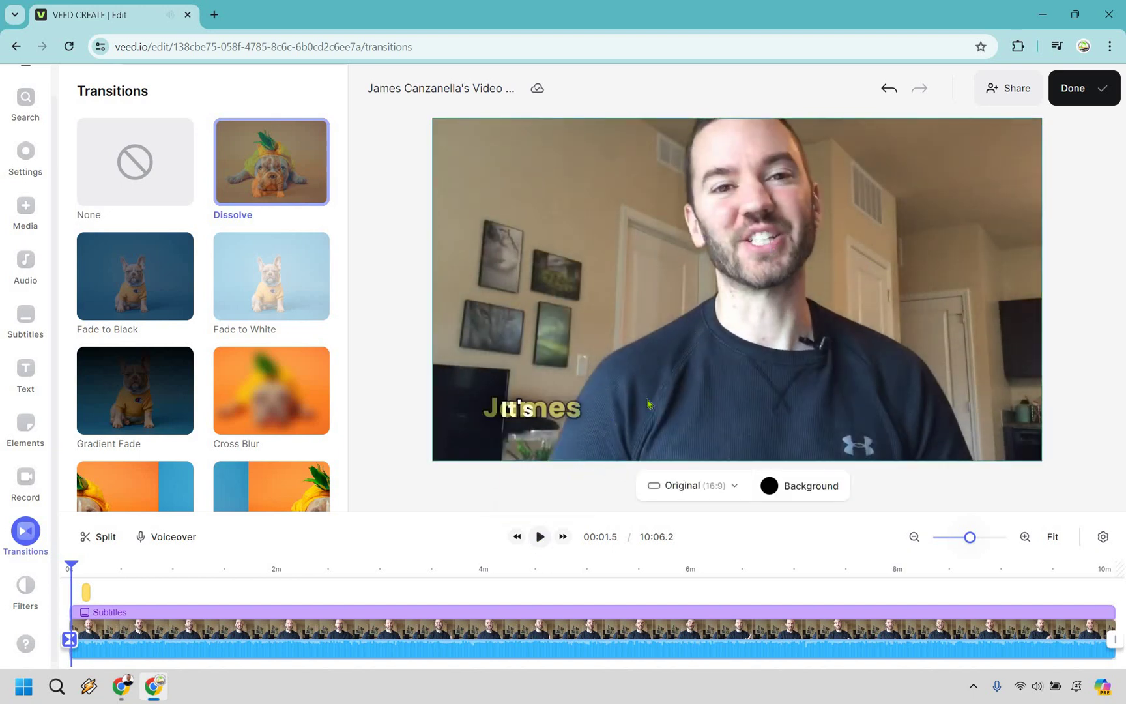
pyautogui.click(71, 567)
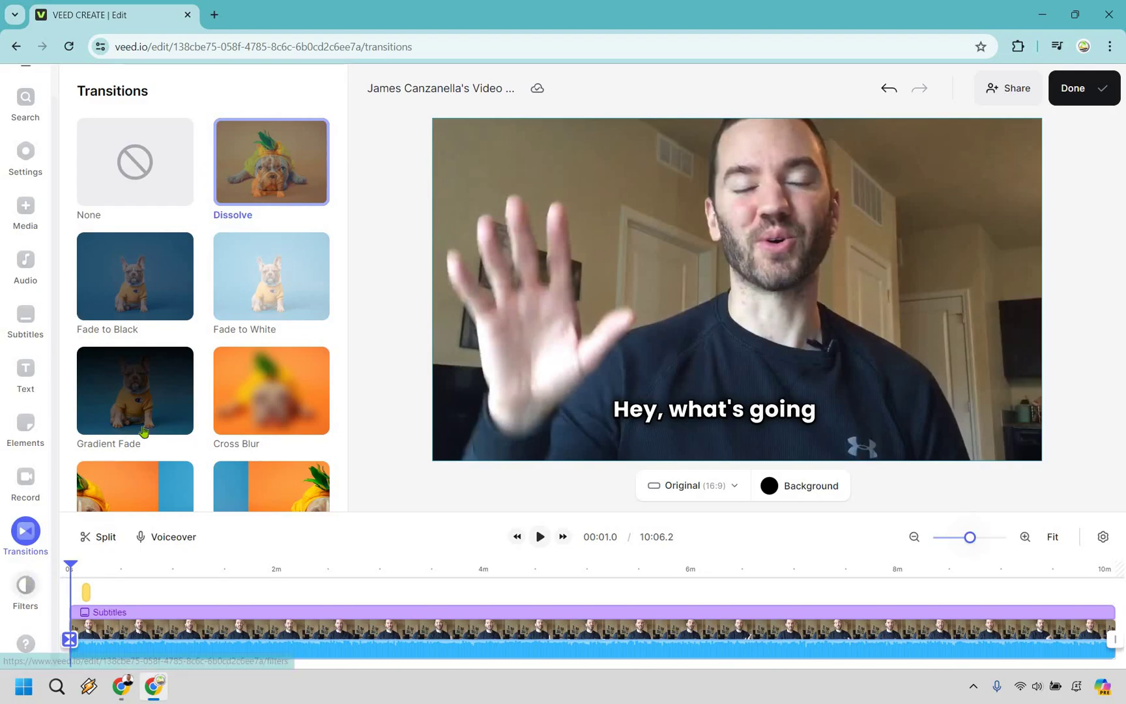
# Step: Try the Calm I color grading filter on the video, comparing the picture with and without it, and undo it
pyautogui.click(24, 592)
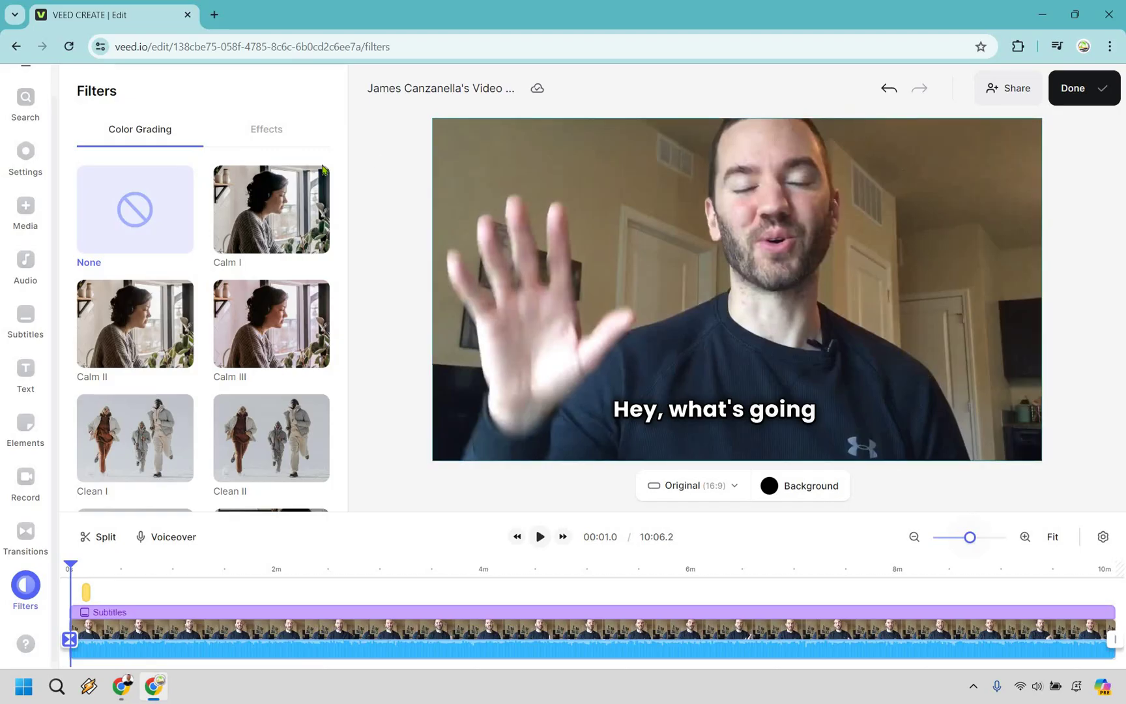
pyautogui.click(273, 211)
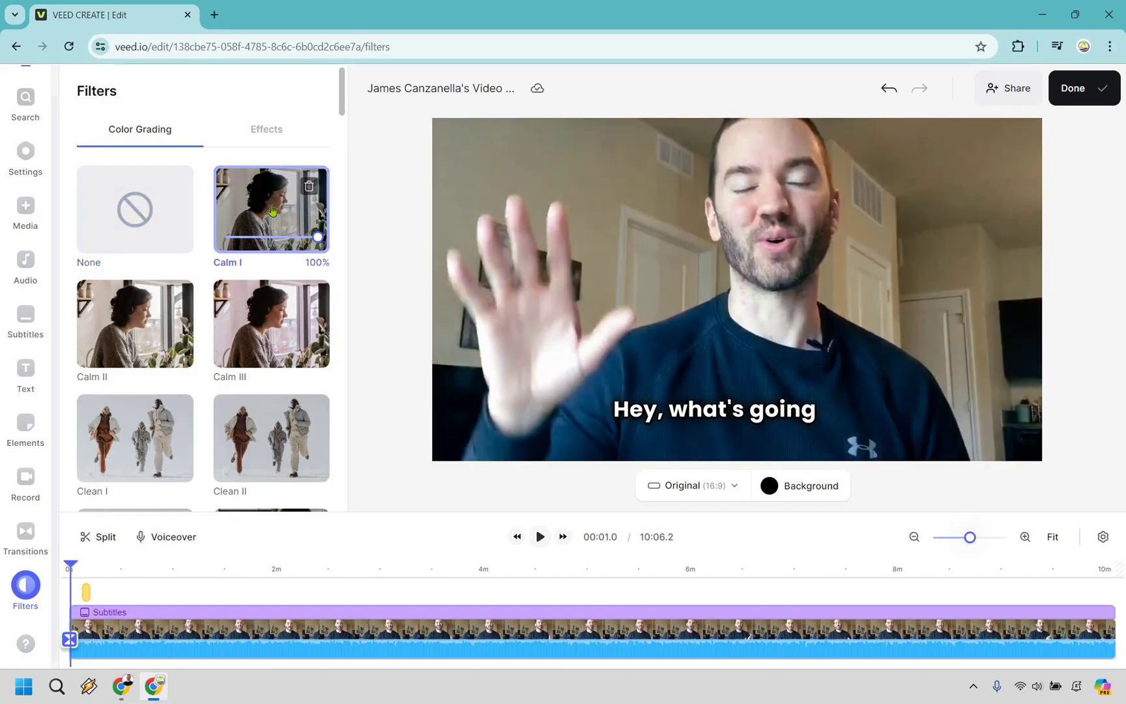
pyautogui.click(885, 95)
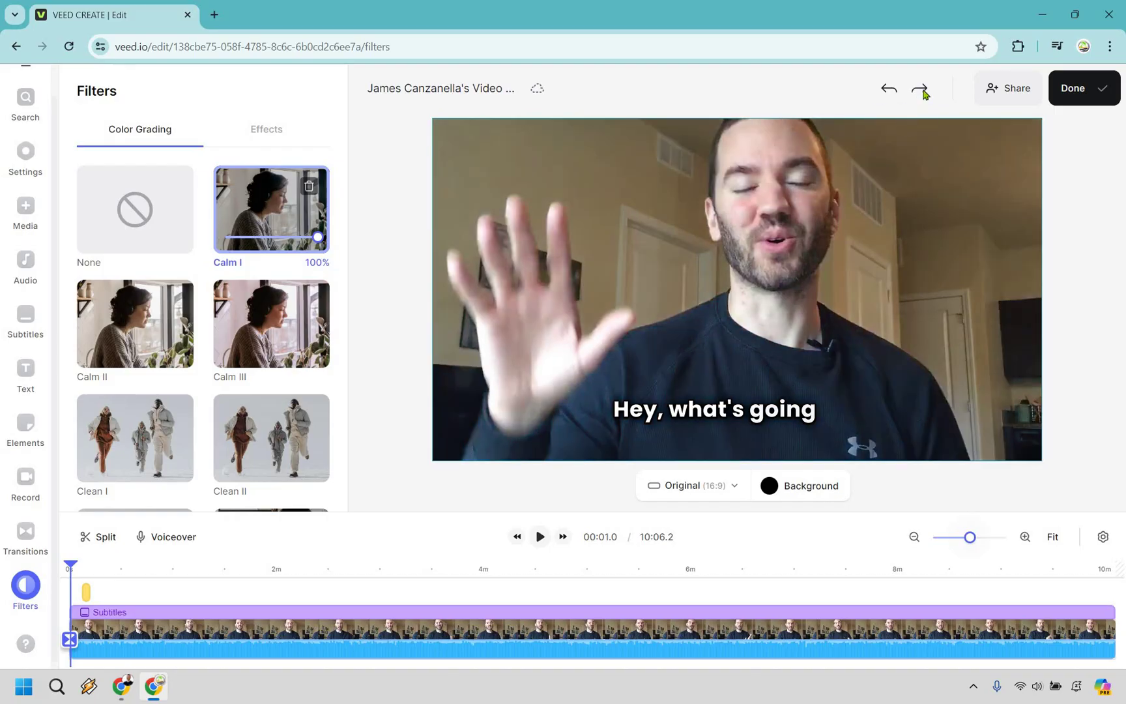
pyautogui.click(922, 91)
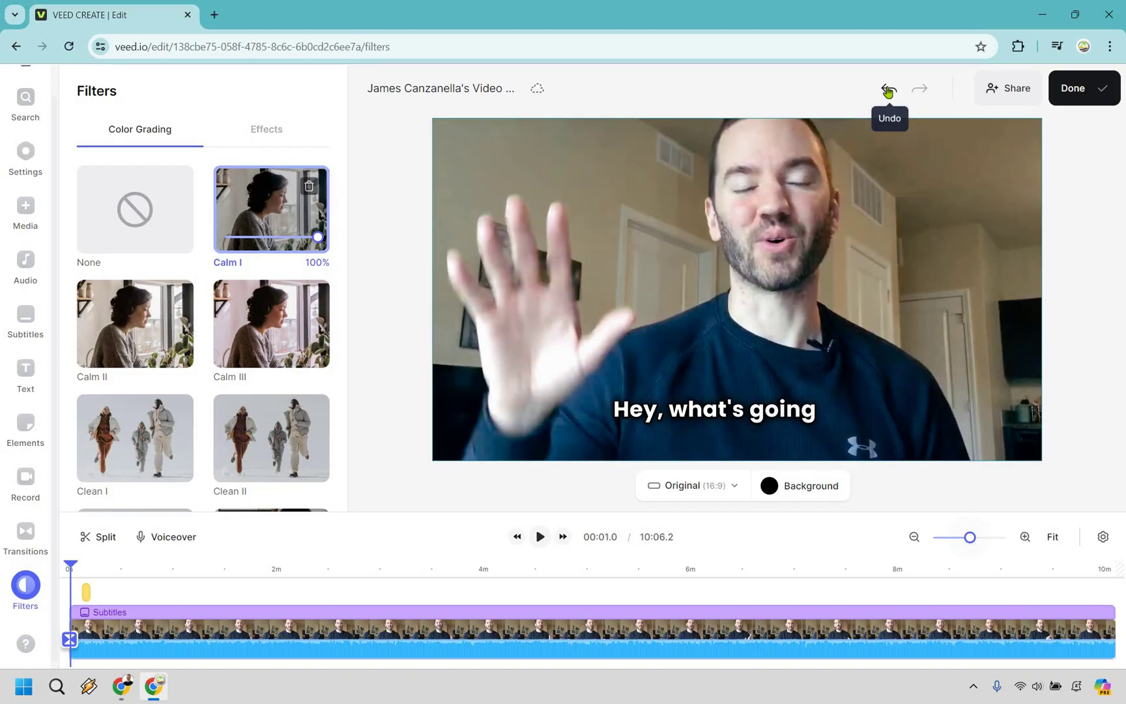
pyautogui.click(887, 91)
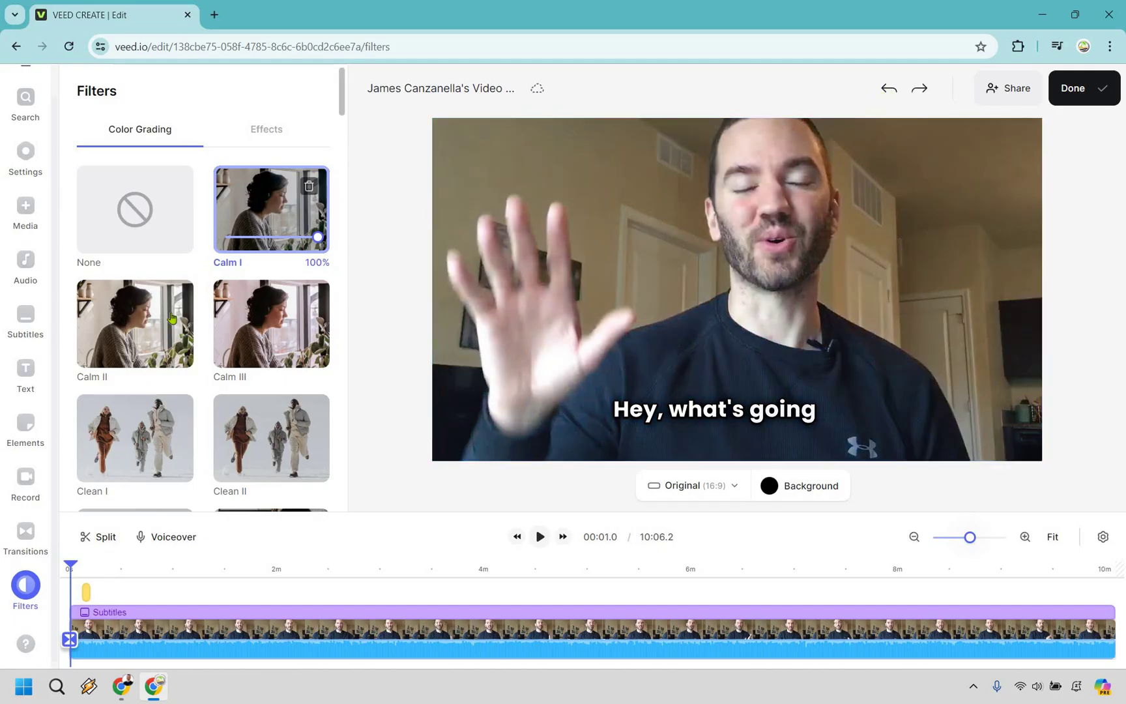
# Step: Try the Calm II color grading filter at 94% and 100% intensity, and remove it from the video
pyautogui.click(177, 352)
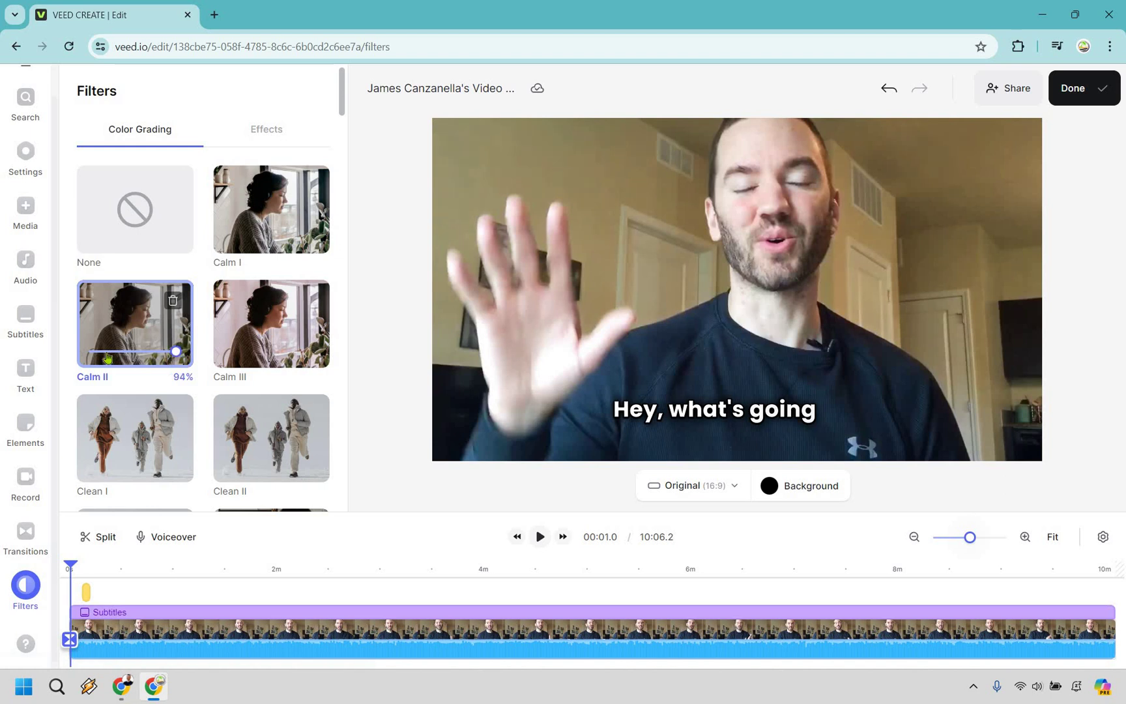
pyautogui.moveTo(176, 352); pyautogui.dragTo(168, 352)
pyautogui.click(183, 353)
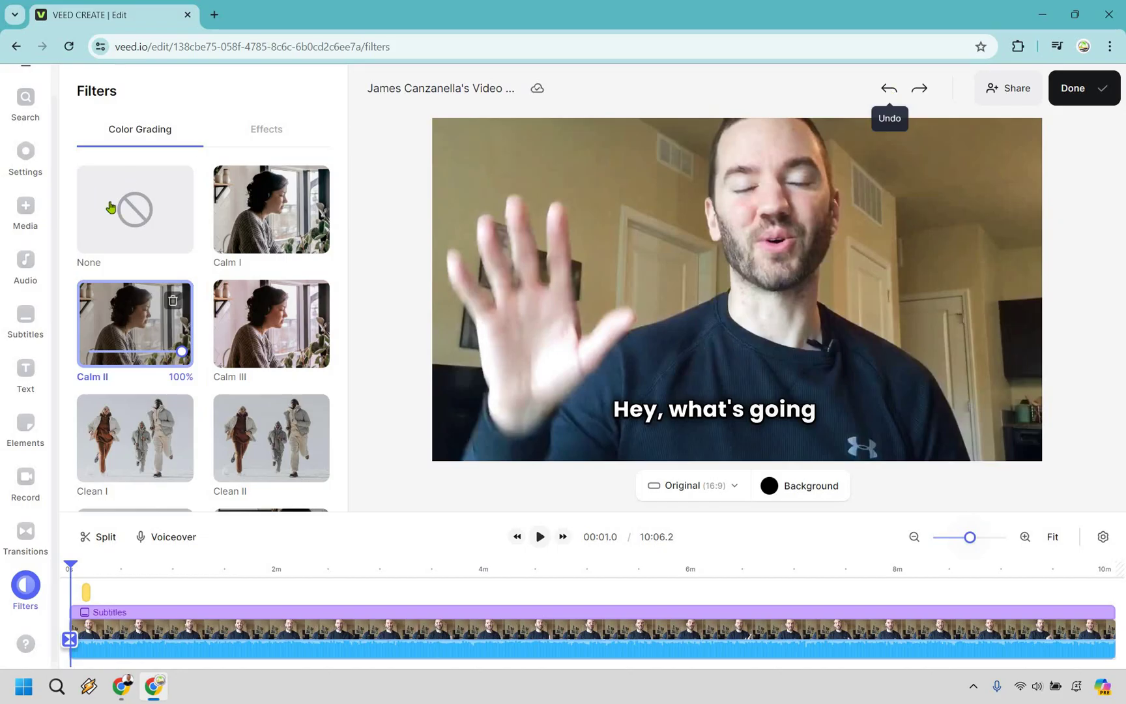
pyautogui.click(255, 296)
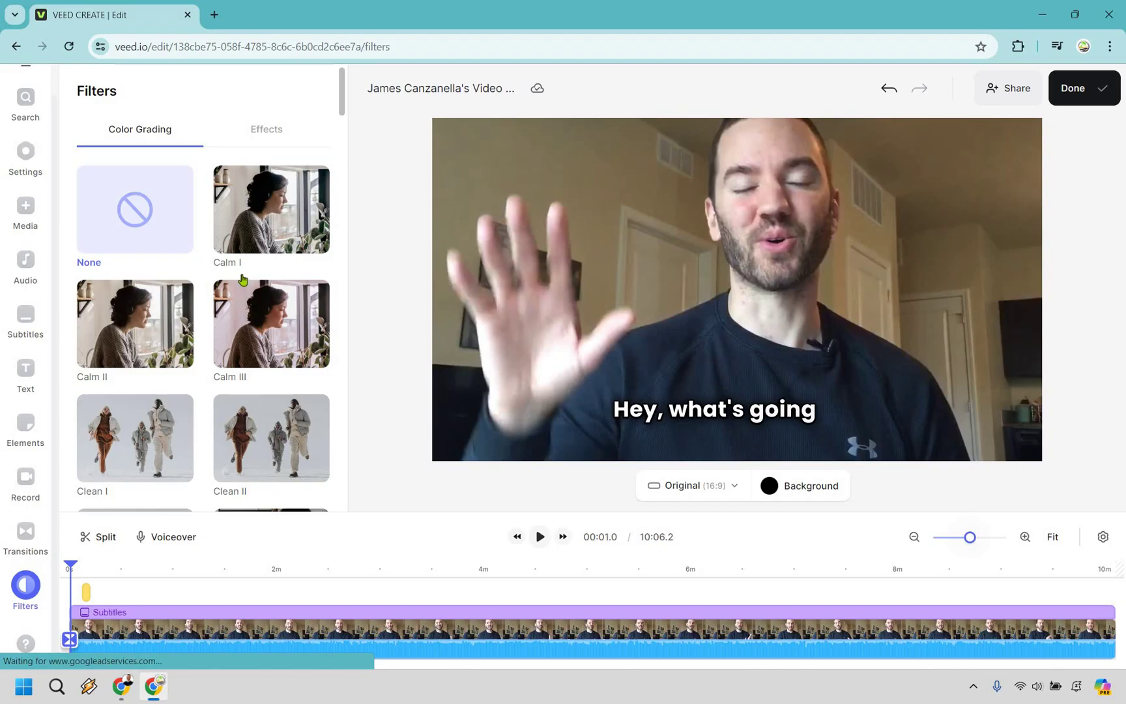
# Step: Try the Cottage I and Cottage III color grading filters on the video and undo each one
pyautogui.scroll(-3, 248, 307)
pyautogui.scroll(-1, 257, 344)
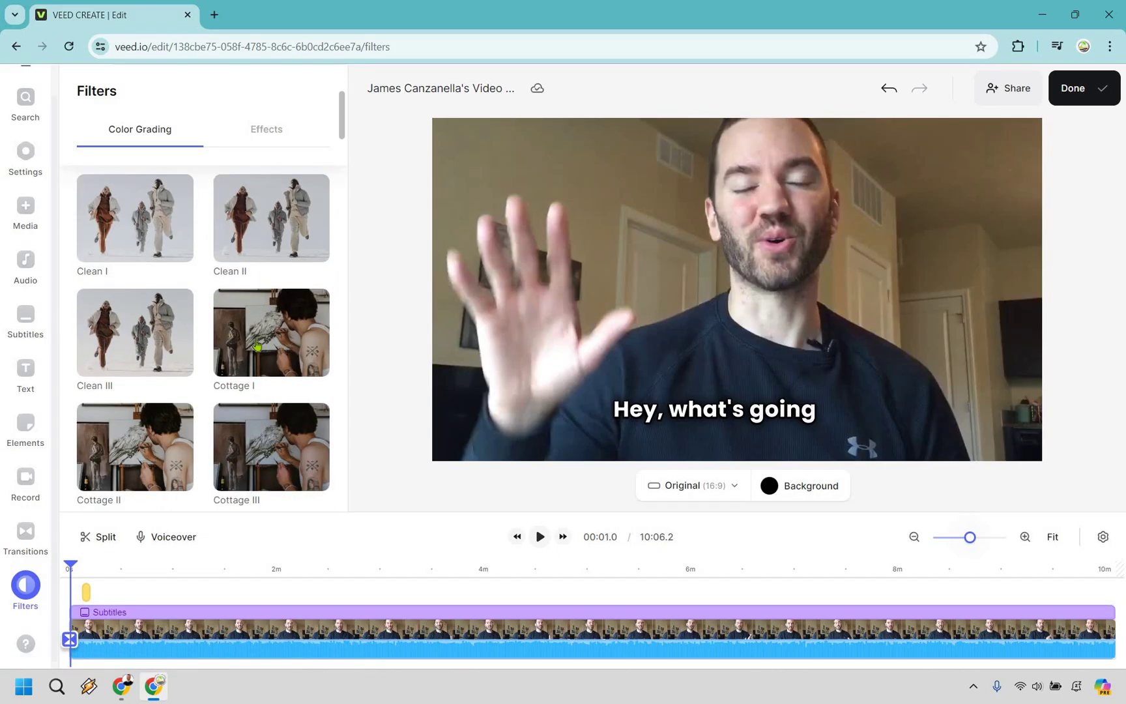
pyautogui.click(257, 346)
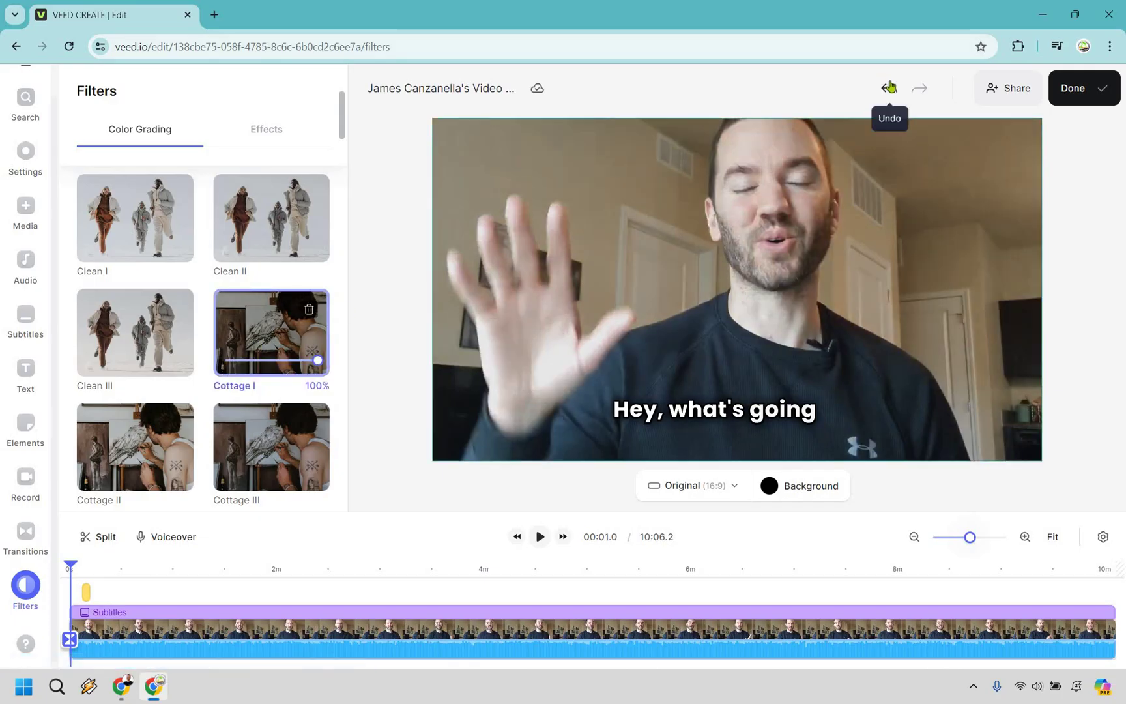
pyautogui.click(308, 308)
pyautogui.scroll(-2, 261, 326)
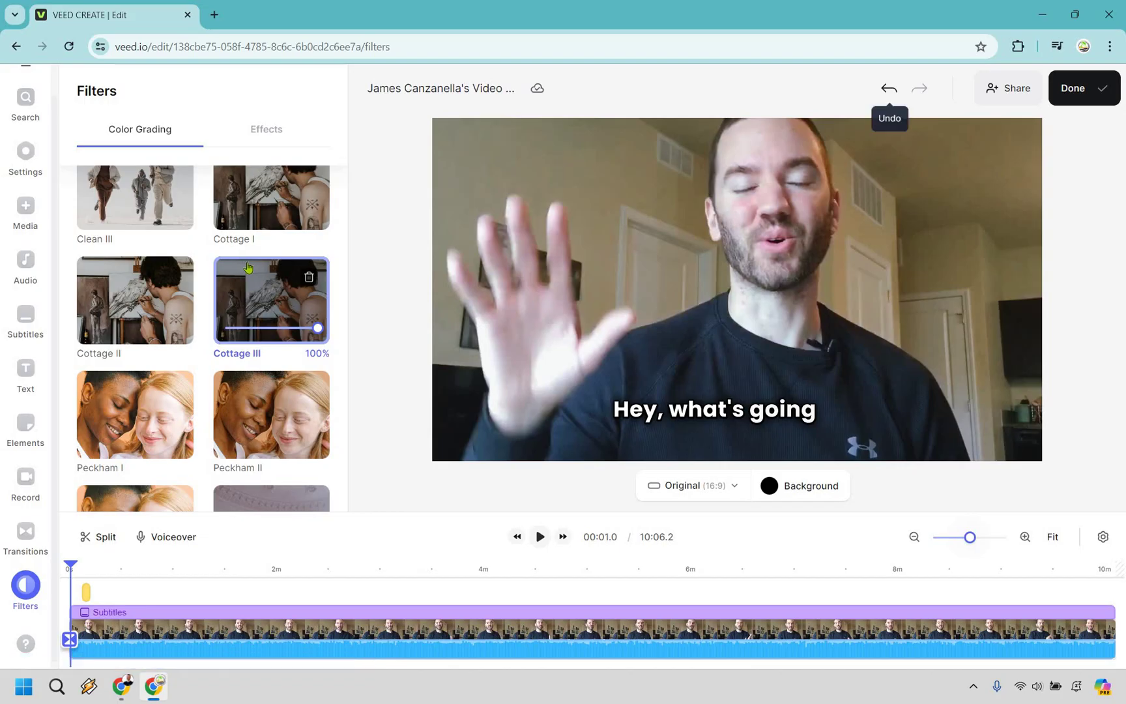
pyautogui.click(888, 89)
# Step: Try the Hidcote color grading filter on the video and undo it
pyautogui.scroll(-5, 274, 296)
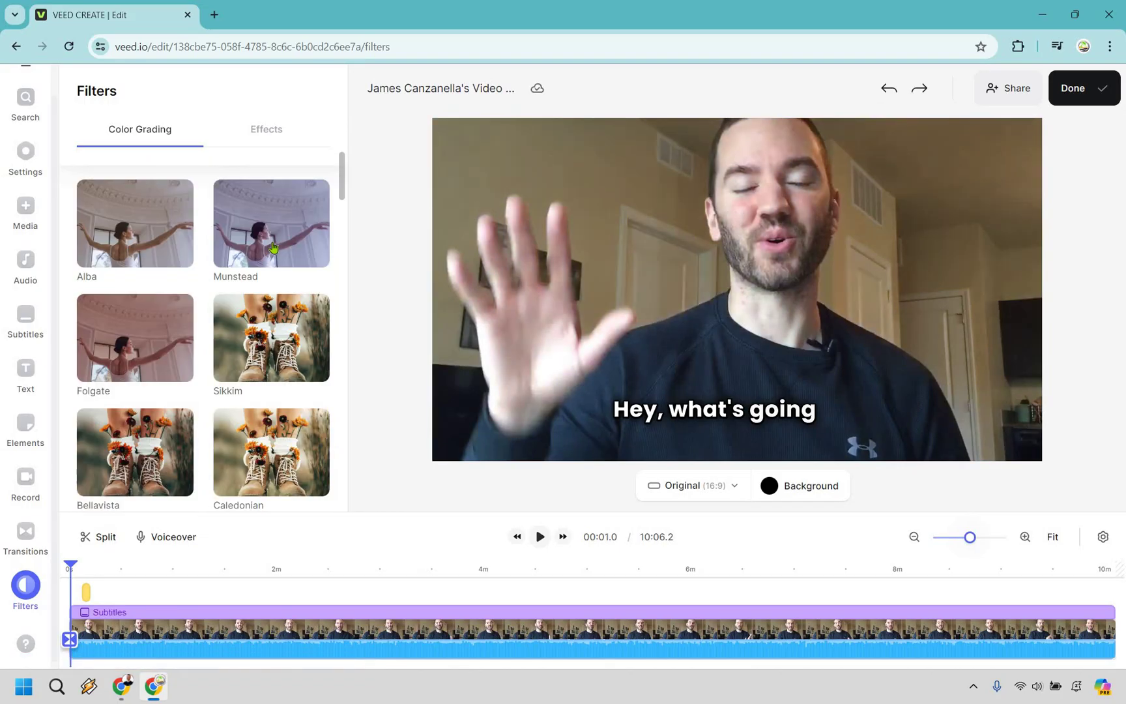
pyautogui.scroll(2, 273, 247)
pyautogui.click(274, 248)
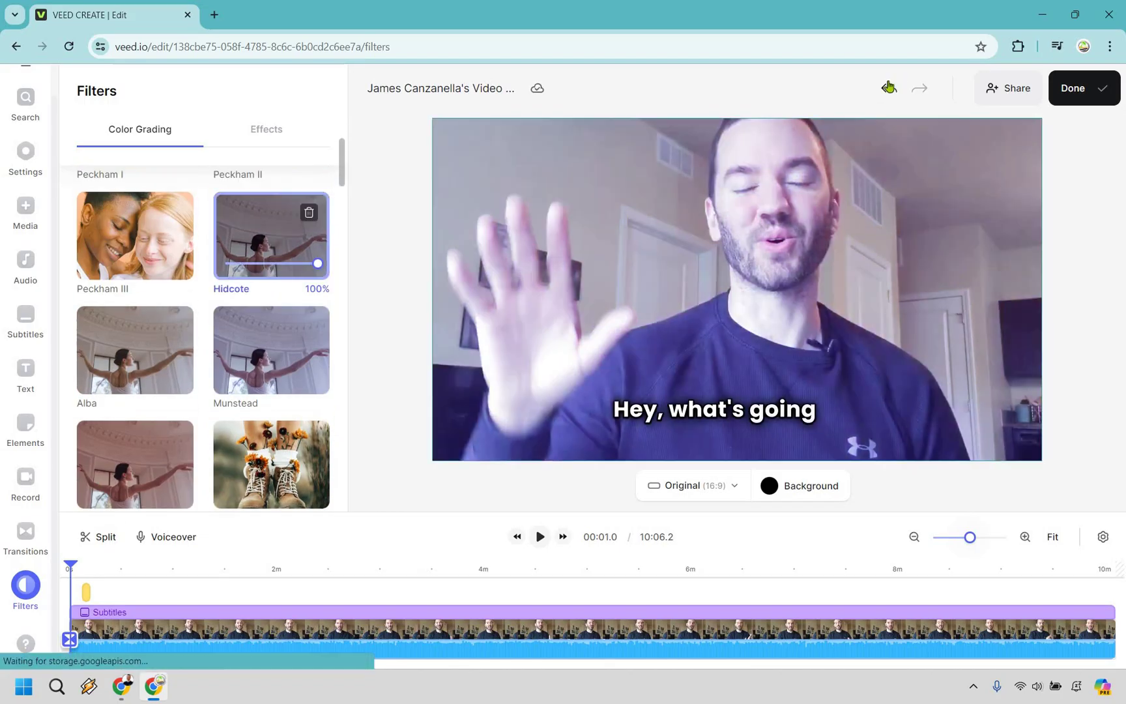
pyautogui.click(889, 88)
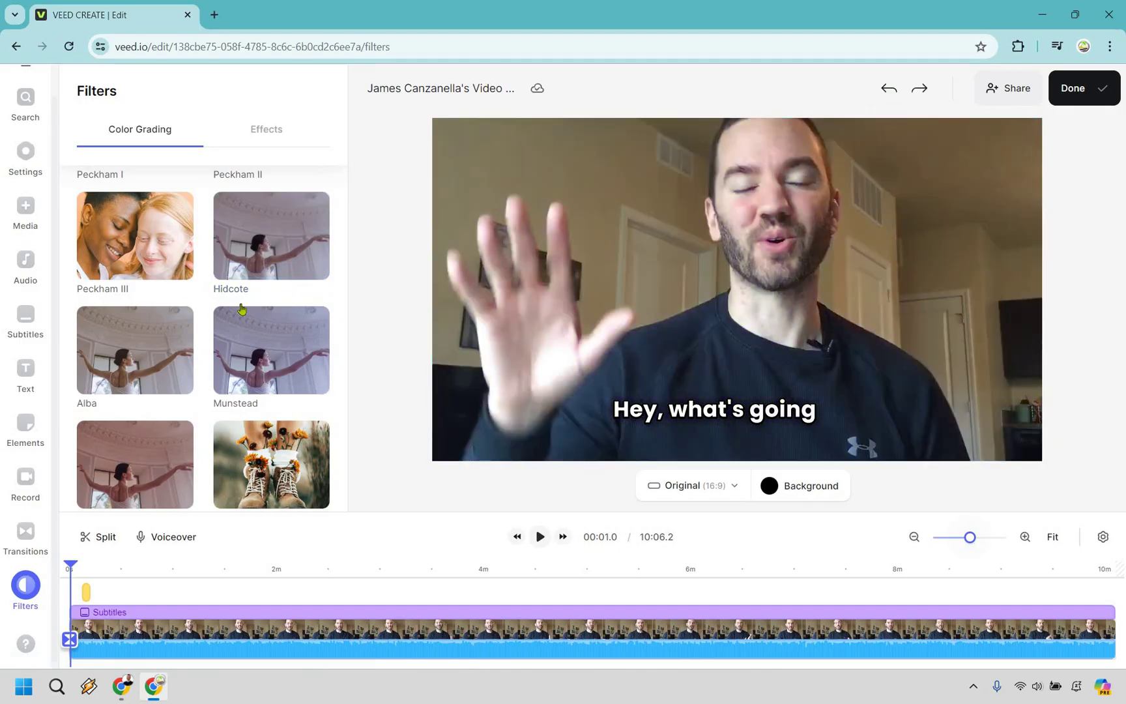
# Step: Finish looking through the color grading filters and play the edited talking-head video to preview its subtitles and emoji
pyautogui.scroll(-1, 241, 309)
pyautogui.scroll(15, 242, 309)
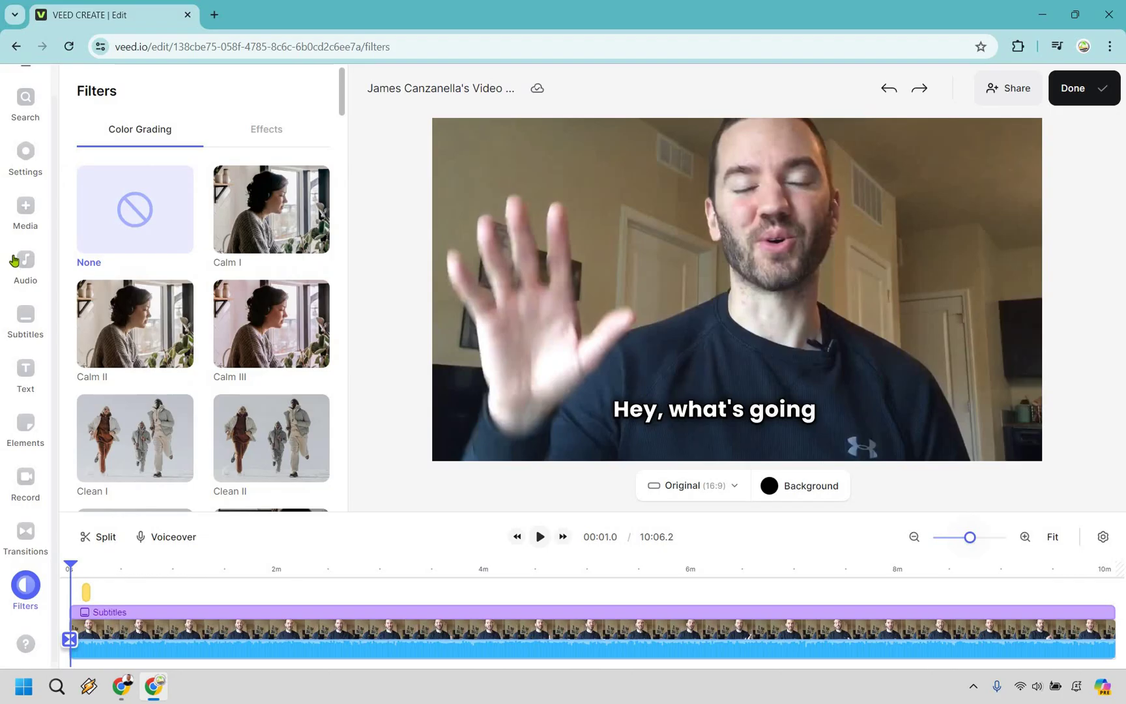
pyautogui.scroll(1, 13, 260)
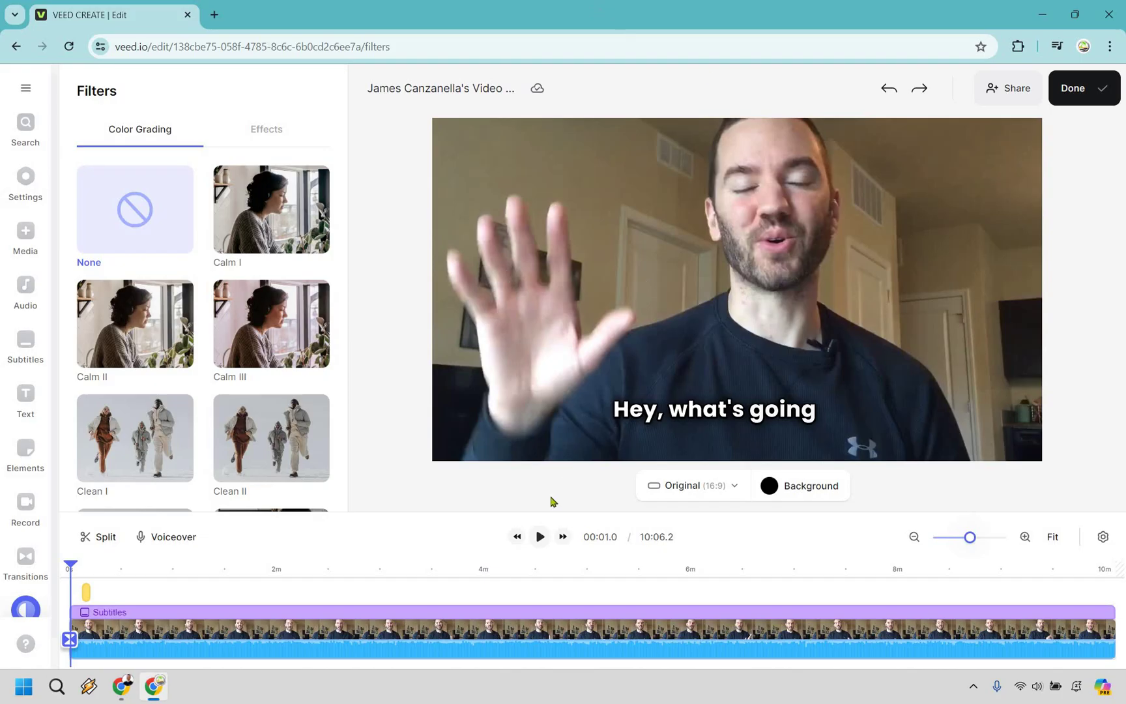
pyautogui.click(540, 538)
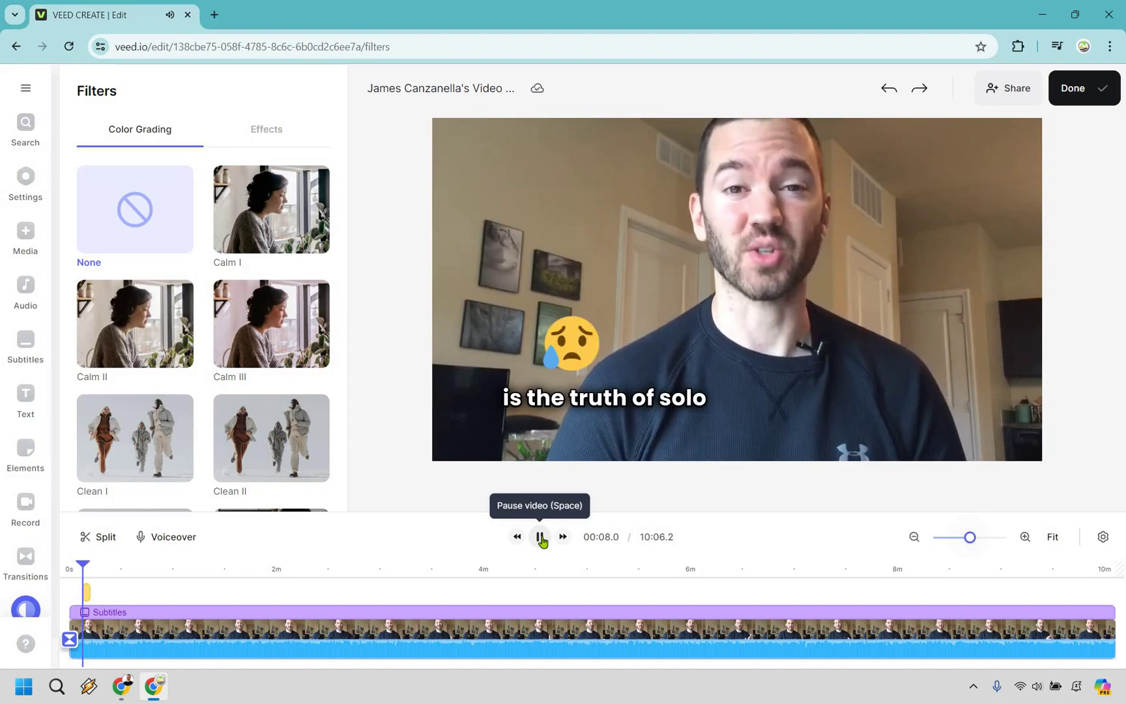
pyautogui.click(540, 537)
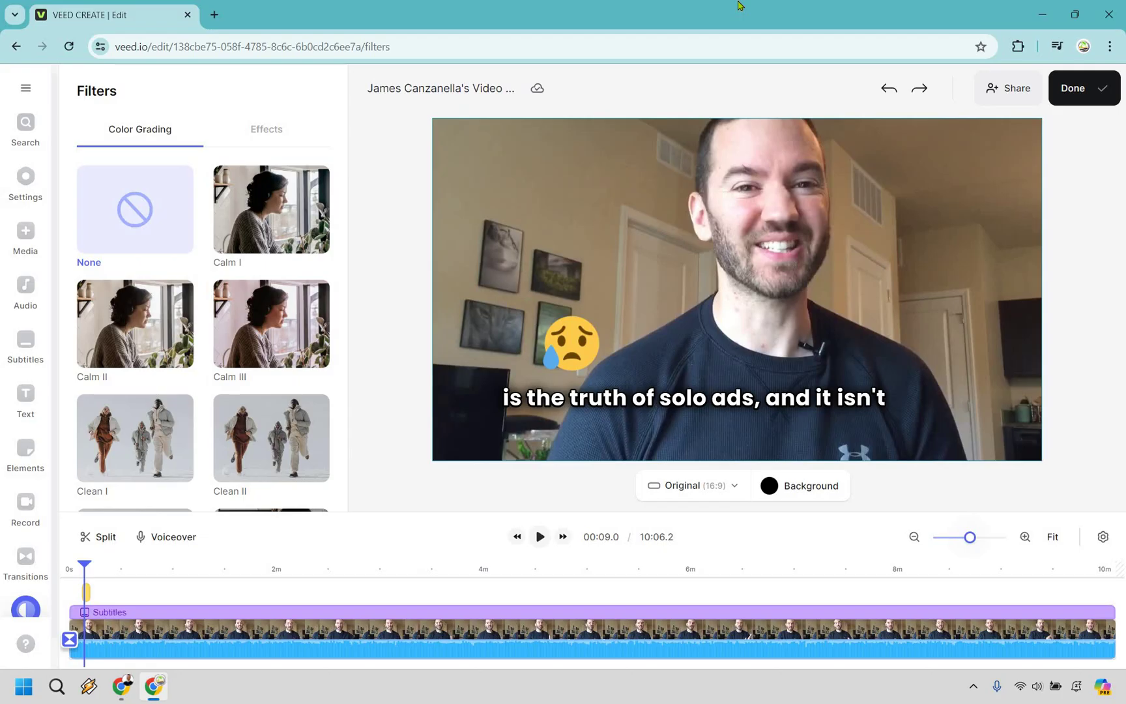
# Step: Set the export quality to HD, check what the Burn Subtitles option does, and close the export options
pyautogui.click(1101, 94)
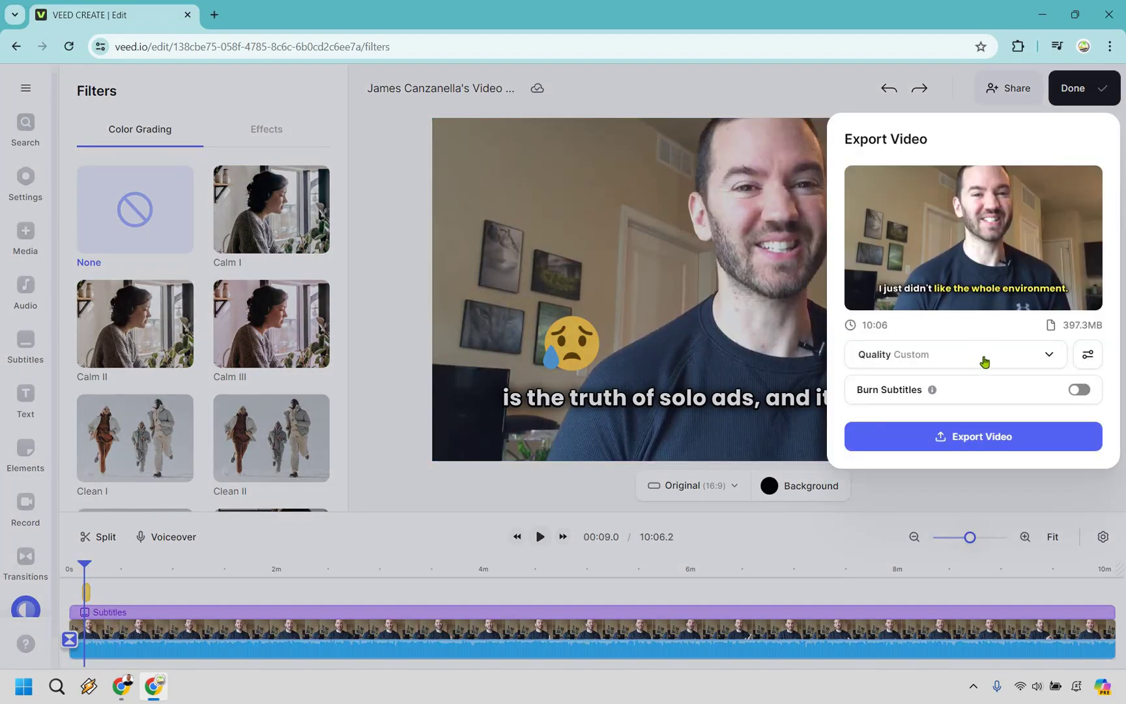
pyautogui.click(985, 360)
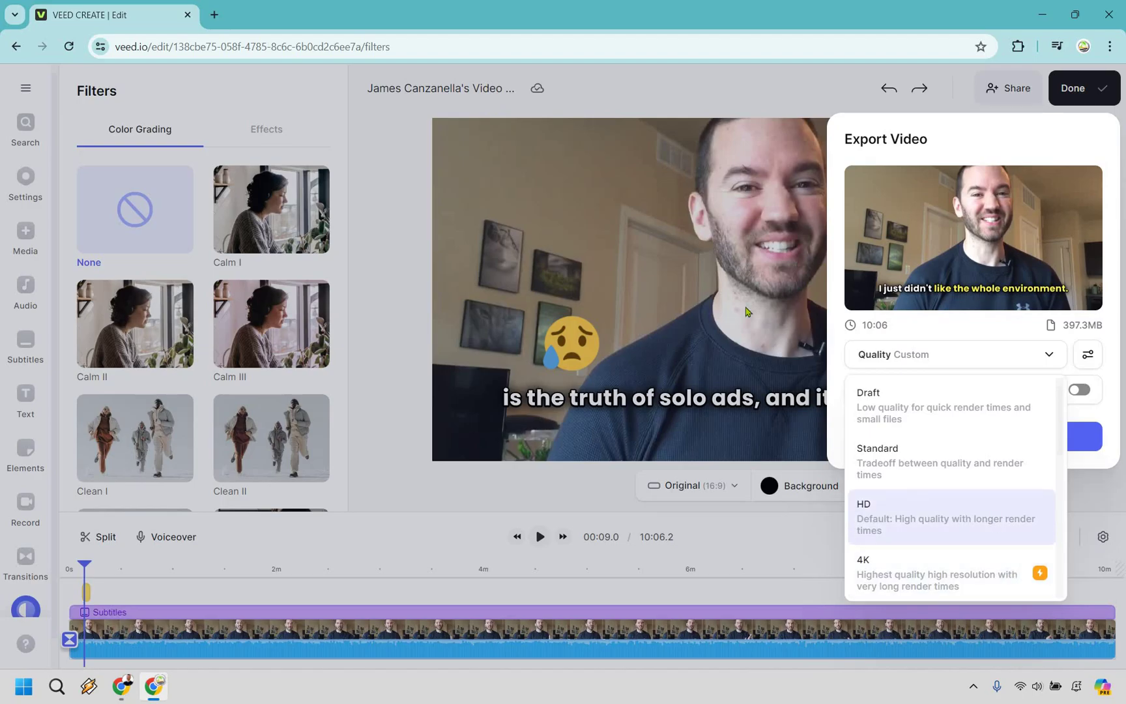
pyautogui.click(992, 520)
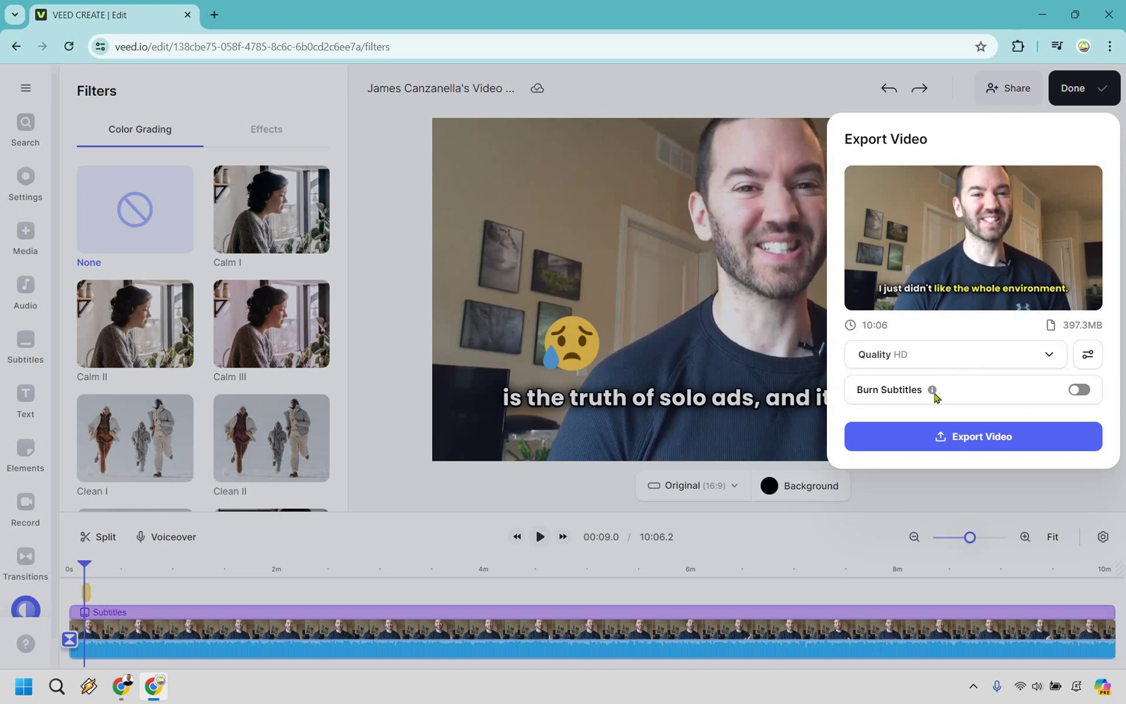
pyautogui.moveTo(933, 395)
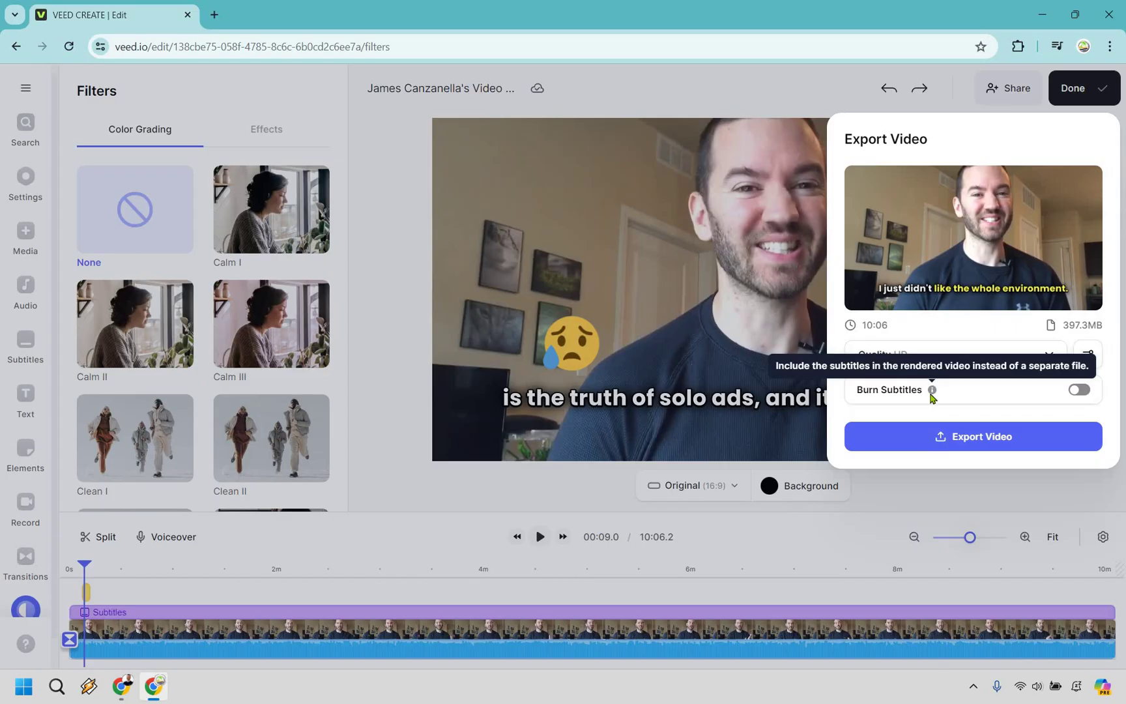
pyautogui.click(1082, 392)
pyautogui.click(1013, 385)
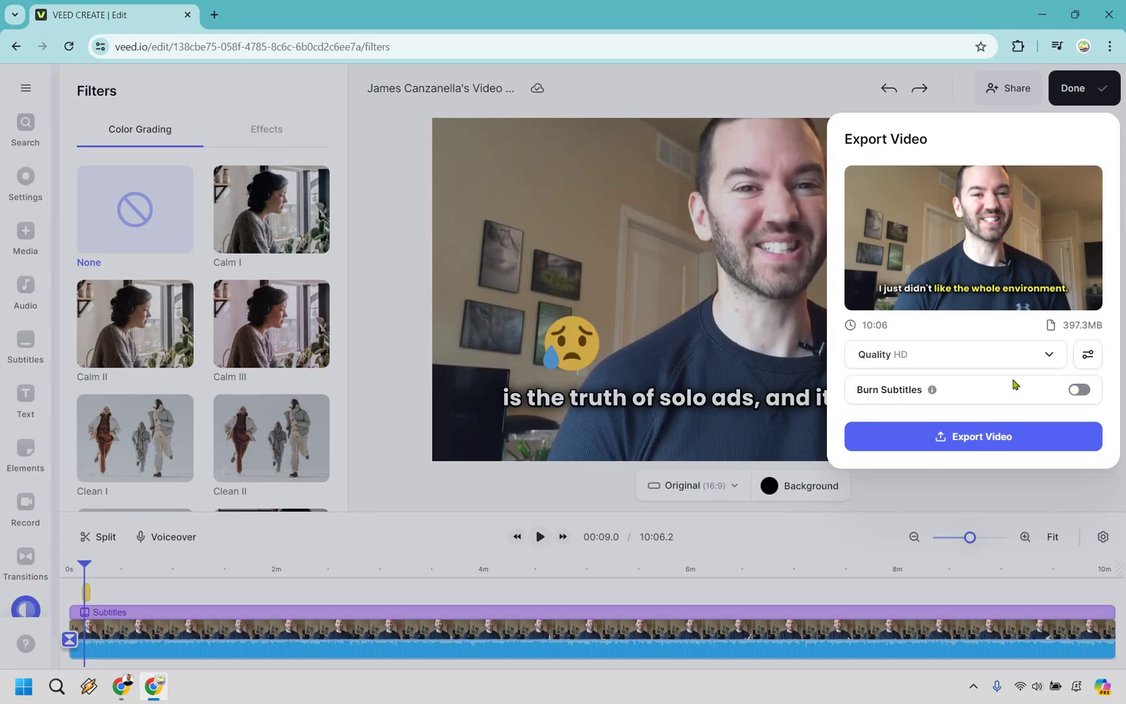
pyautogui.click(992, 440)
pyautogui.click(759, 97)
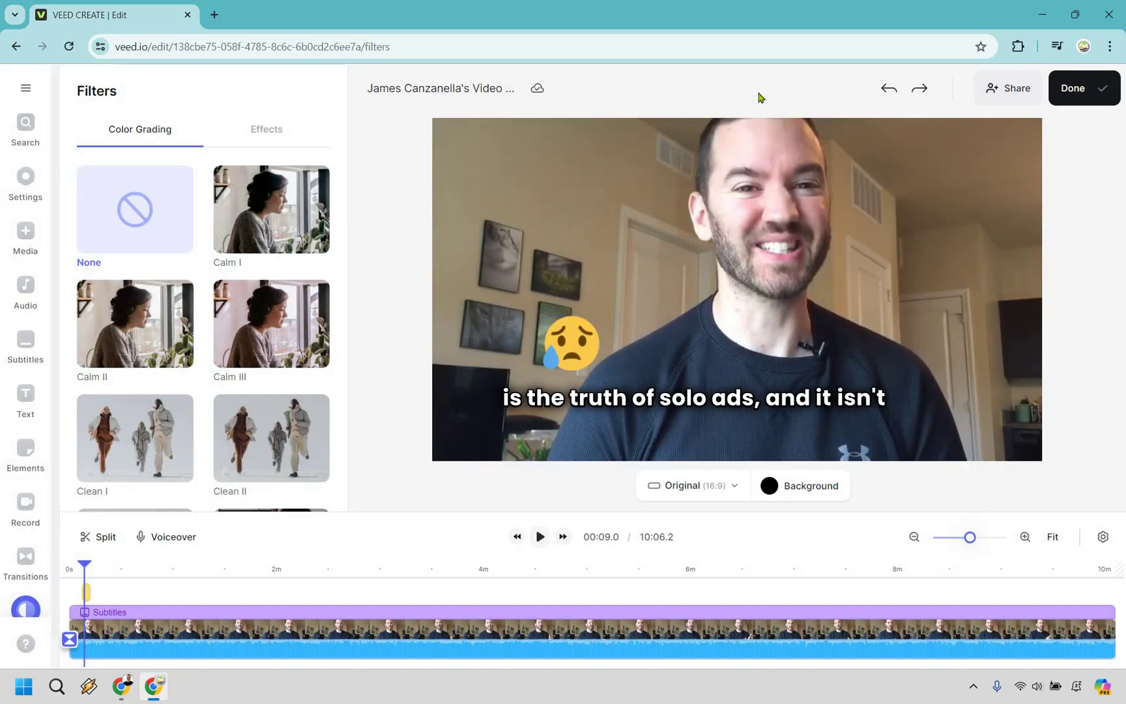
# Step: Return to the dashboard and start a Create Clips project by uploading the long Solo Ads video
pyautogui.click(26, 91)
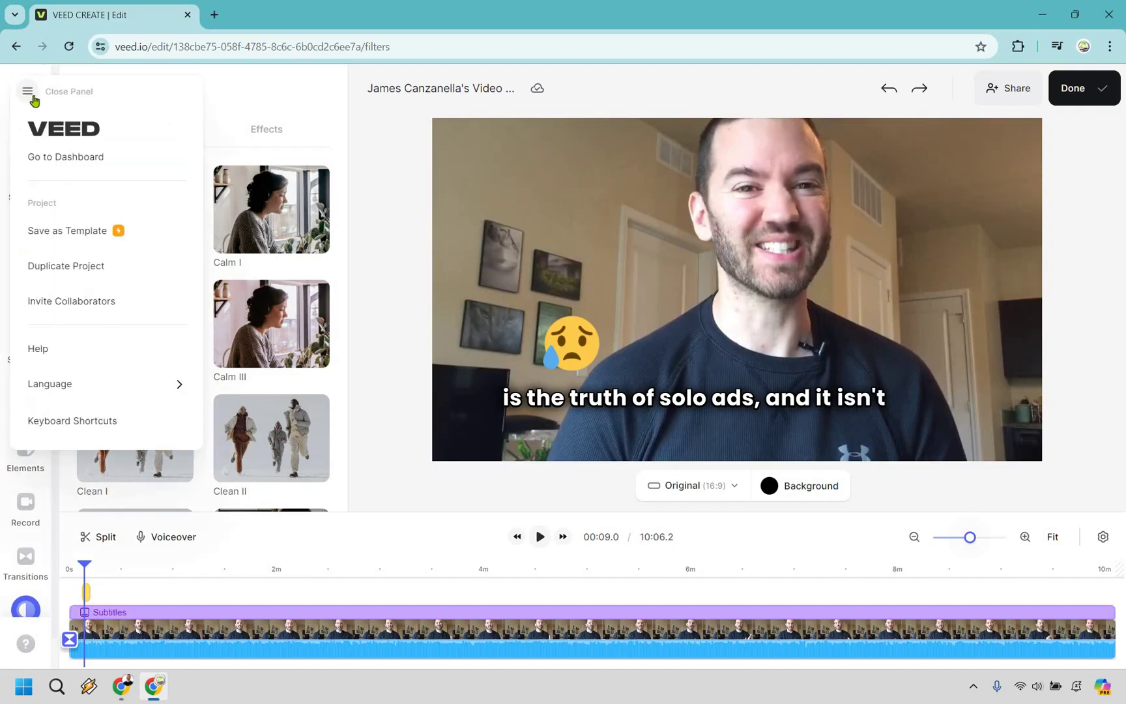
pyautogui.click(74, 160)
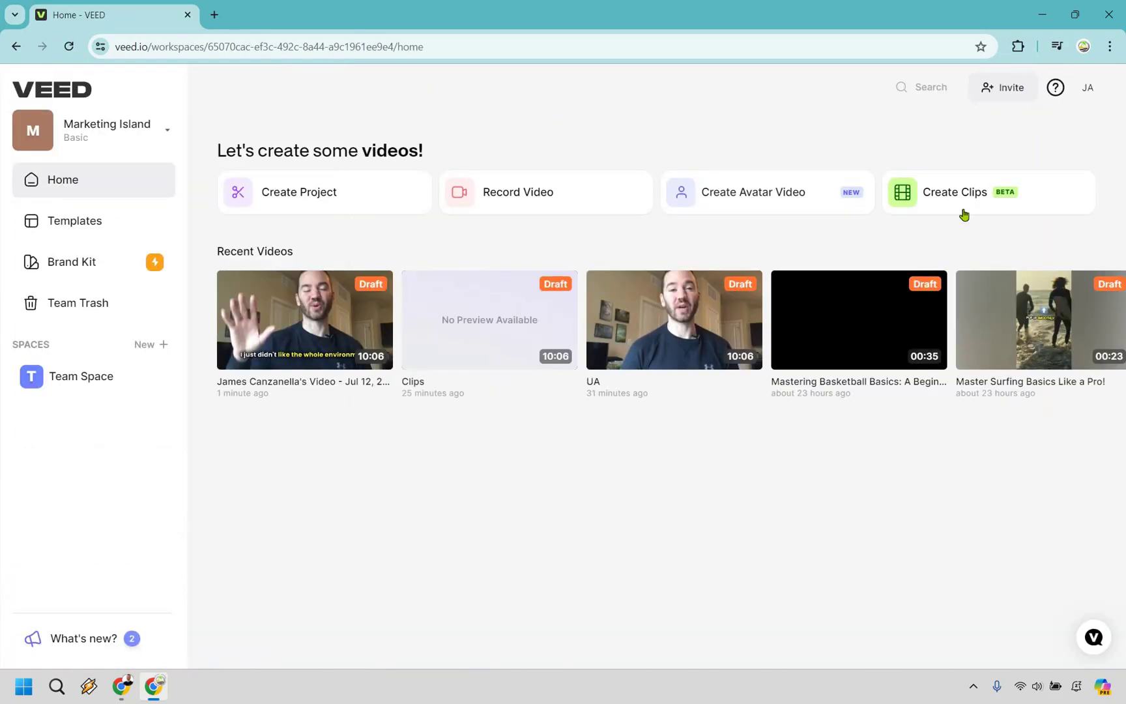
pyautogui.moveTo(965, 204)
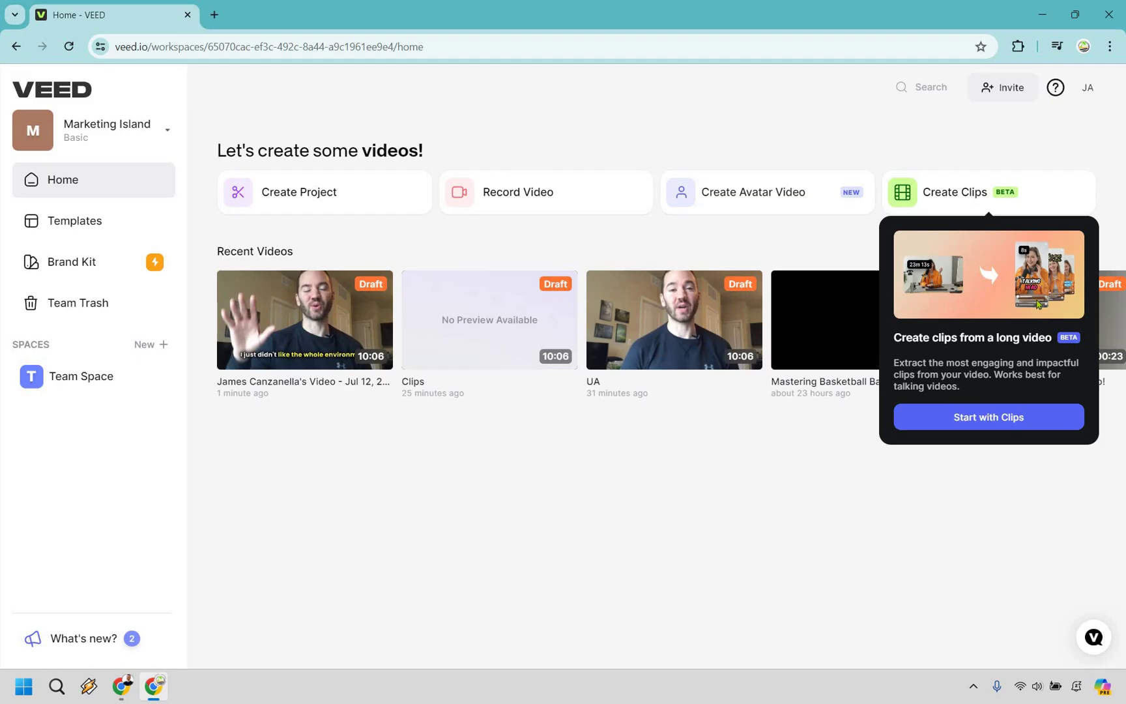
pyautogui.click(1000, 427)
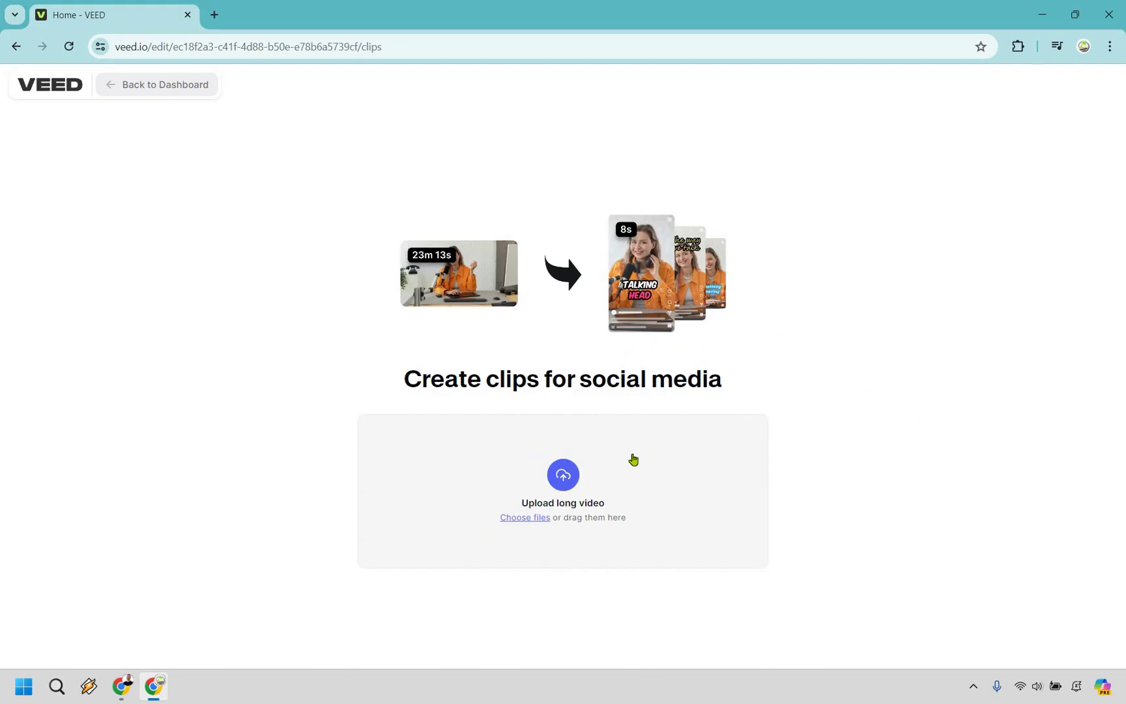
pyautogui.click(562, 471)
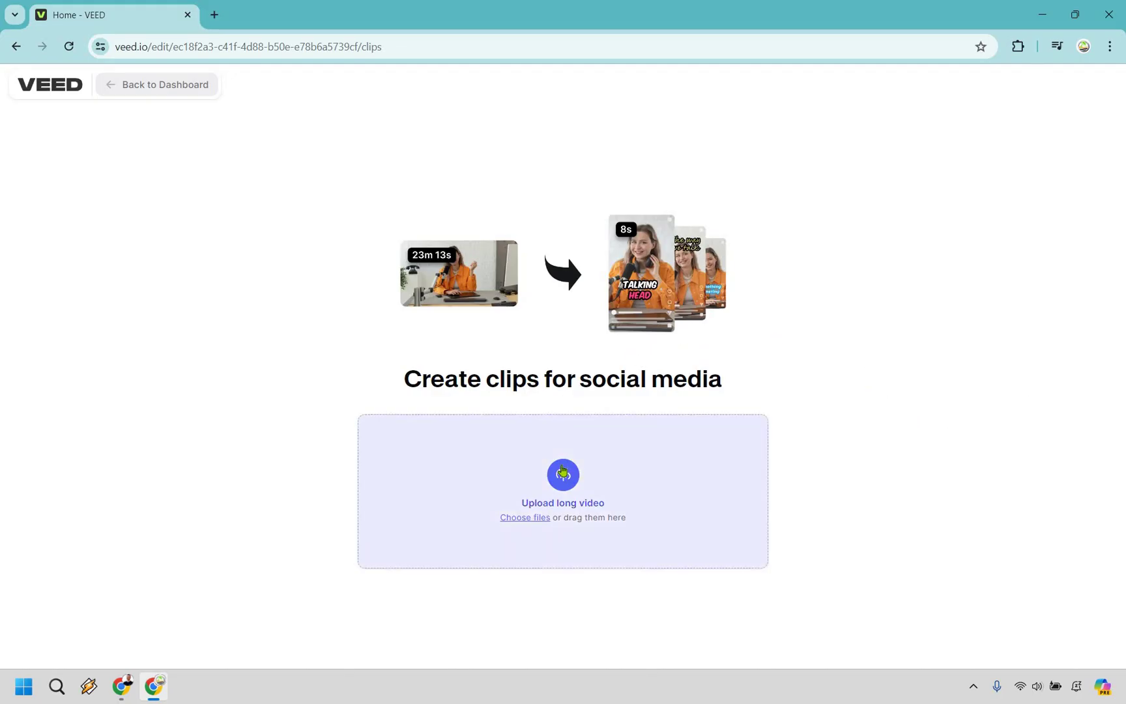
pyautogui.doubleClick(330, 215)
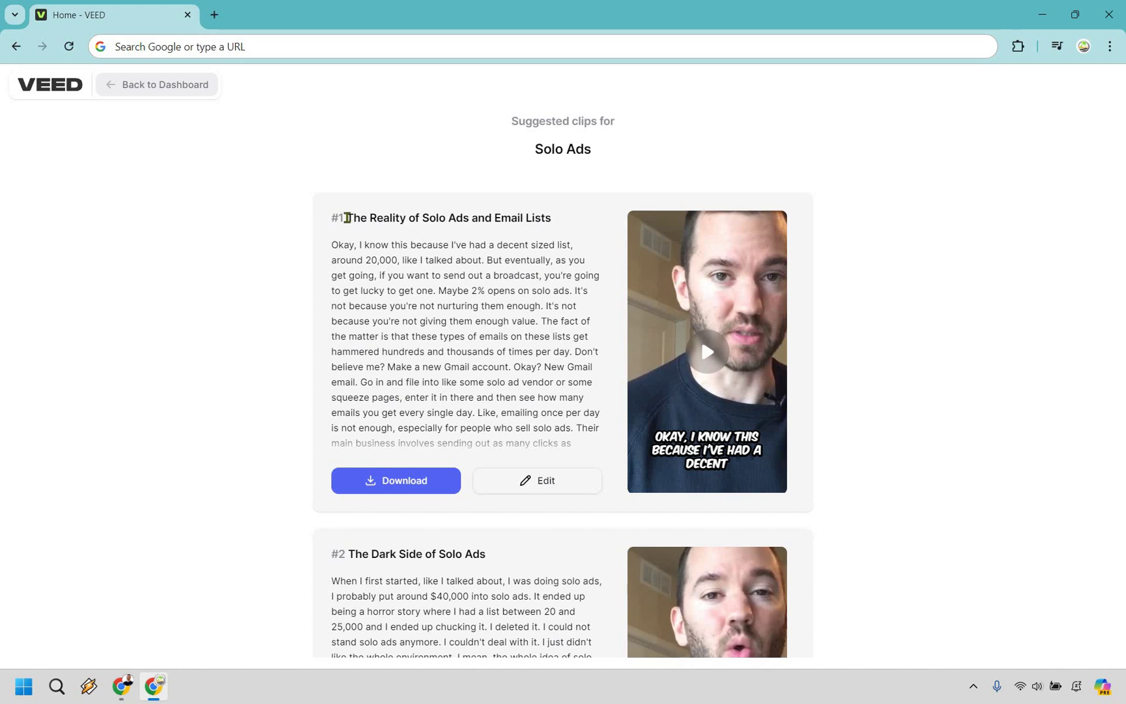
# Step: Review the titles and transcripts of the suggested clips for the Solo Ads video
pyautogui.tripleClick(548, 220)
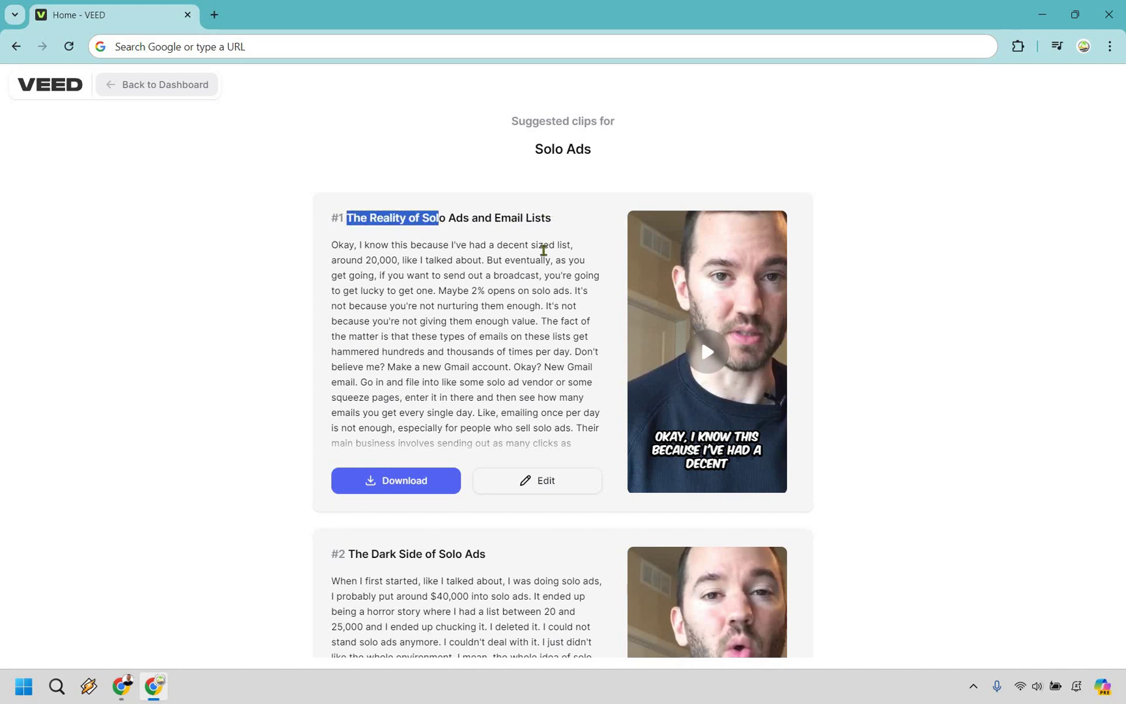
pyautogui.click(480, 324)
pyautogui.scroll(-10, 492, 287)
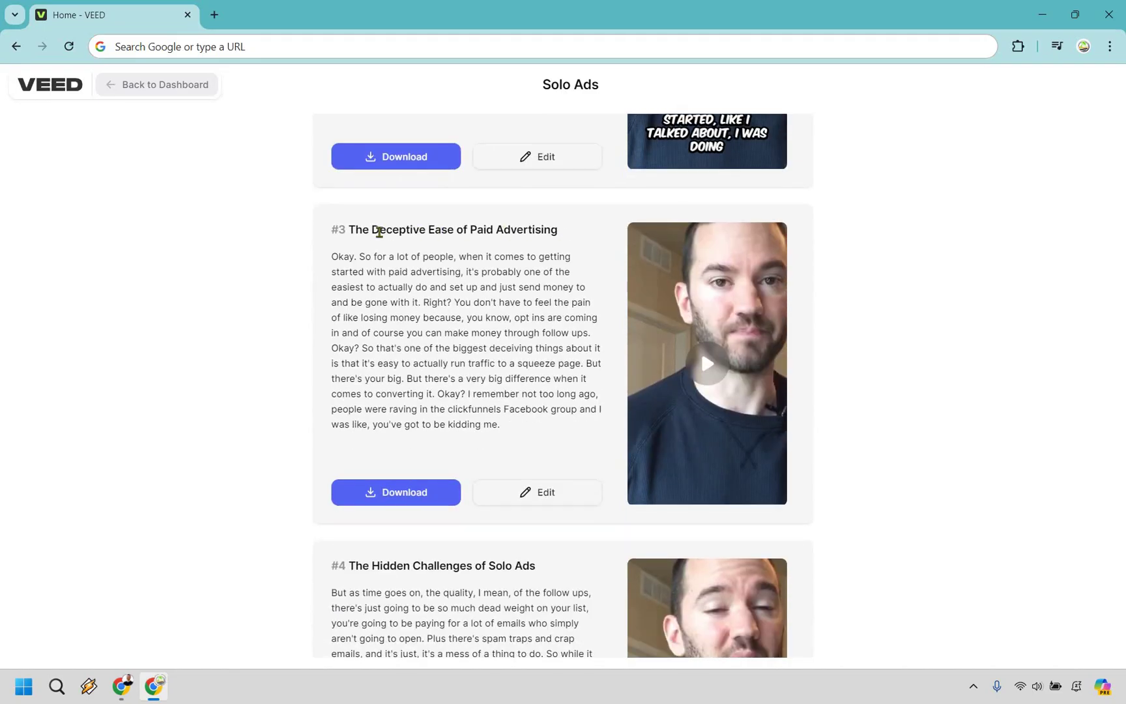
pyautogui.tripleClick(353, 230)
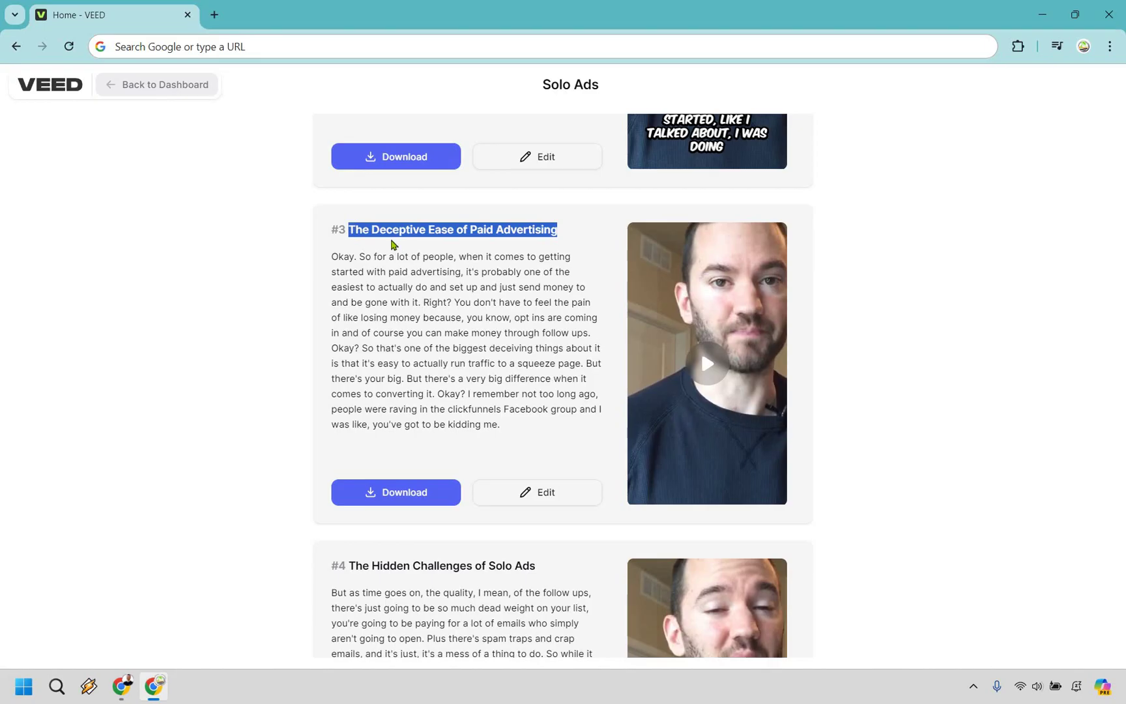
pyautogui.click(473, 303)
pyautogui.scroll(-5, 522, 277)
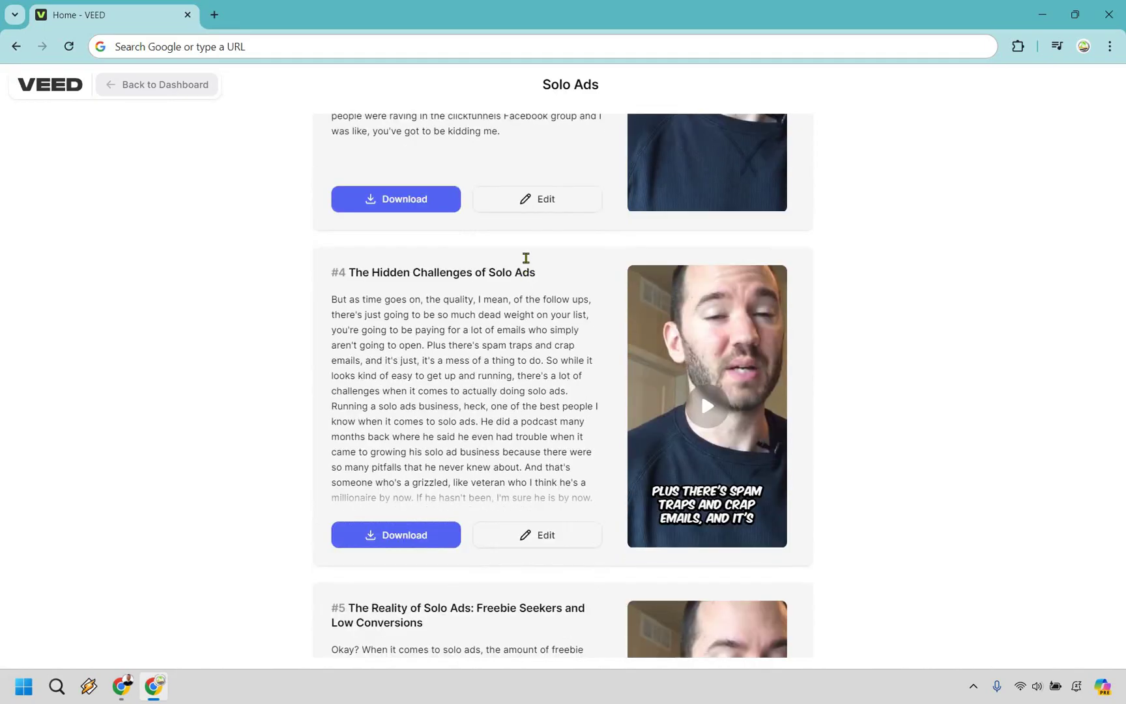
pyautogui.scroll(-5, 512, 456)
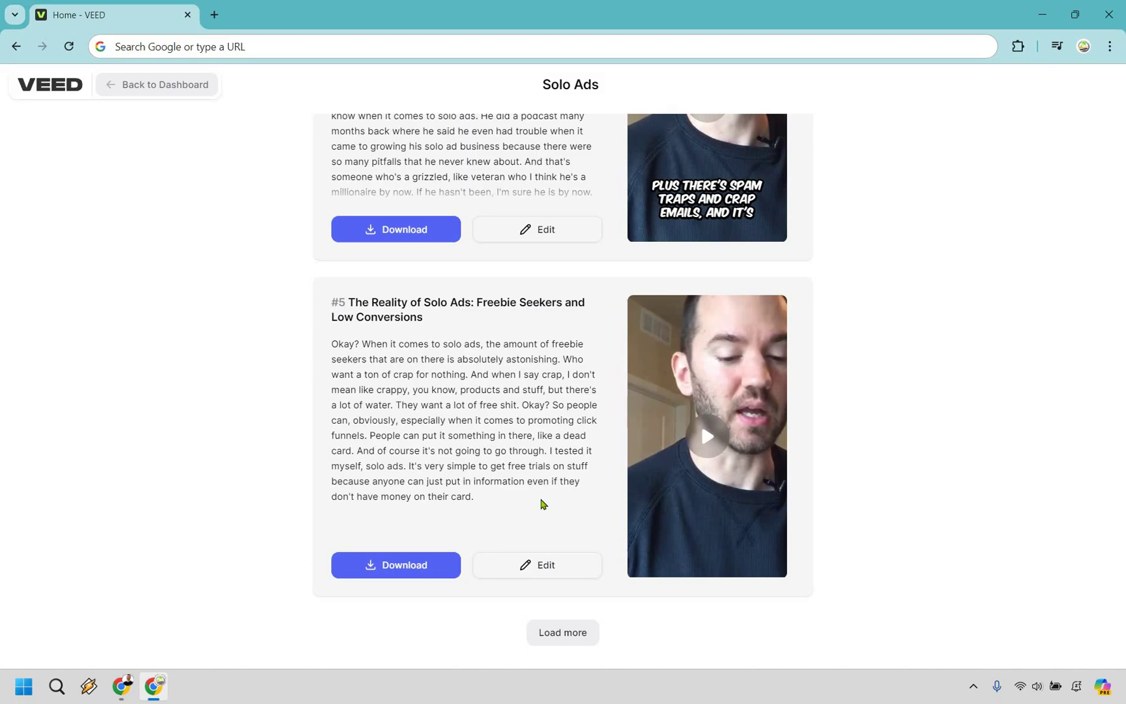
pyautogui.scroll(10, 538, 482)
pyautogui.scroll(9, 531, 395)
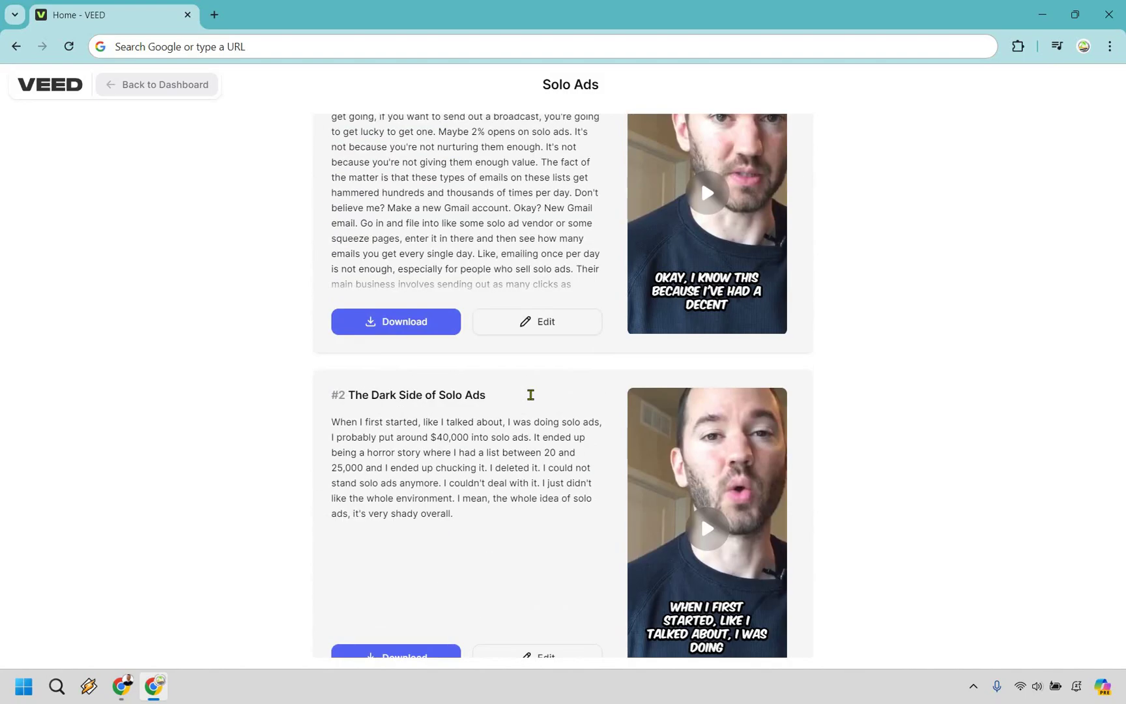
# Step: Open the suggested clip "The Deceptive Ease of Paid Advertising" for editing and play its opening seconds to preview the animated subtitles
pyautogui.scroll(-7, 539, 408)
pyautogui.scroll(-2, 539, 408)
pyautogui.click(544, 409)
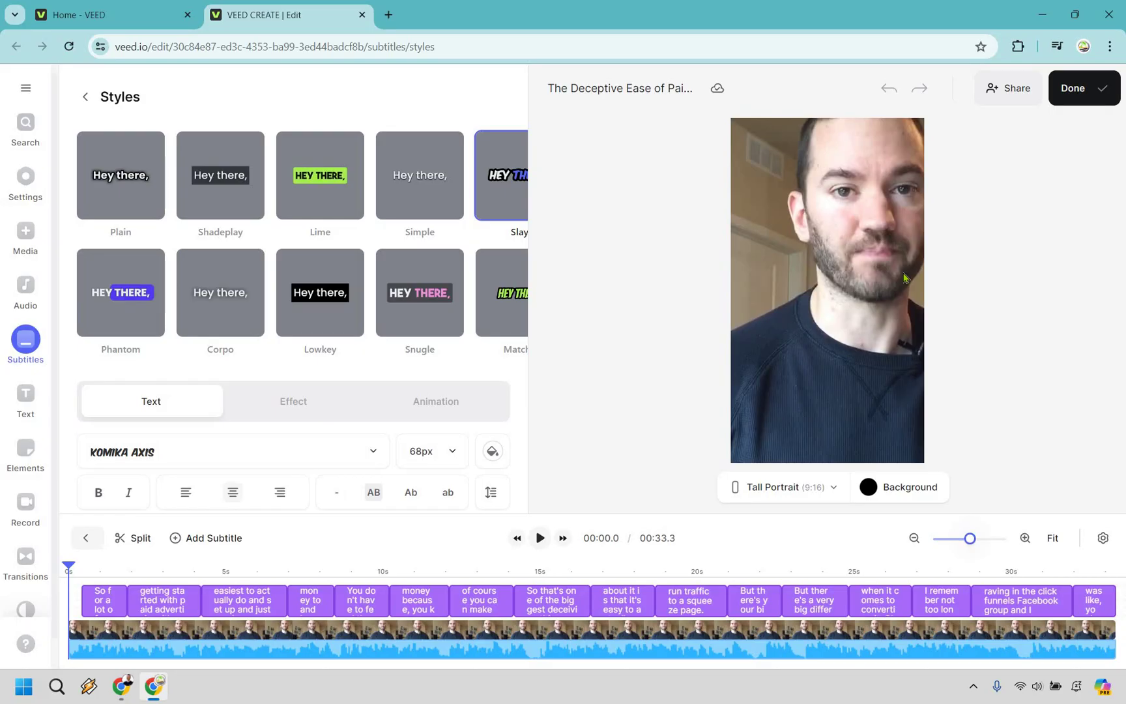
pyautogui.click(540, 538)
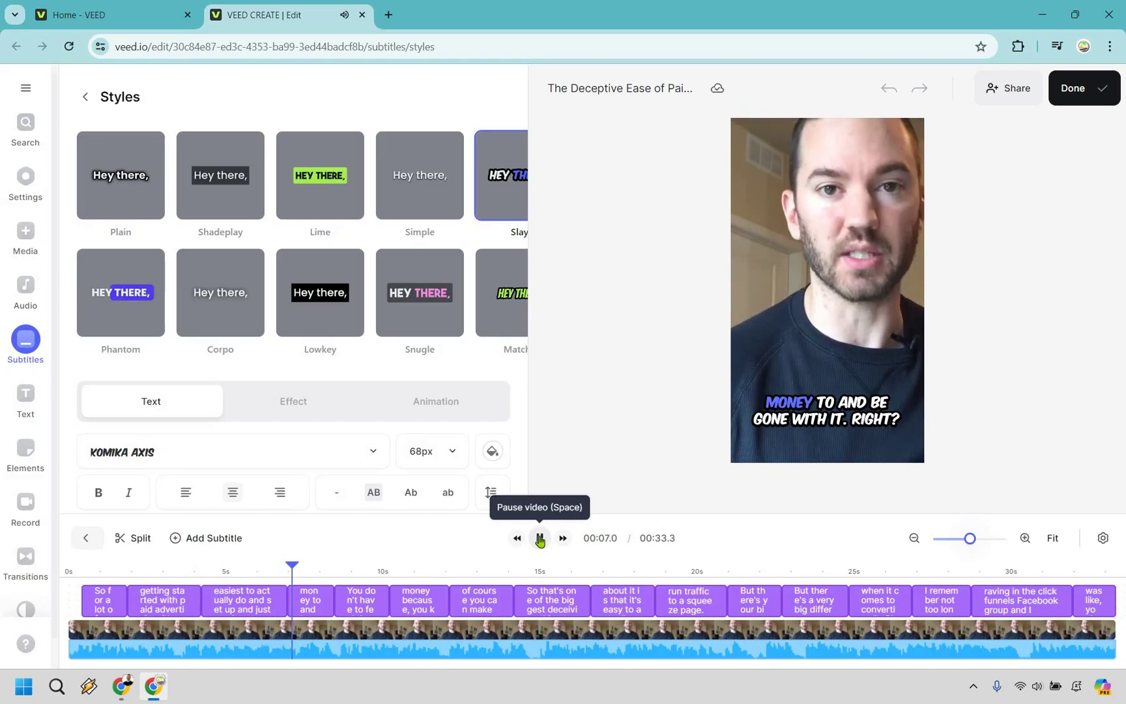
pyautogui.click(540, 539)
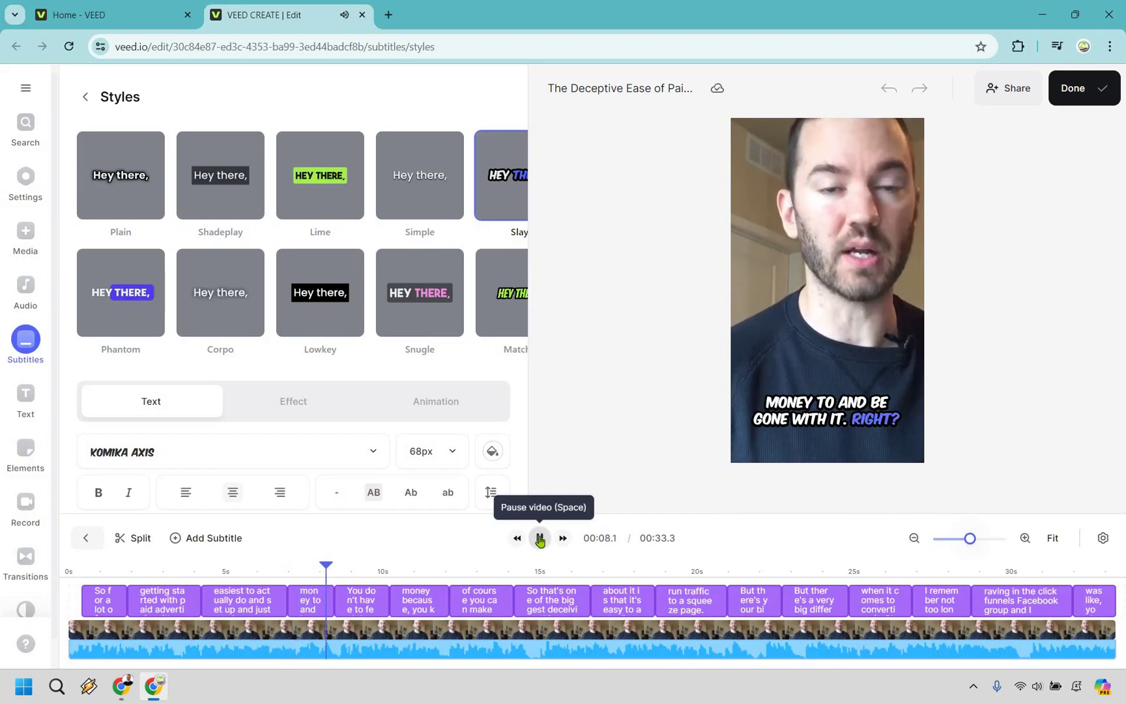
pyautogui.click(540, 539)
pyautogui.press('space')
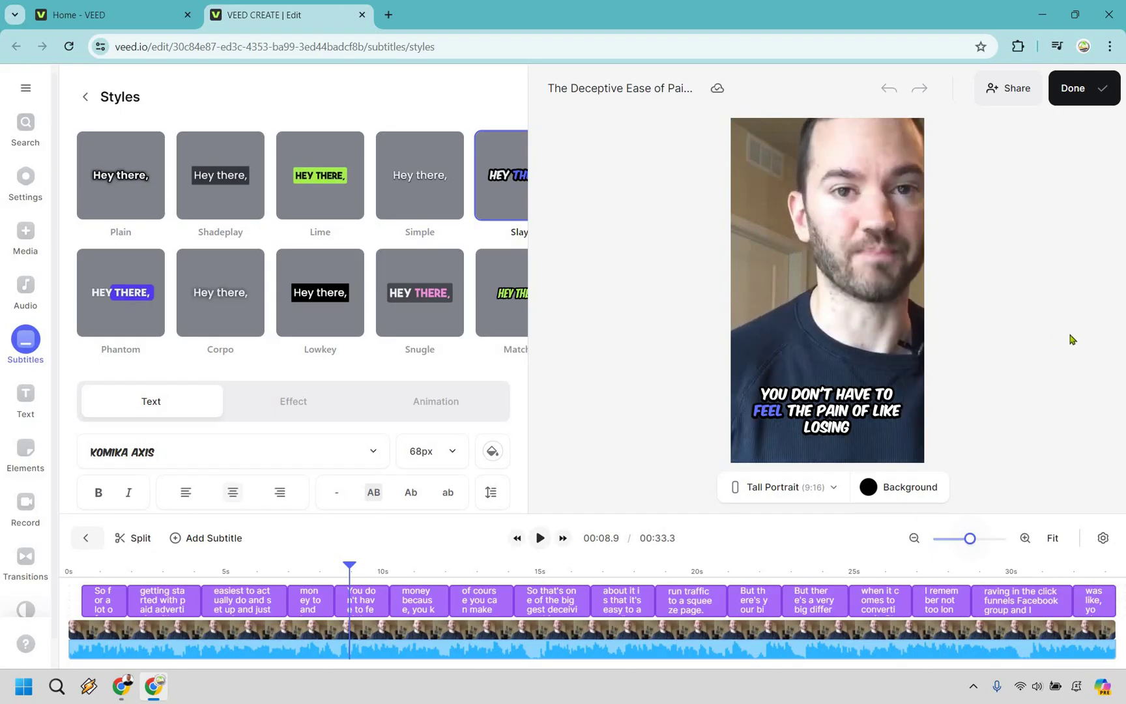
# Step: Close the clip's editor and go back from the suggested clips to the dashboard
pyautogui.click(1087, 91)
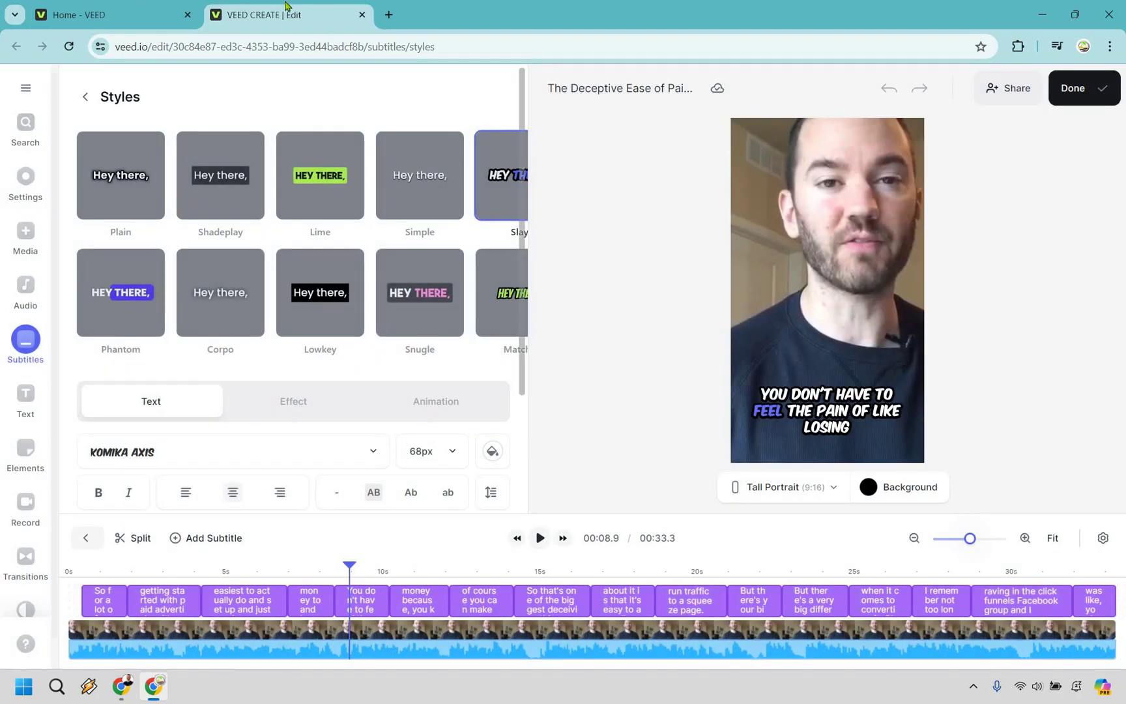
pyautogui.click(362, 14)
pyautogui.scroll(4, 1079, 303)
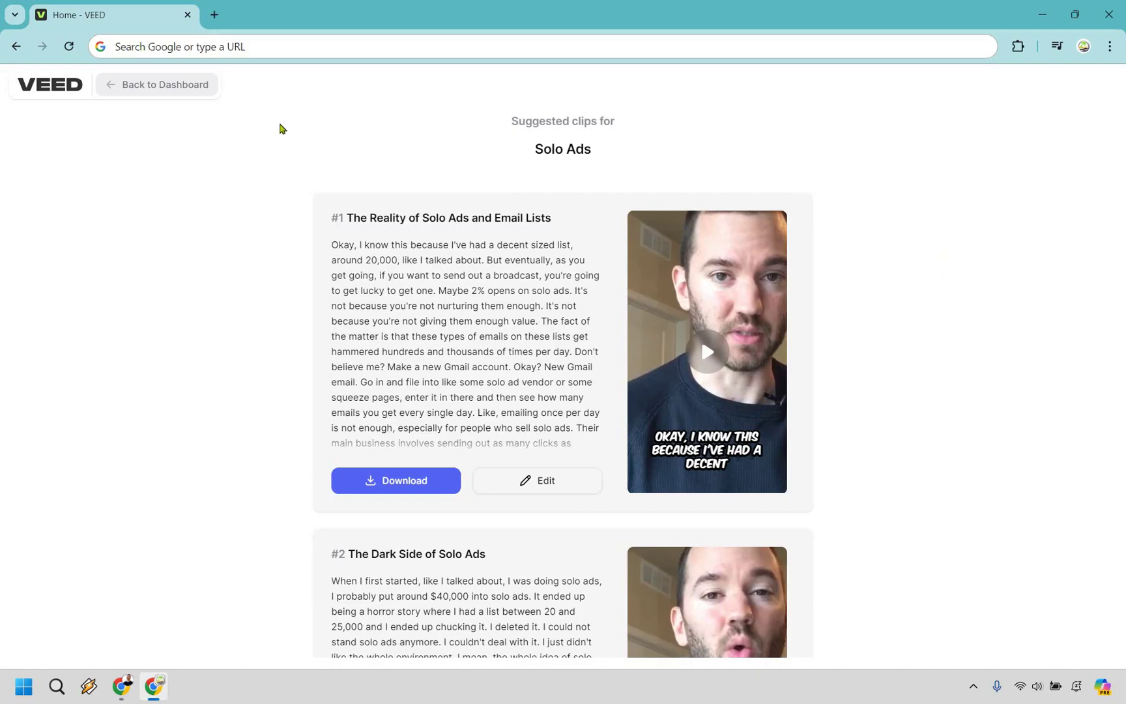
pyautogui.click(193, 95)
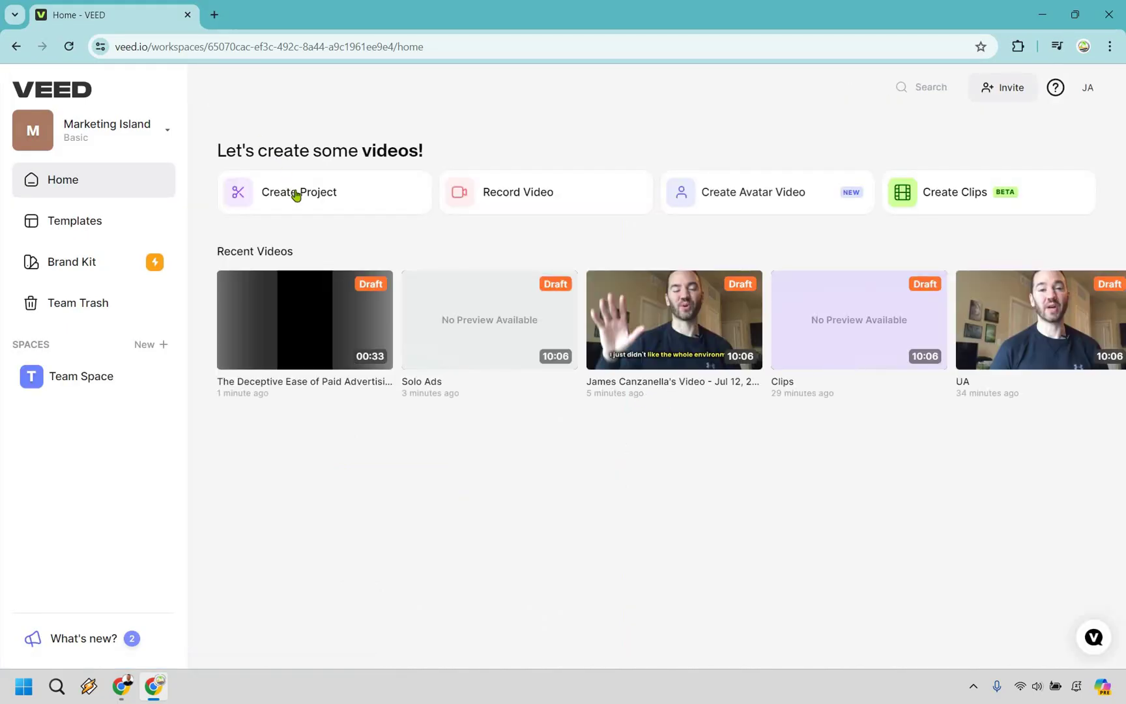
# Step: Create a new project with AI, generate a video from the prompt "skateboarding for beginners", and play its opening seconds
pyautogui.click(296, 194)
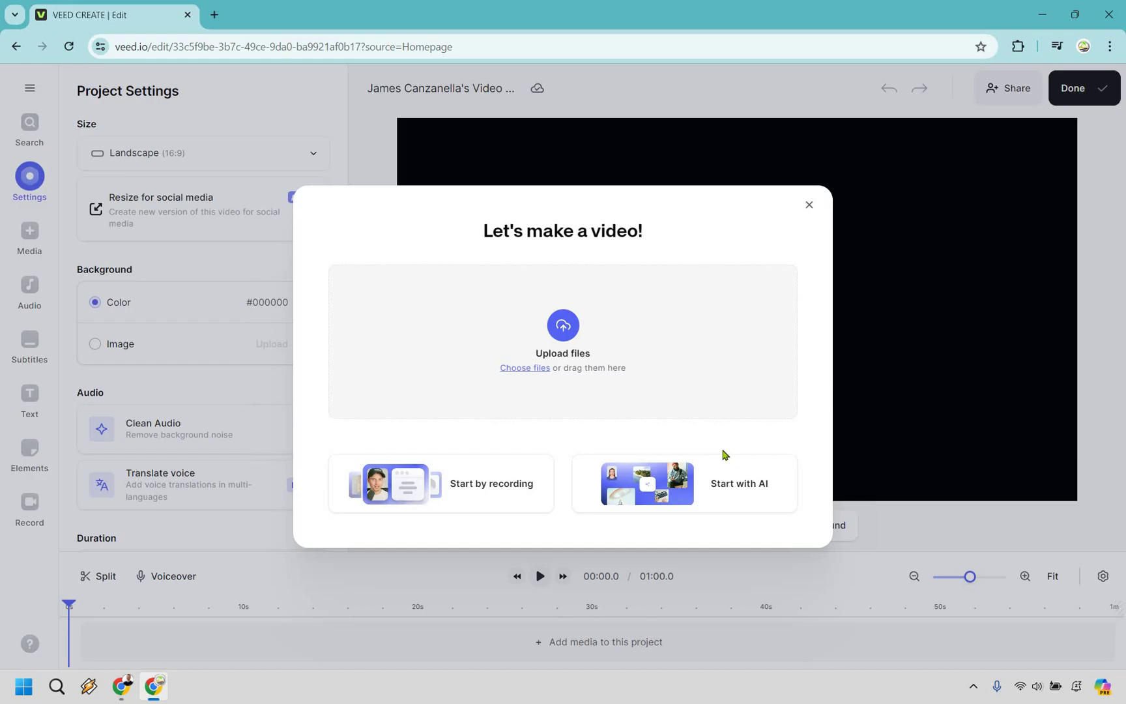
pyautogui.click(724, 485)
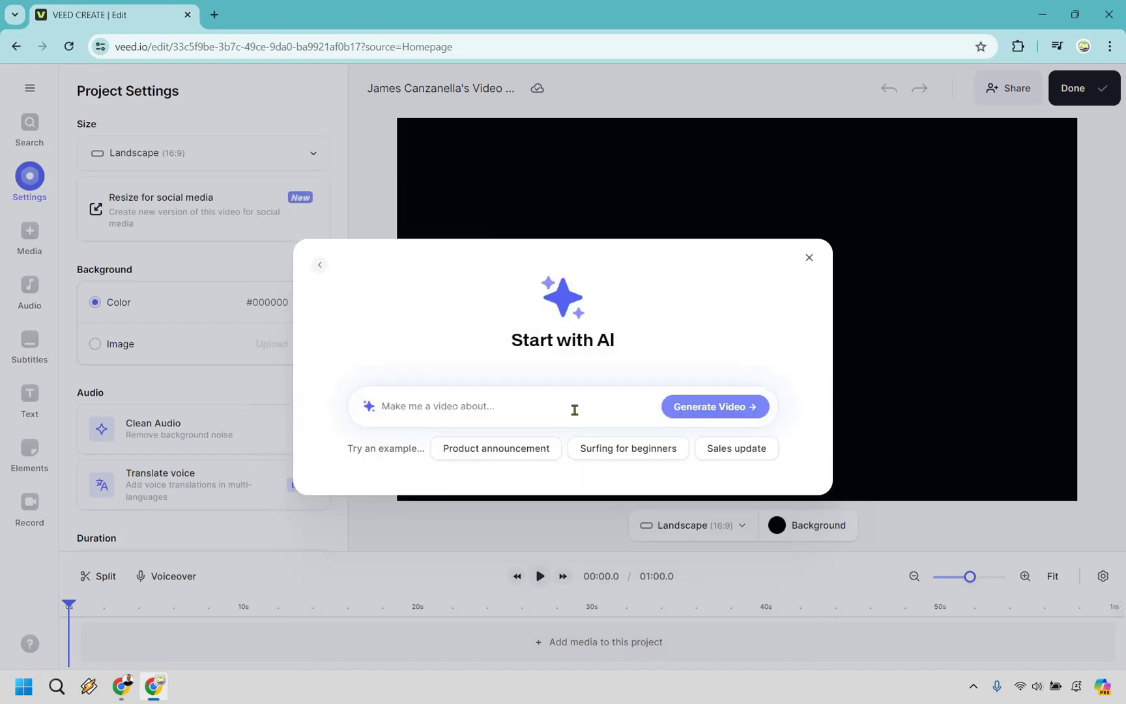
pyautogui.write('skateboarding for begi')
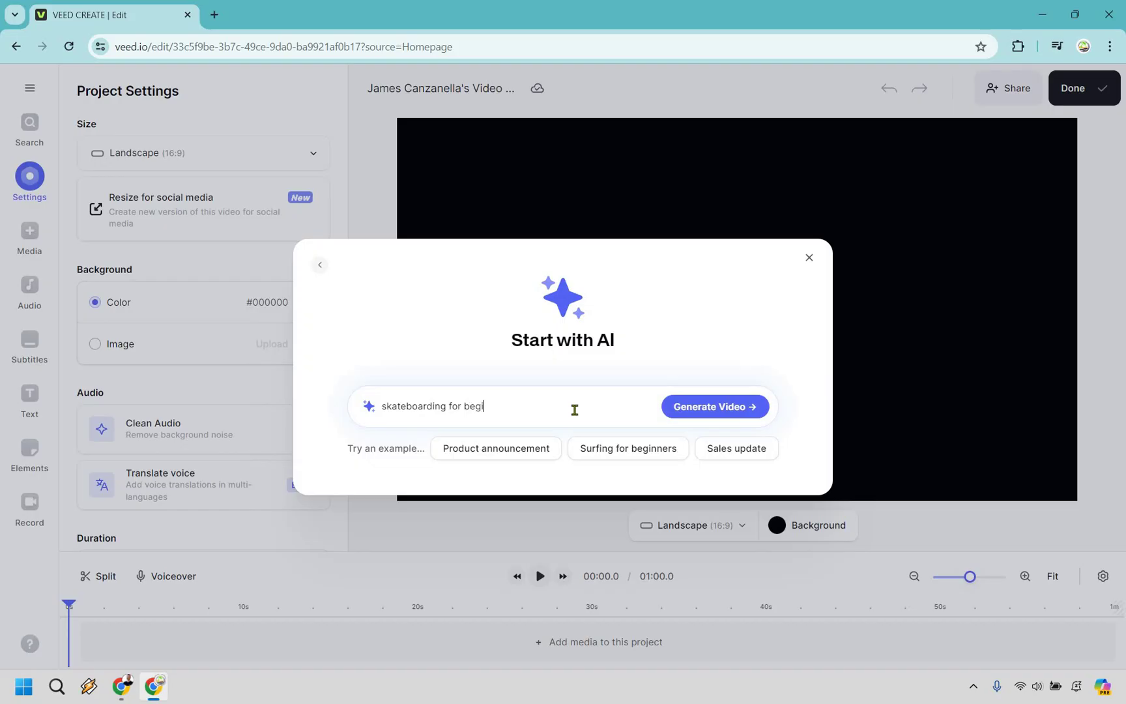
pyautogui.write('nners')
pyautogui.click(716, 411)
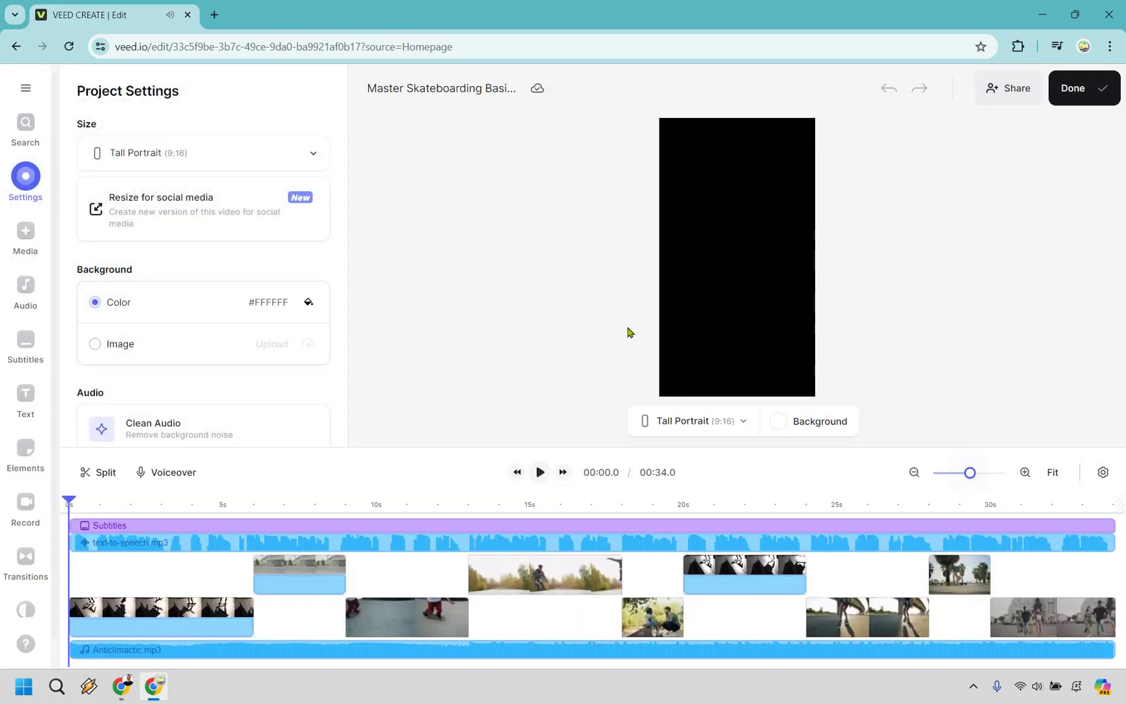
pyautogui.click(540, 475)
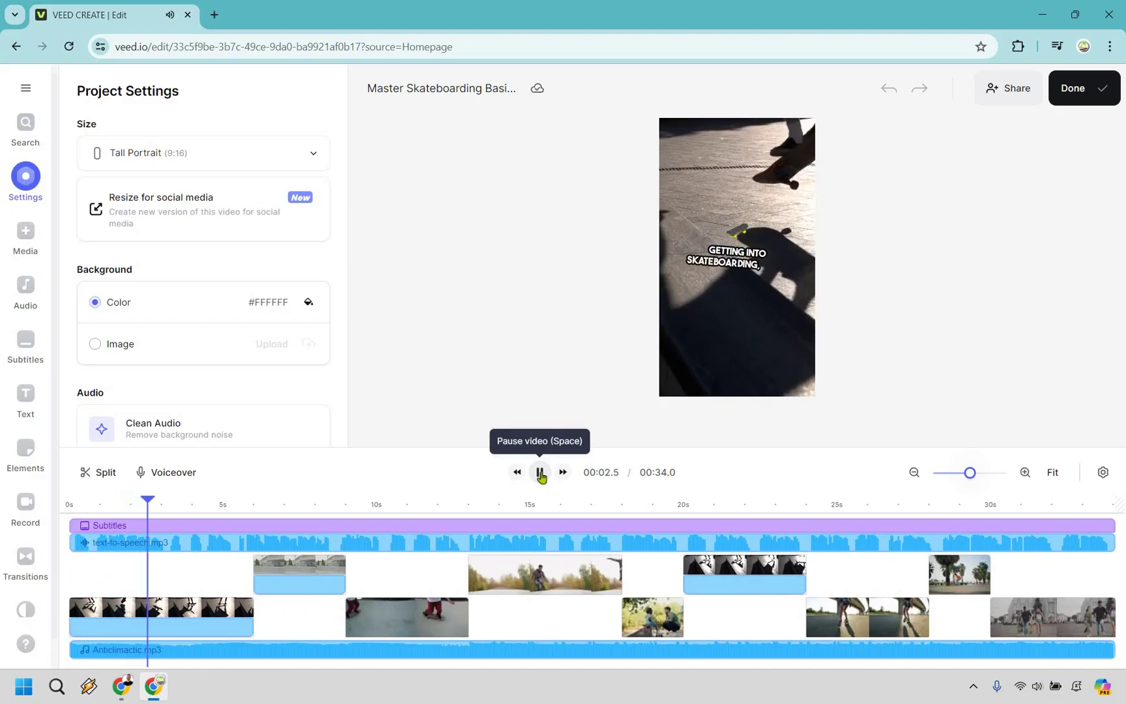
pyautogui.click(540, 474)
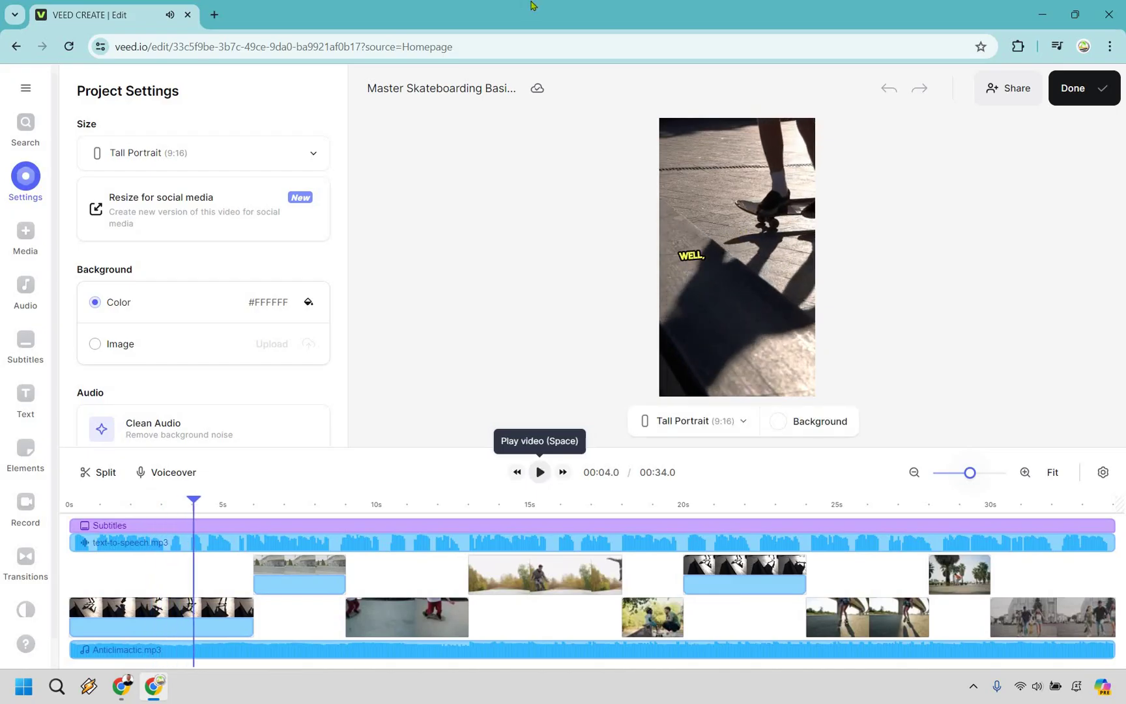